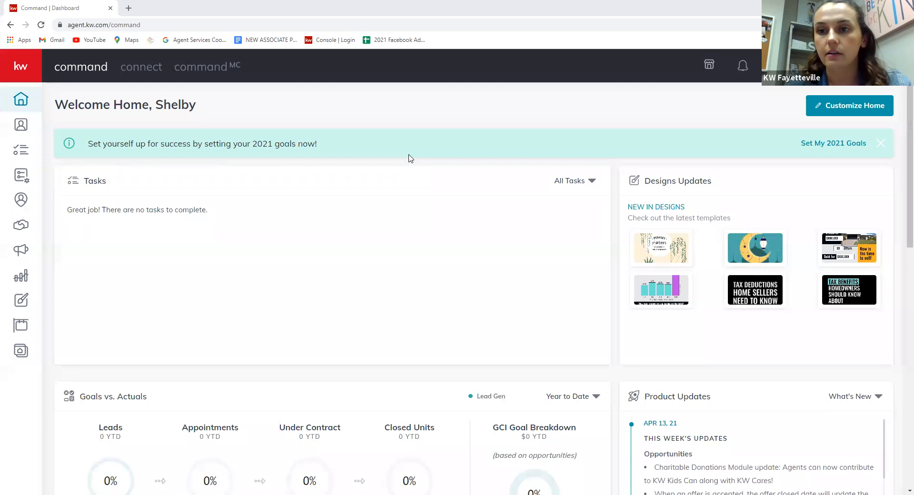
Open the contacts database and search all contact fields for "buyer".
left_click(20, 126)
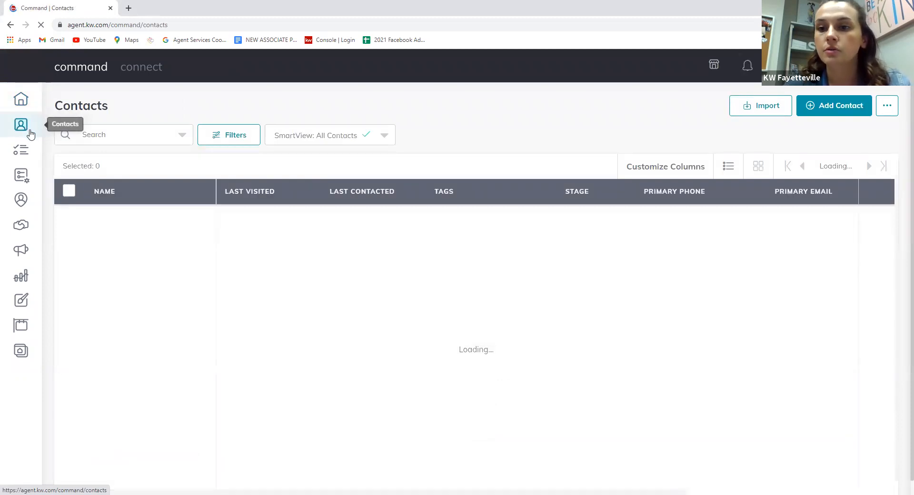
left_click(110, 135)
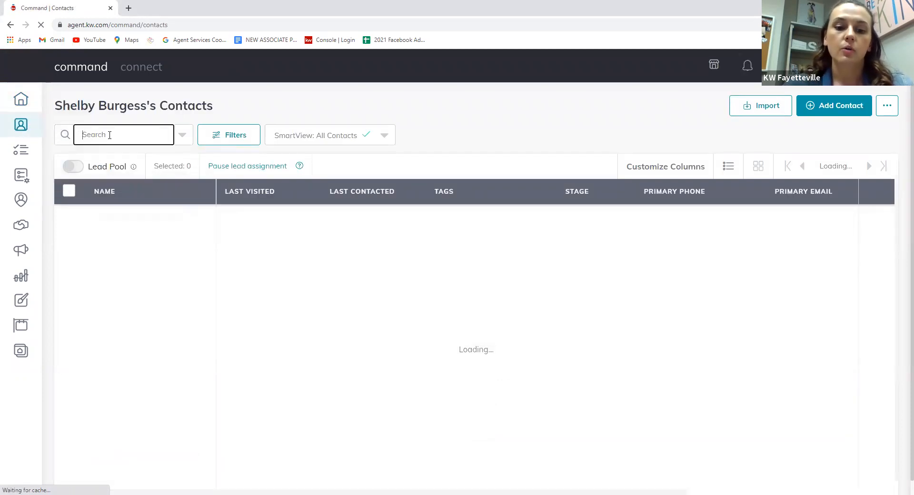
type("buyer")
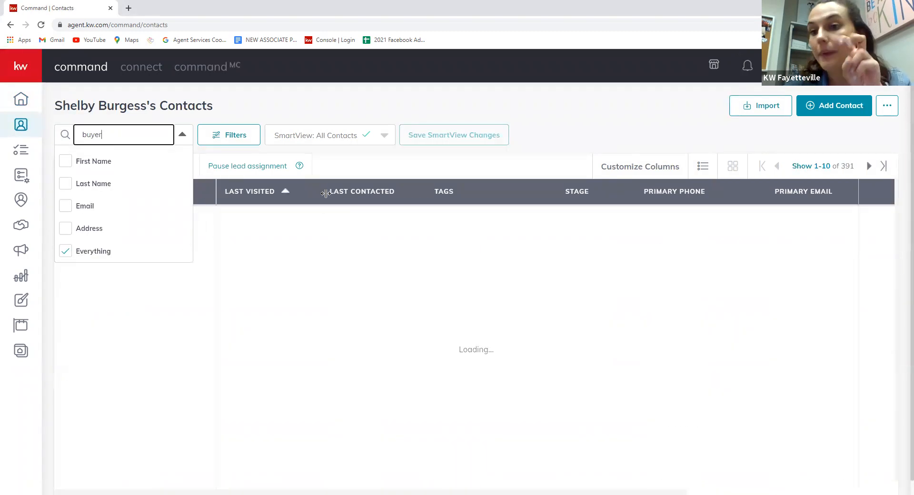
left_click(223, 178)
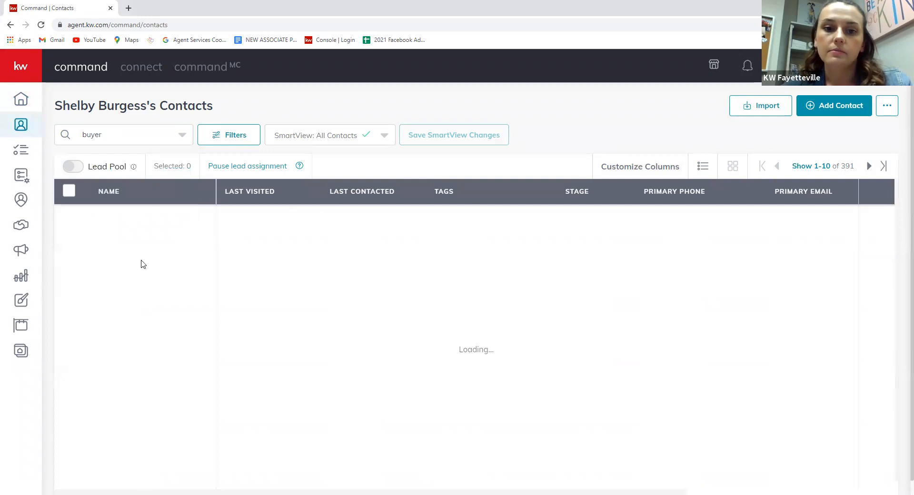
left_click(116, 137)
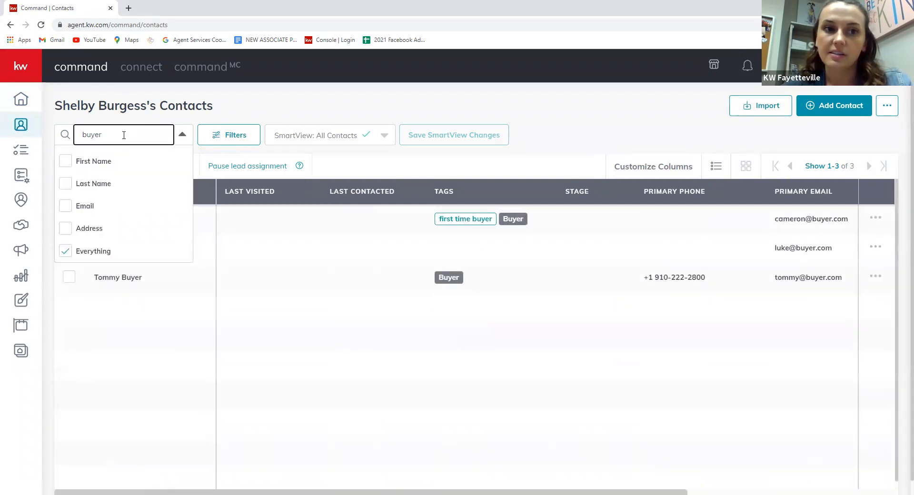
left_click(220, 203)
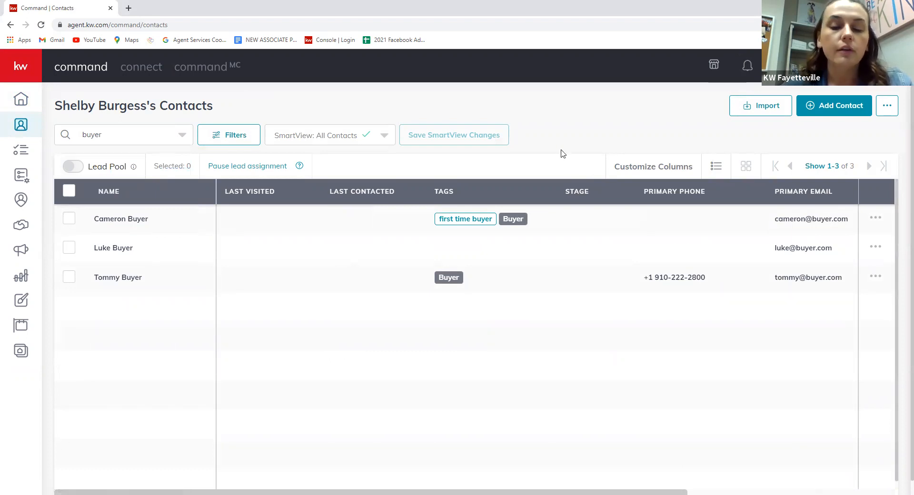
Review the new contact form, including its Additional Contact Information and Custom sections, and close it without creating a contact.
left_click(822, 108)
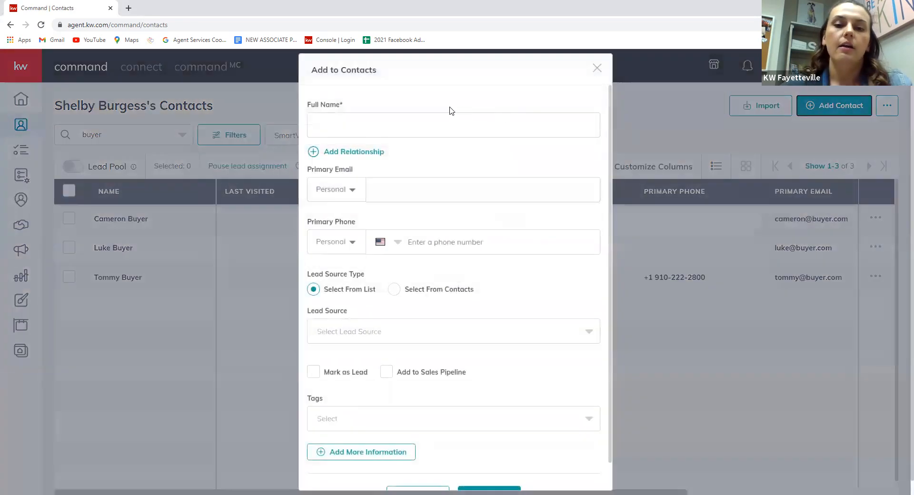
left_click(357, 122)
left_click(419, 190)
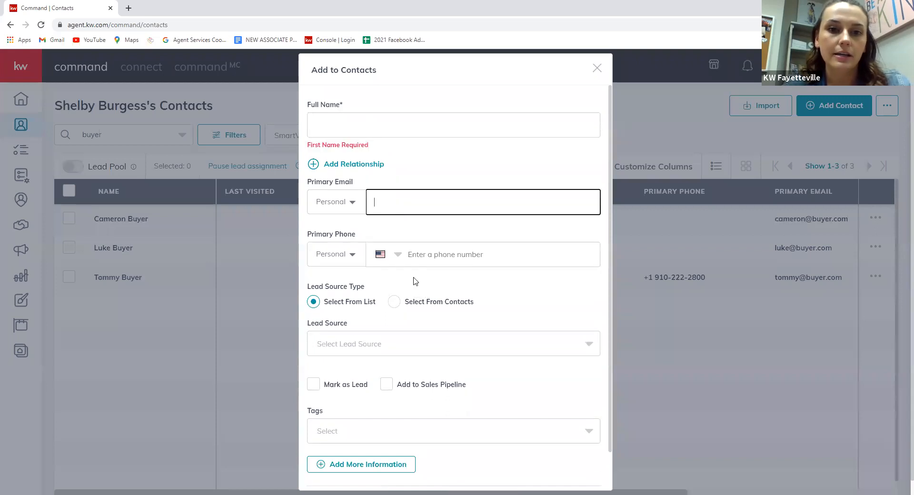
scroll(415, 278, "down", 3)
left_click(387, 422)
scroll(403, 362, "down", 2)
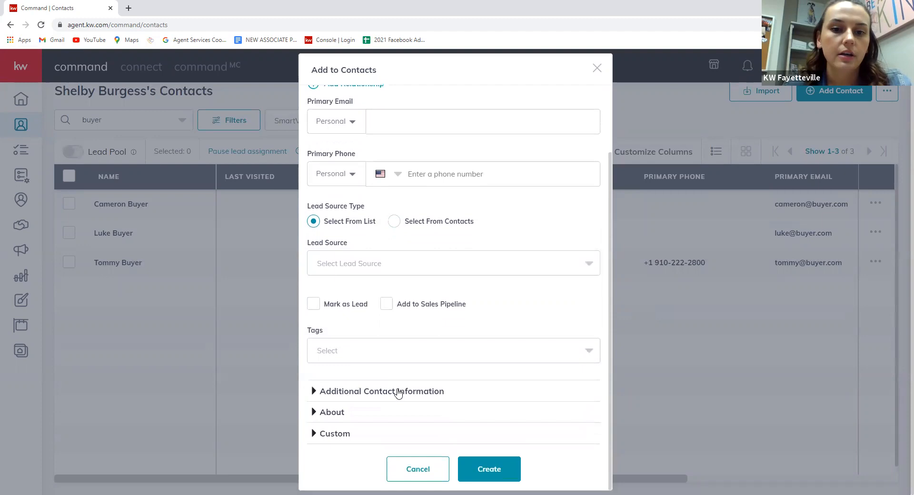
left_click(398, 390)
scroll(460, 346, "down", 3)
scroll(461, 346, "down", 5)
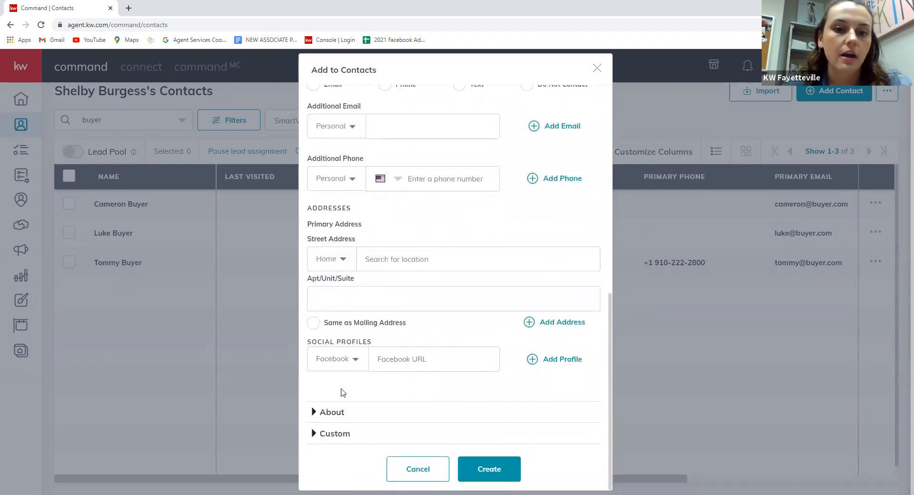
left_click(339, 433)
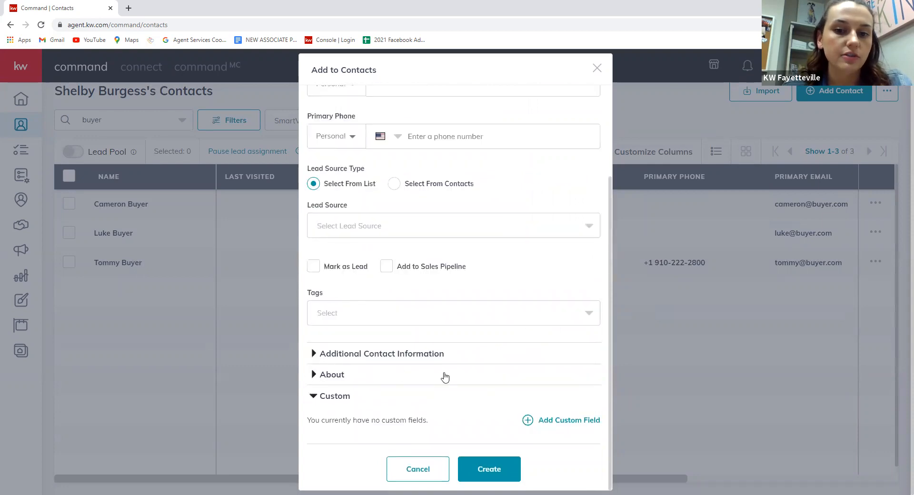
scroll(445, 375, "up", 4)
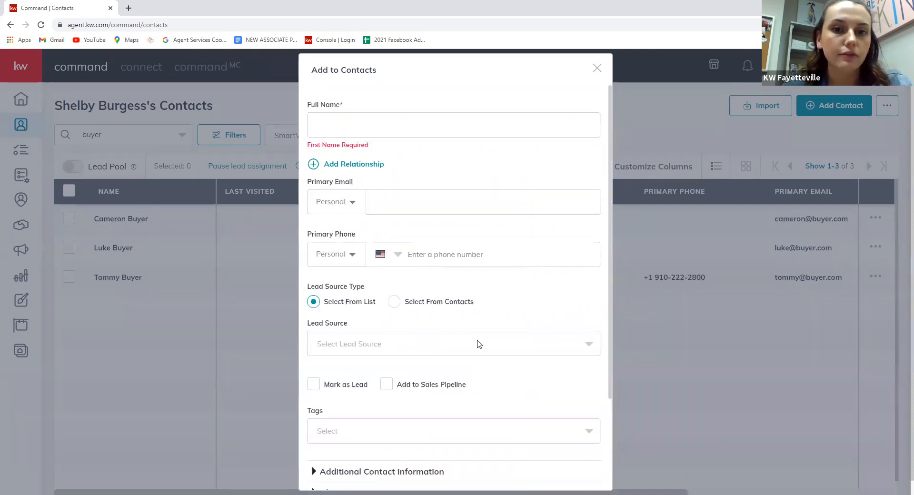
scroll(478, 344, "down", 3)
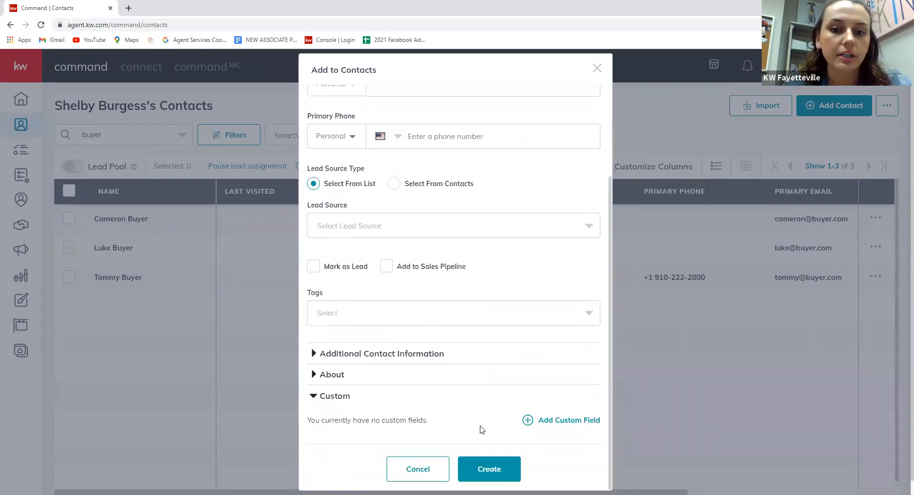
left_click(414, 476)
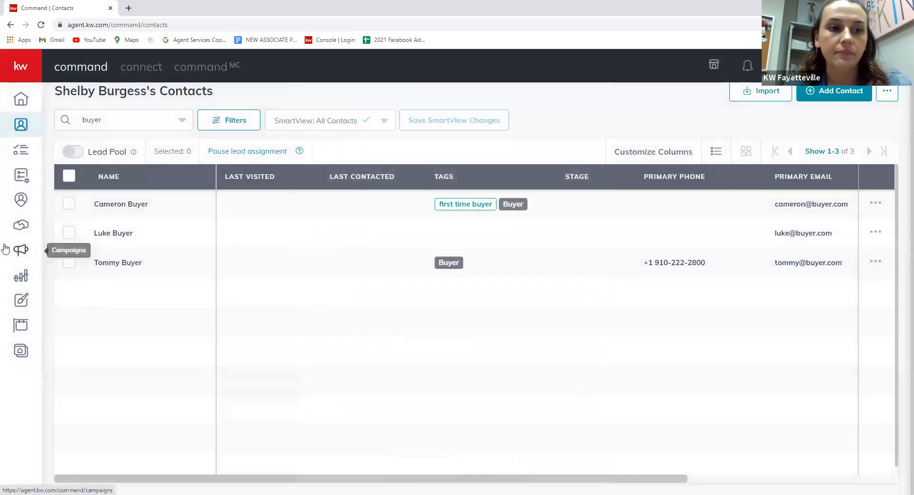
Start a new opportunity in the sales pipeline and set its opportunity type to Buyer.
left_click(22, 226)
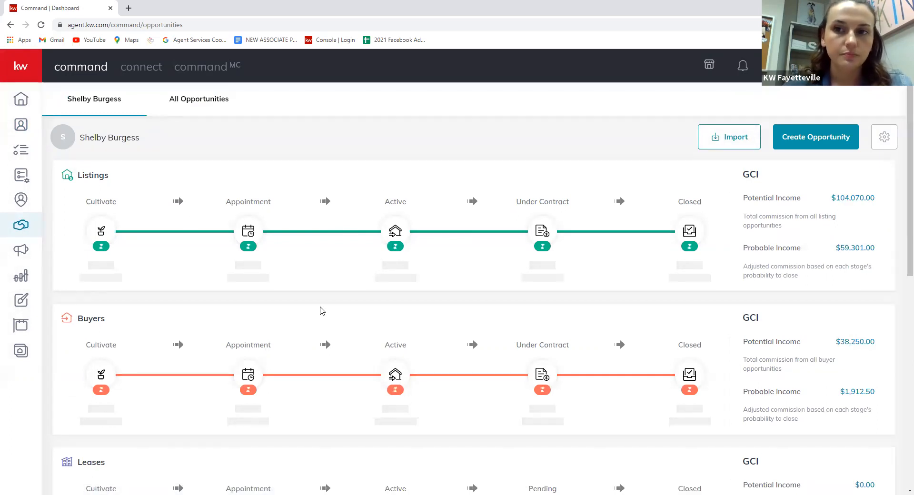
left_click(801, 138)
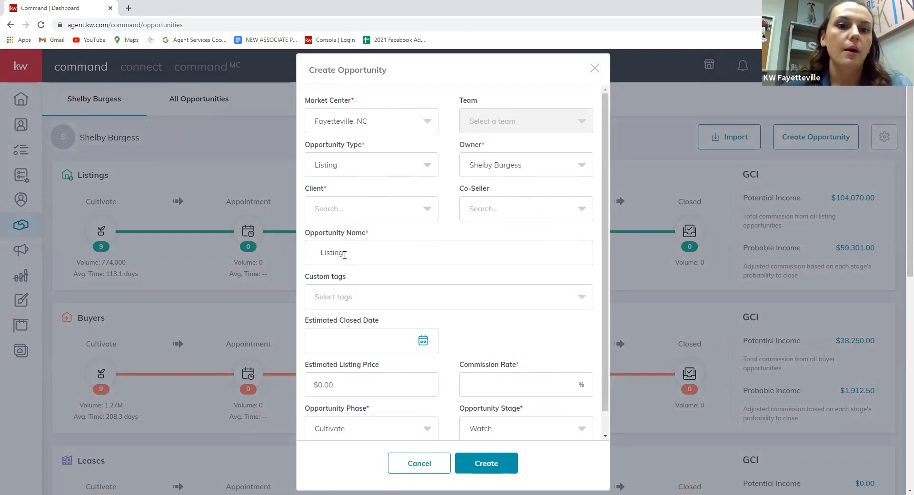
scroll(493, 364, "down", 1)
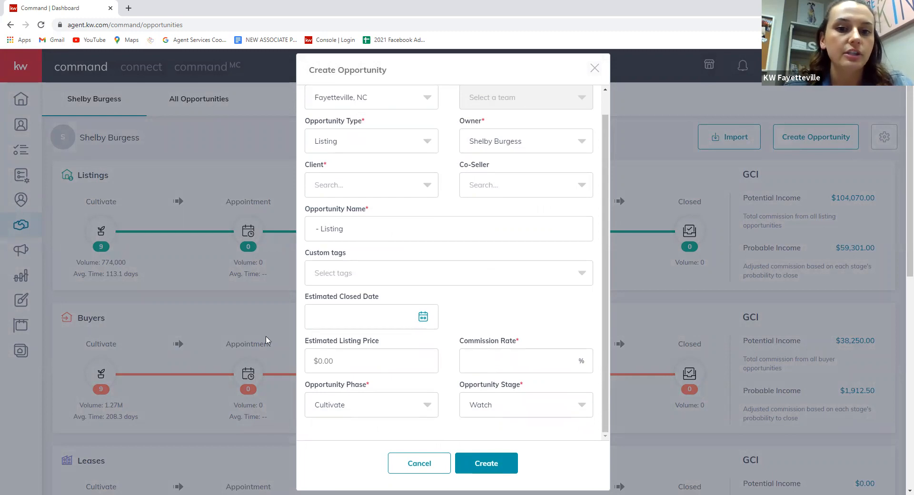
scroll(421, 324, "up", 1)
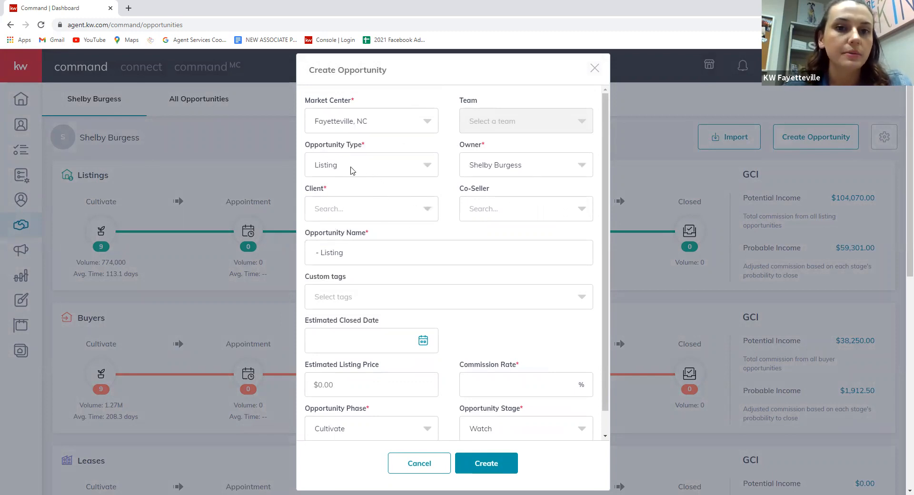
left_click(352, 171)
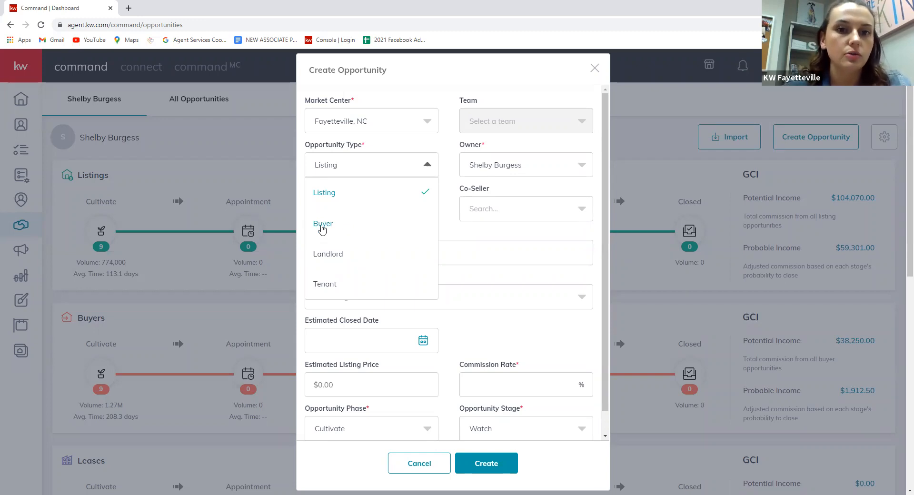
left_click(322, 226)
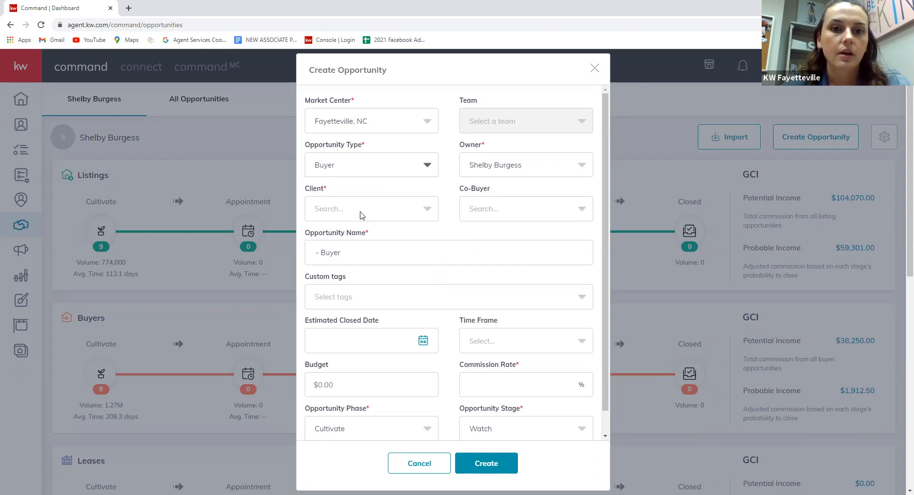
Find the existing buyer contact by first name as the opportunity's client and set the commission rate to 3%.
left_click(361, 214)
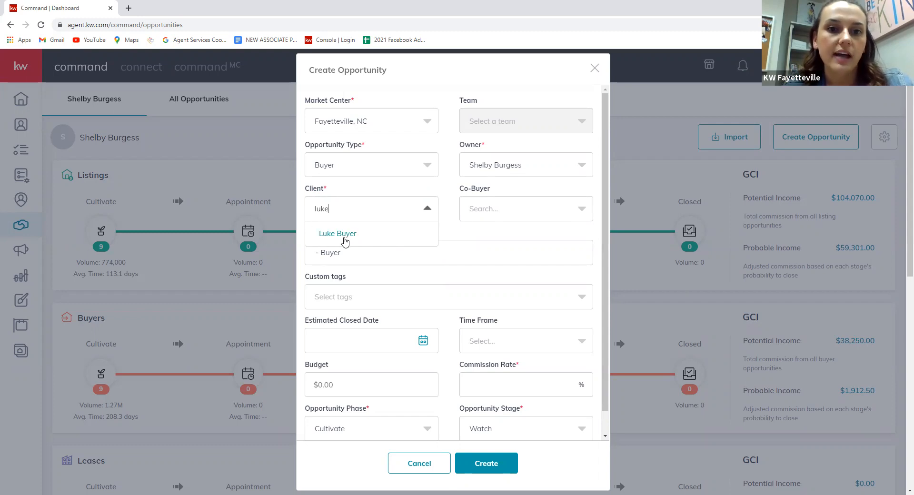
left_click(351, 237)
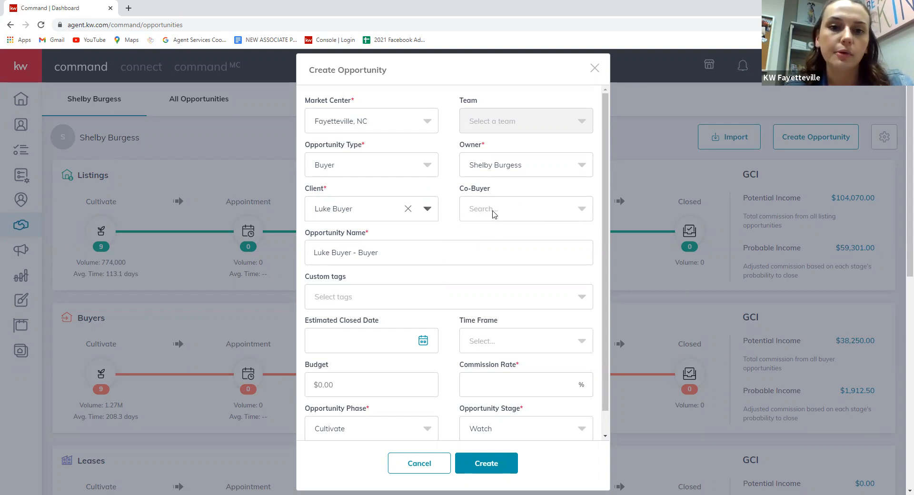
scroll(403, 236, "down", 1)
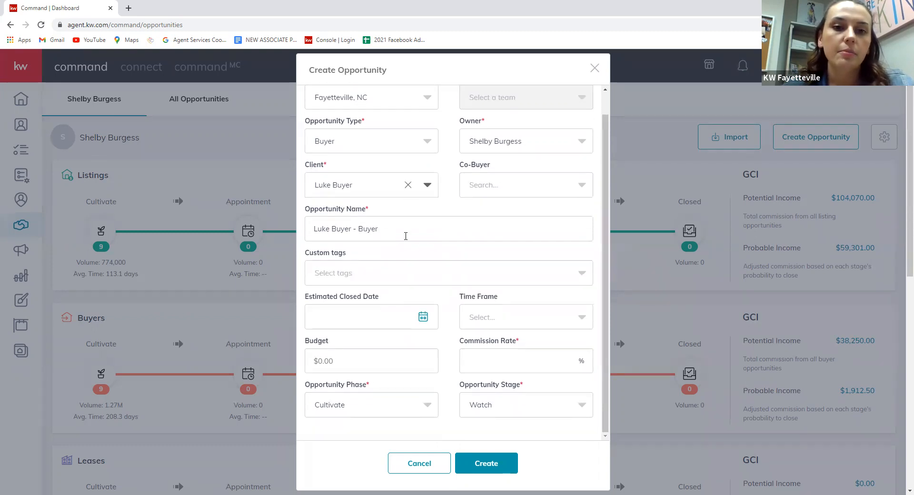
scroll(381, 257, "down", 2)
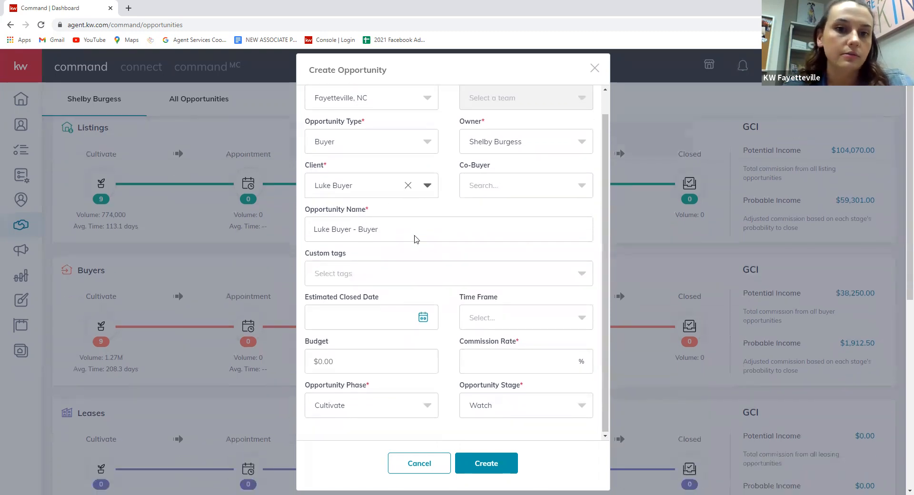
scroll(416, 246, "up", 1)
scroll(386, 224, "down", 1)
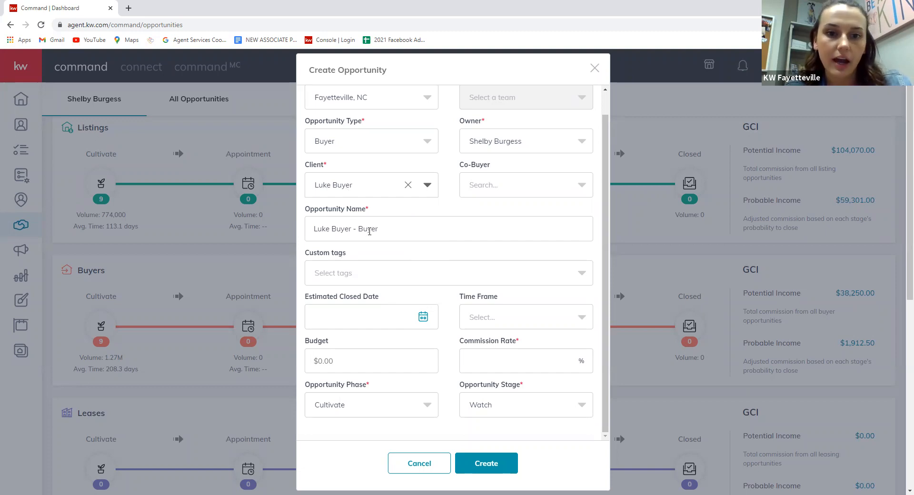
left_click(502, 356)
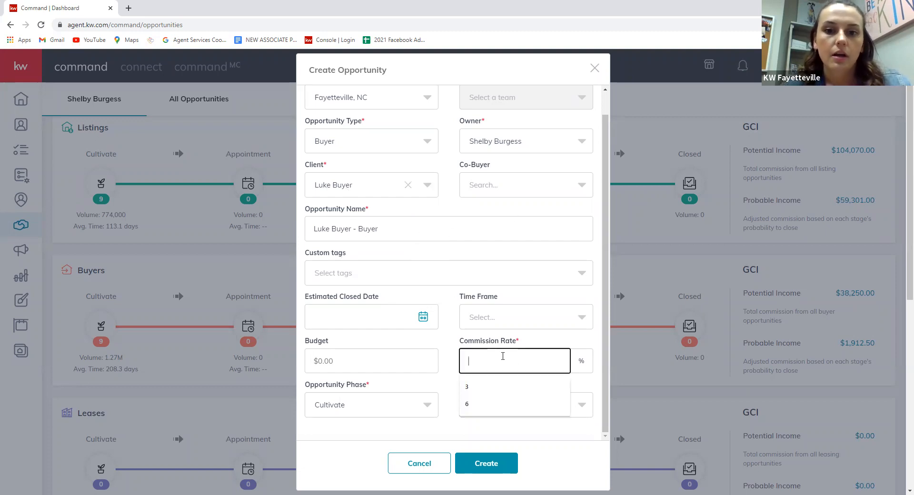
type("3")
left_click(451, 357)
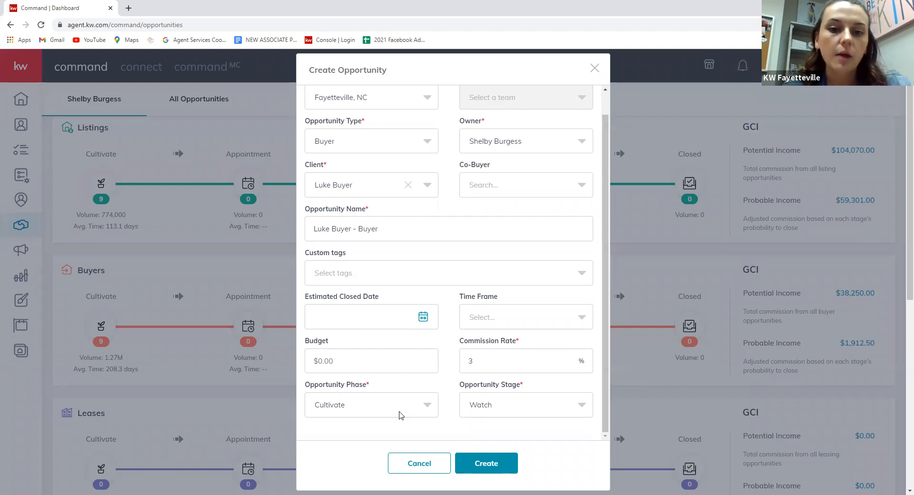
Try the Appointment phase for the opportunity and look through its stage options.
left_click(401, 414)
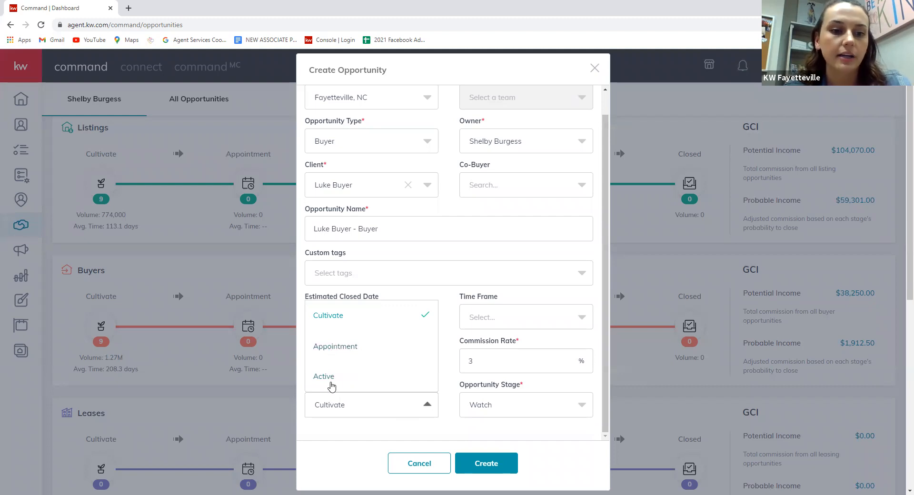
left_click(528, 409)
left_click(340, 405)
left_click(339, 352)
left_click(517, 406)
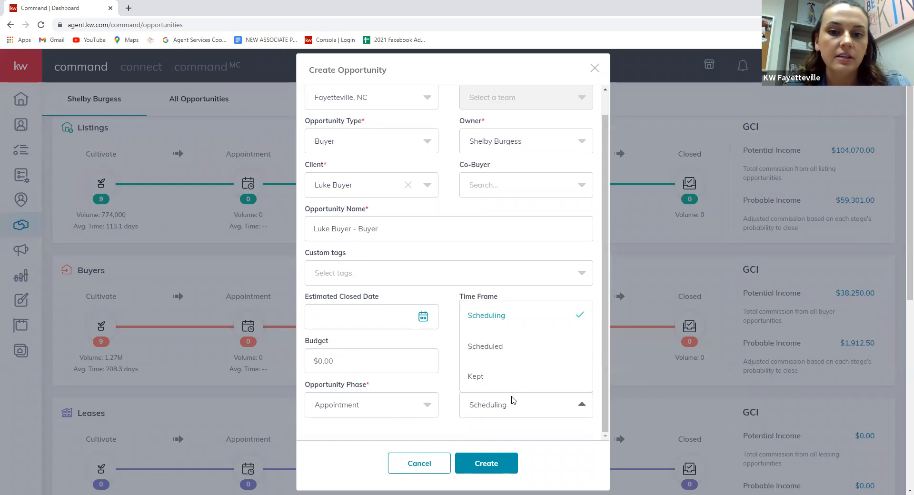
left_click(513, 406)
Try the Active phase for the opportunity and look through its stage options.
left_click(399, 410)
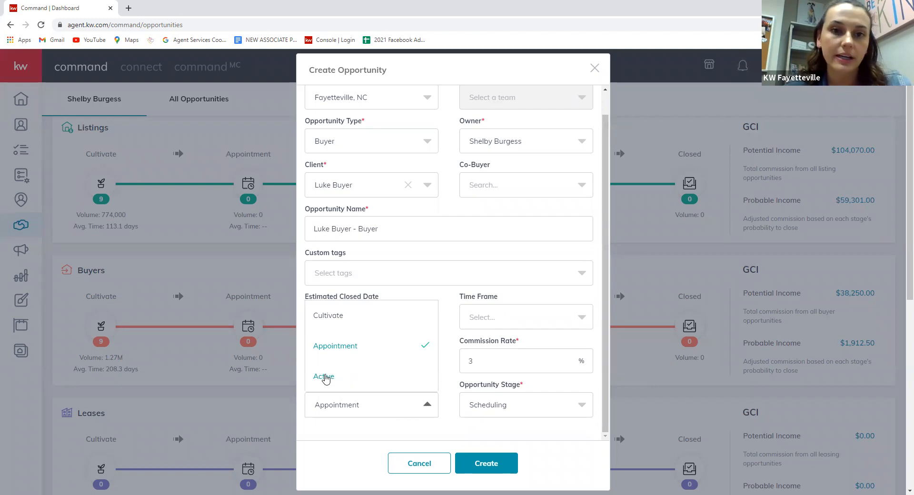
left_click(326, 378)
left_click(523, 409)
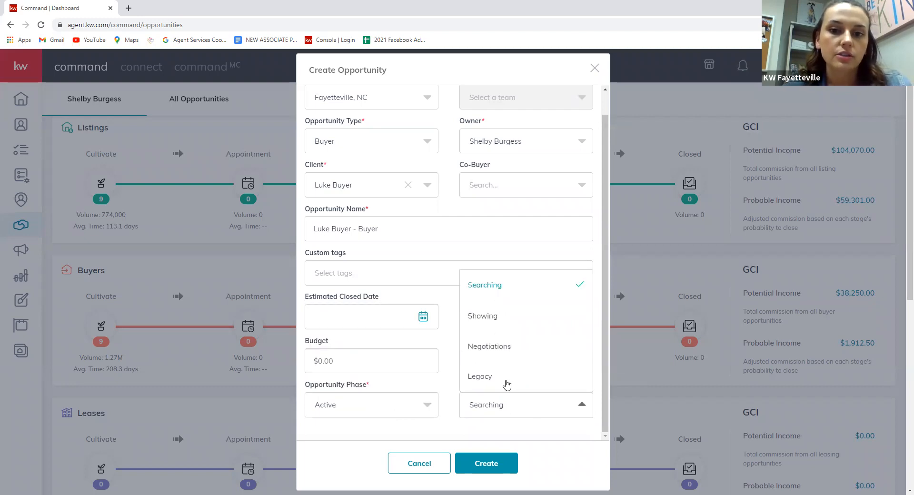
scroll(509, 395, "down", 2)
left_click(485, 412)
scroll(465, 421, "up", 1)
Set the opportunity phase to Cultivate and the stage to Watch, and create the opportunity.
left_click(367, 431)
left_click(342, 342)
left_click(516, 430)
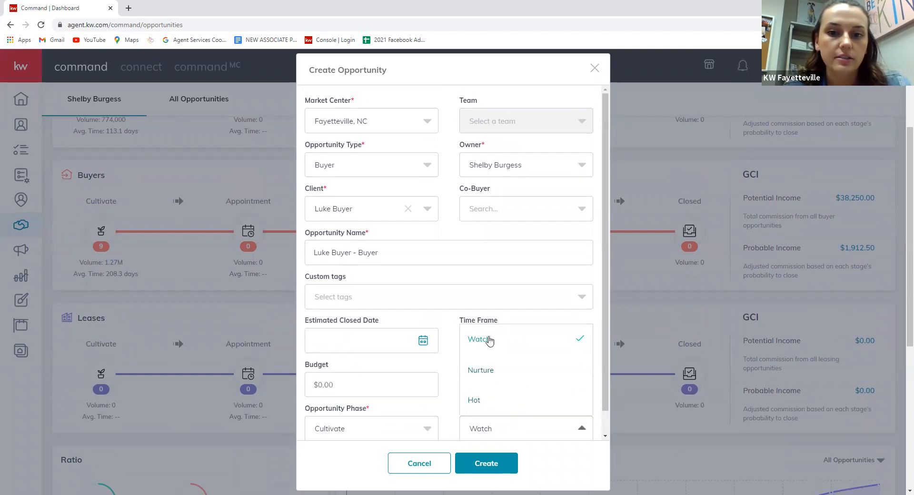
left_click(489, 340)
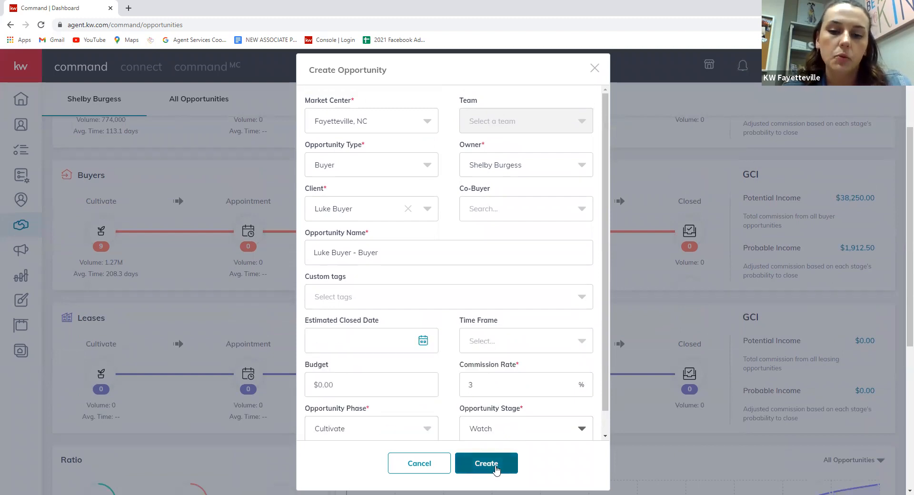
left_click(496, 469)
left_click(496, 471)
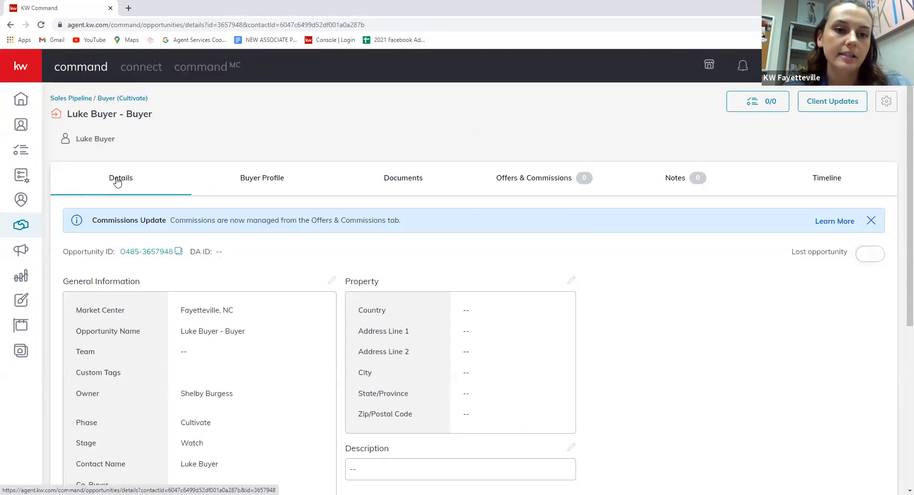
Look through the new opportunity's details, from the general information down to the commission rate and finance type.
scroll(157, 328, "down", 2)
scroll(139, 310, "up", 2)
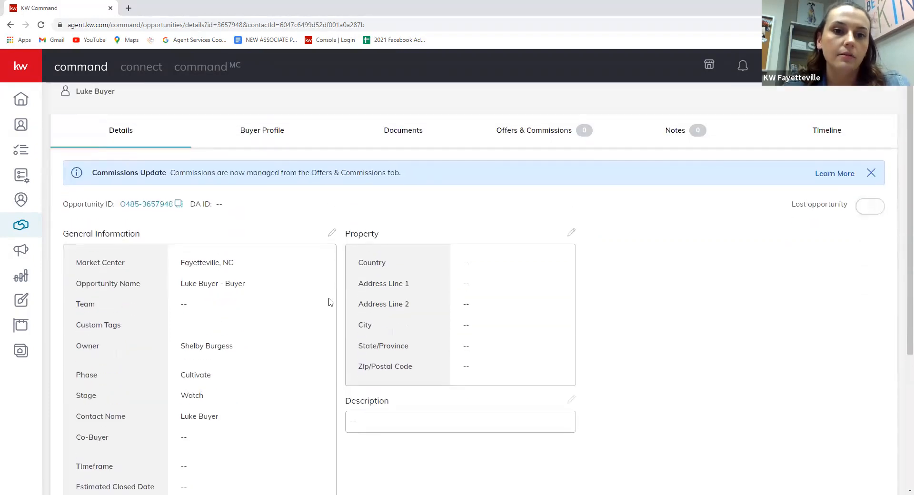
scroll(208, 257, "down", 1)
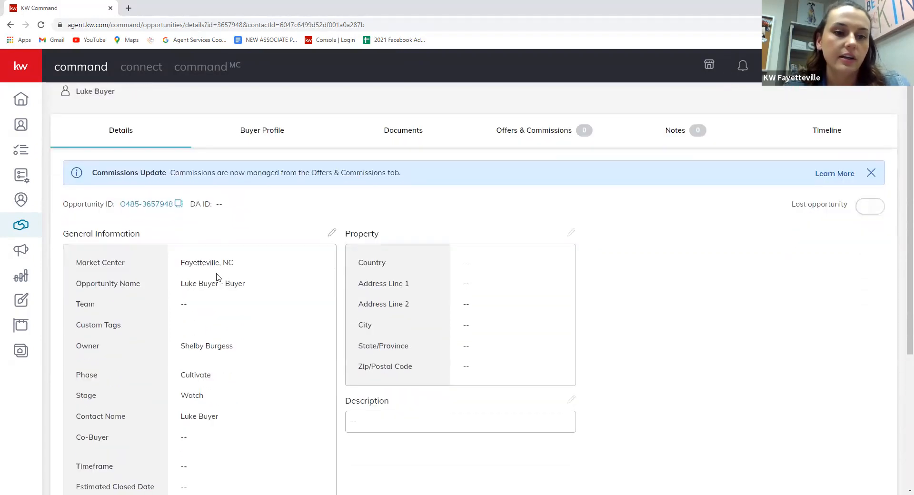
scroll(233, 305, "down", 5)
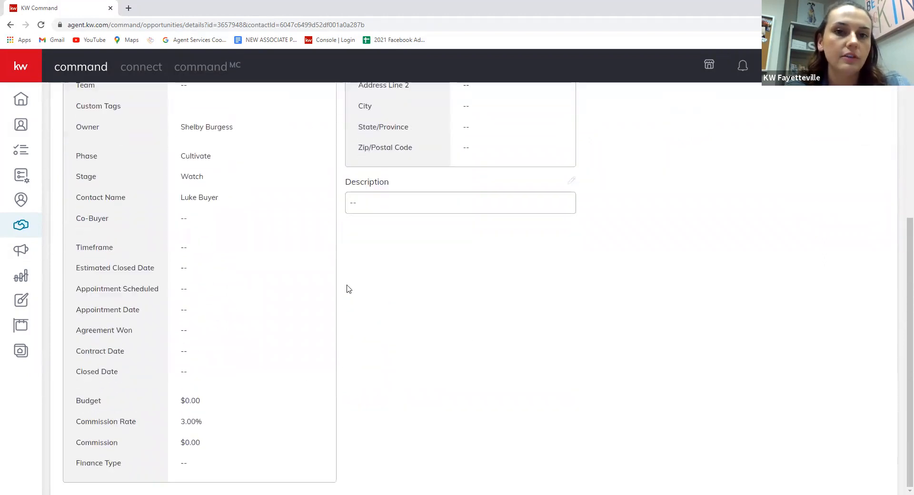
scroll(350, 290, "up", 6)
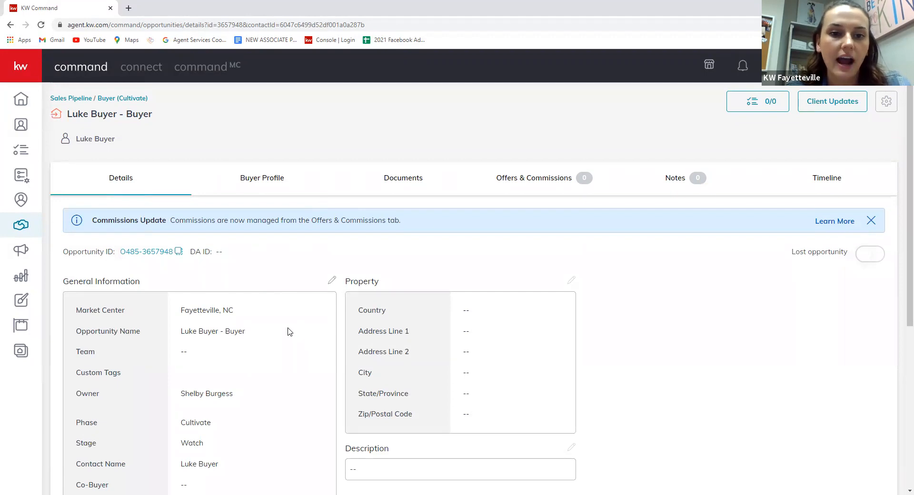
Open the opportunity's general information for editing, look through its date, budget and finance fields, and cancel the edit.
left_click(332, 281)
scroll(327, 282, "down", 3)
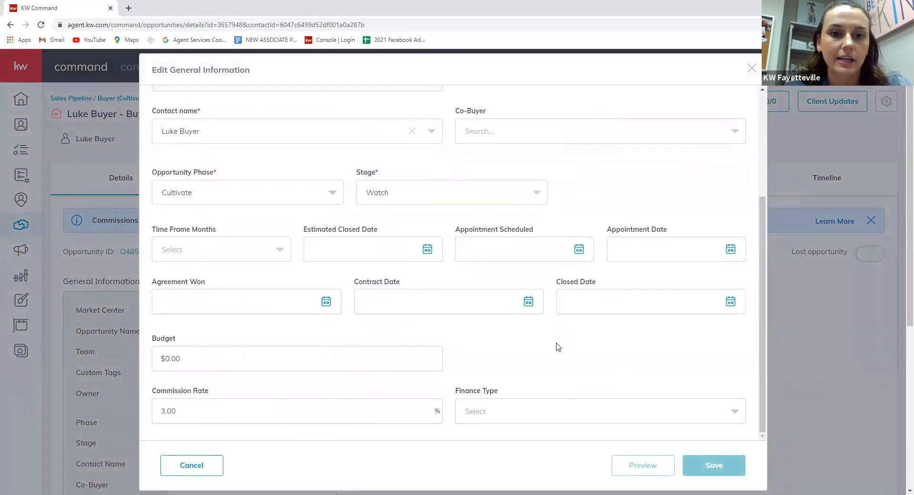
scroll(558, 347, "up", 4)
left_click(196, 465)
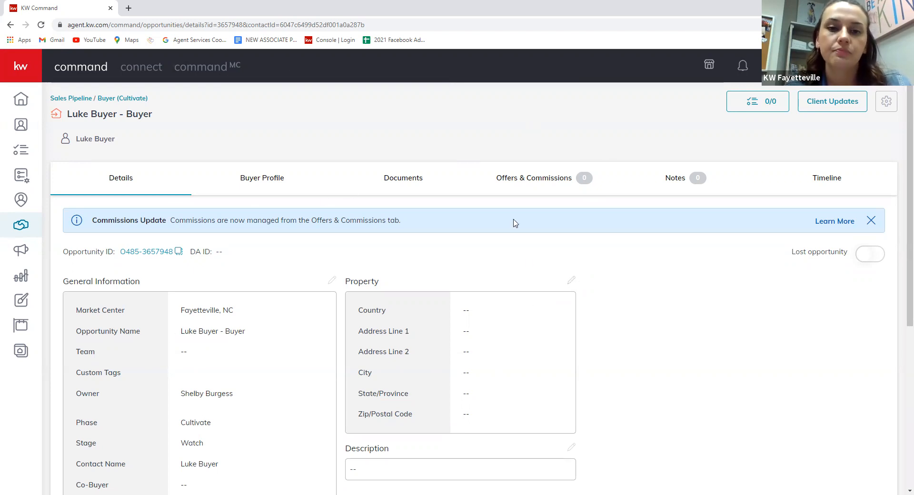
scroll(528, 274, "down", 4)
scroll(538, 299, "up", 4)
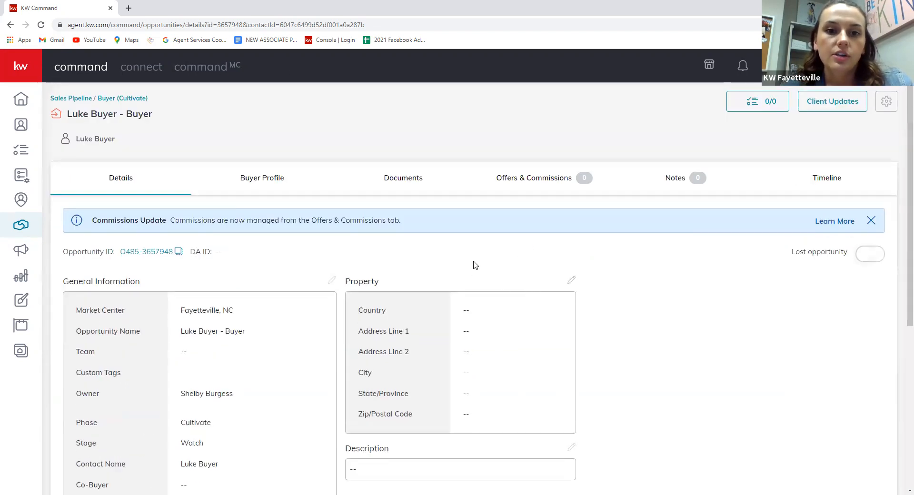
Open the opportunity's documents and pick Residential as the checklist type.
left_click(415, 184)
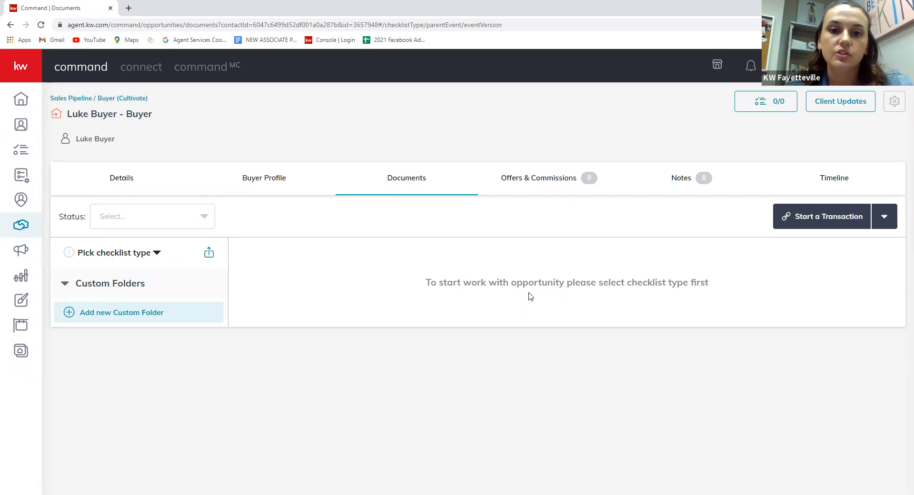
left_click_drag(419, 286, 738, 288)
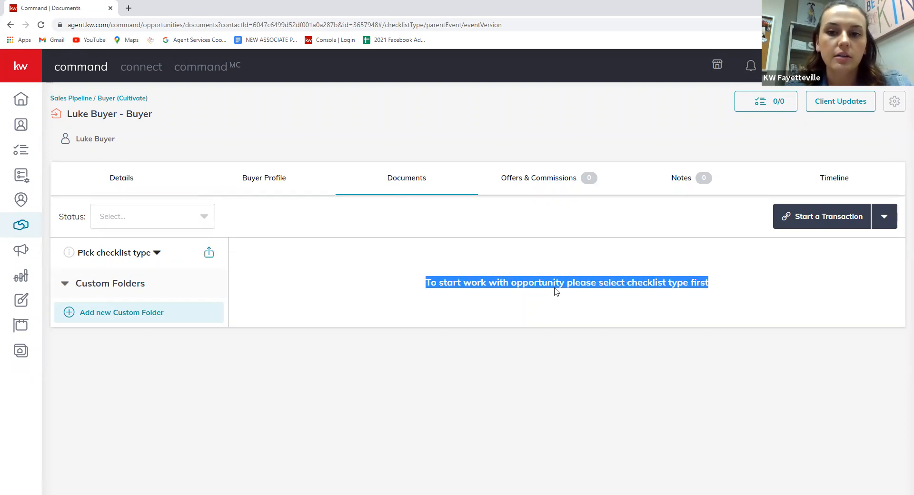
left_click(530, 313)
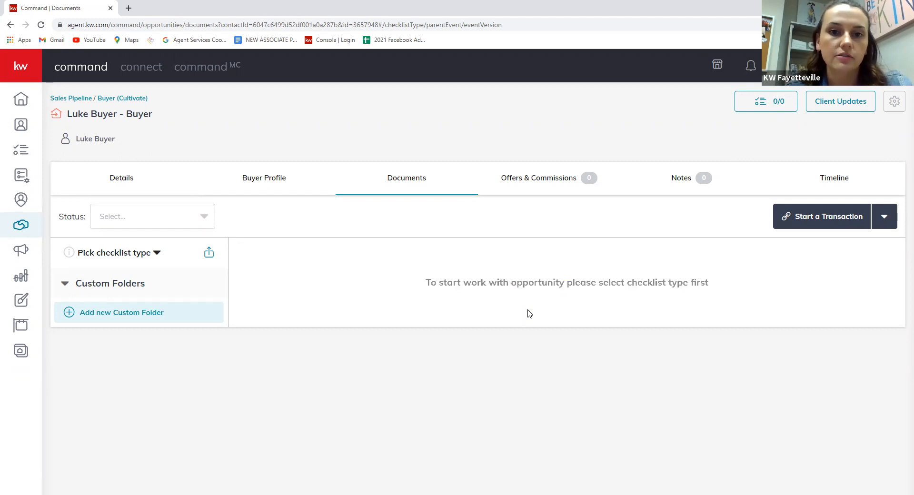
left_click(157, 254)
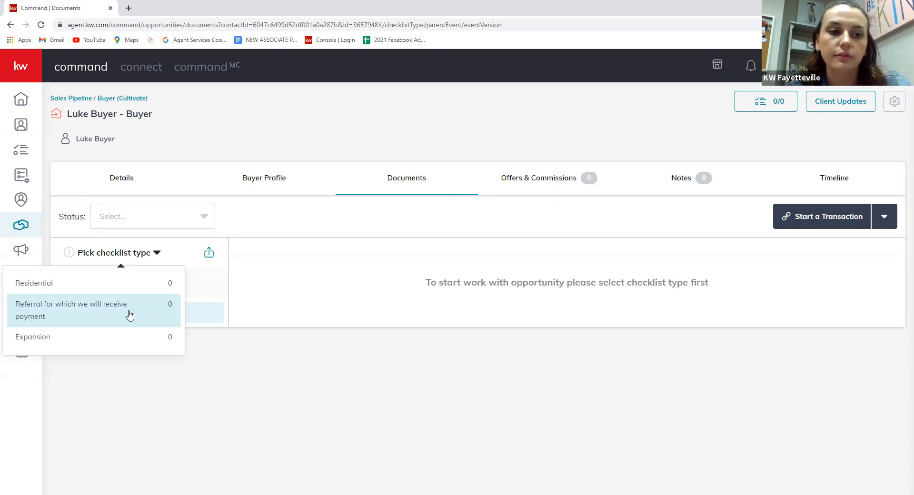
left_click(65, 286)
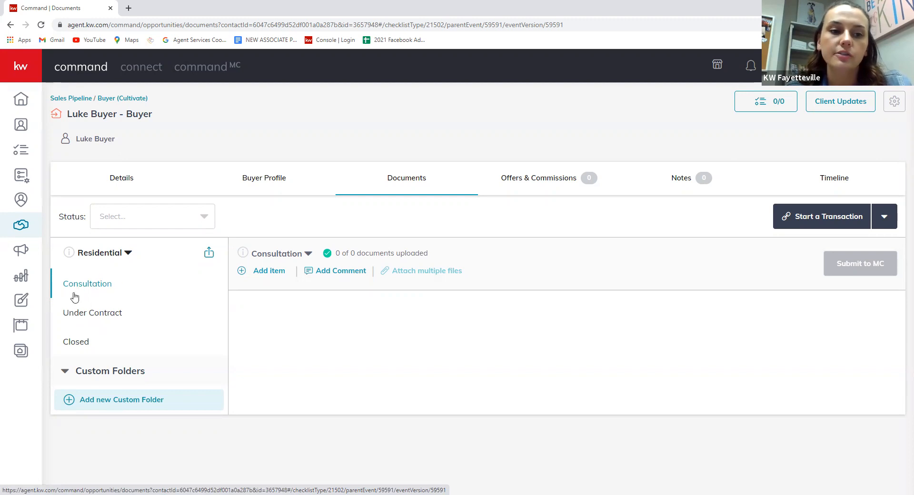
Look at the Under Contract, Closed and Consultation sections of the Residential checklist.
left_click(70, 317)
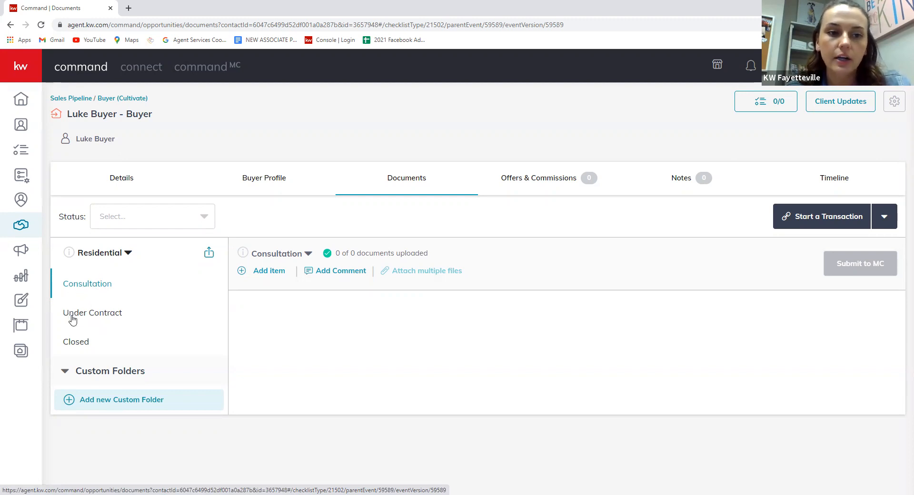
left_click(81, 347)
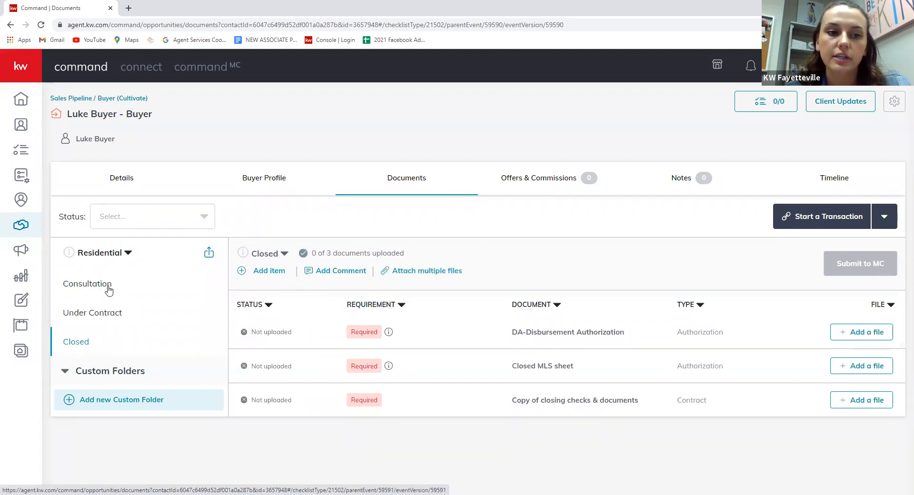
left_click(93, 290)
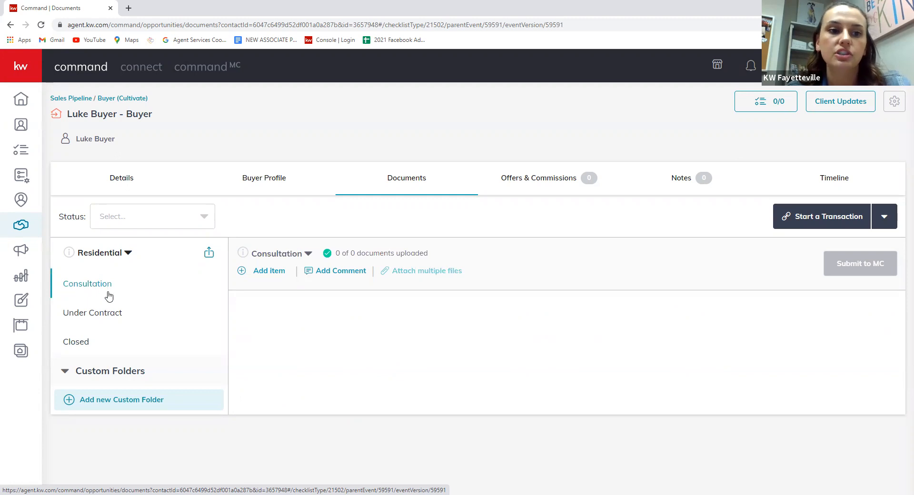
Show the Under Contract checklist and examine which documents are required, optional or conditional.
left_click(93, 315)
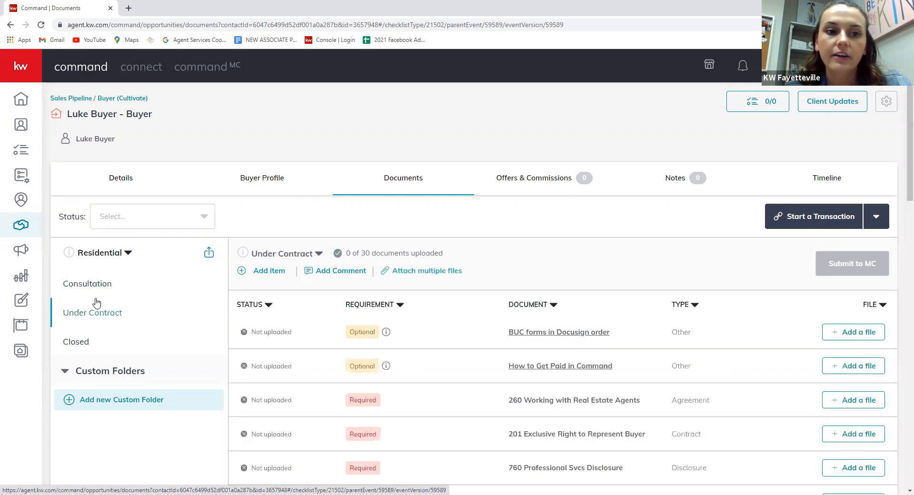
scroll(198, 271, "down", 3)
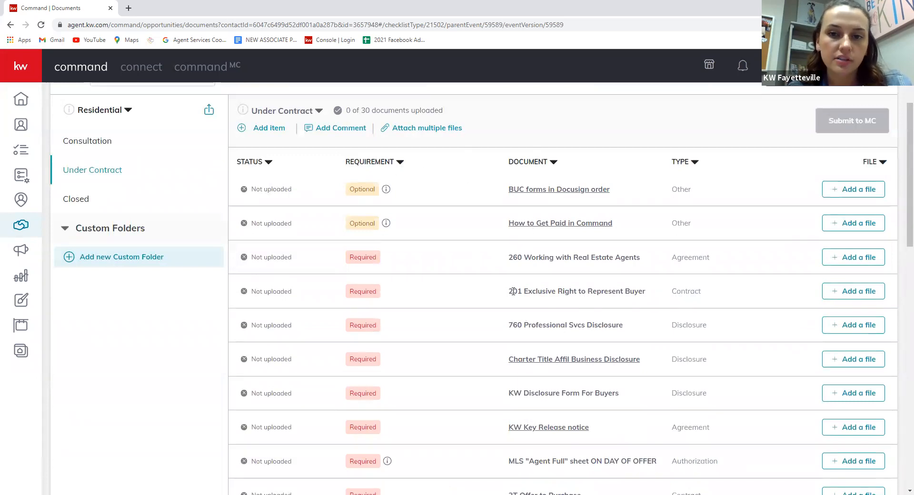
scroll(369, 259, "down", 2)
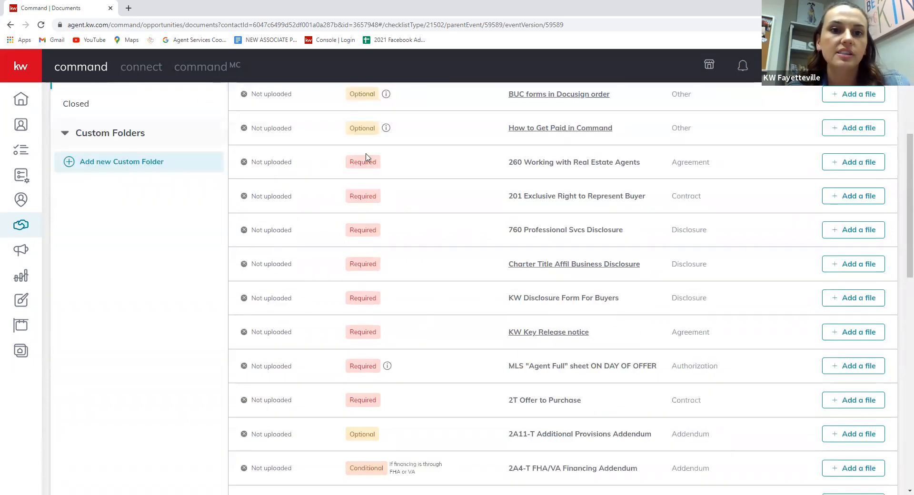
scroll(364, 158, "down", 5)
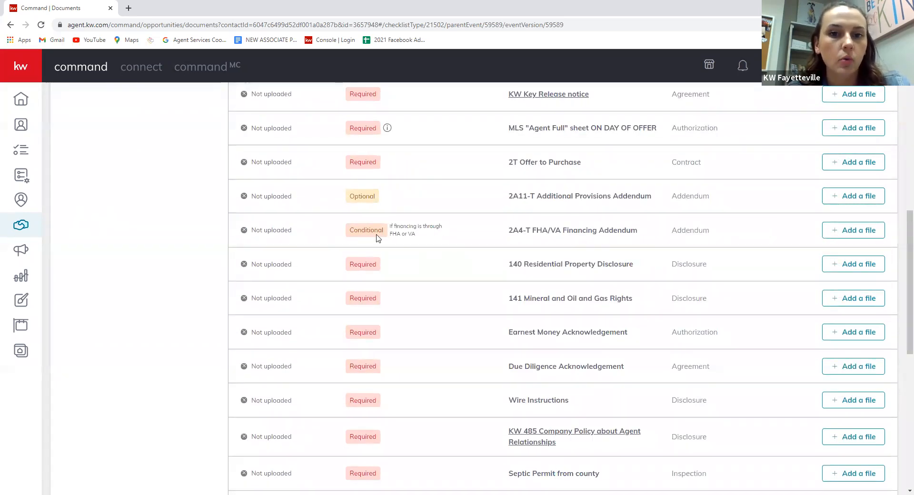
scroll(418, 233, "down", 7)
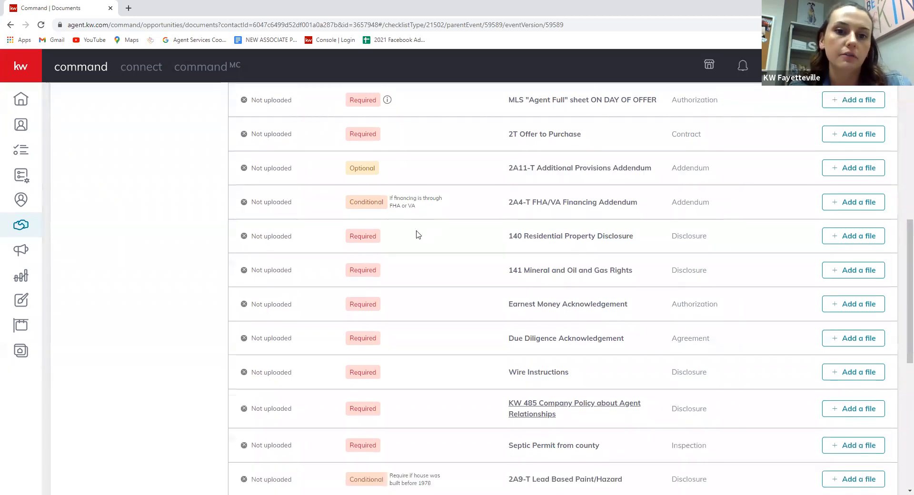
scroll(395, 352, "down", 2)
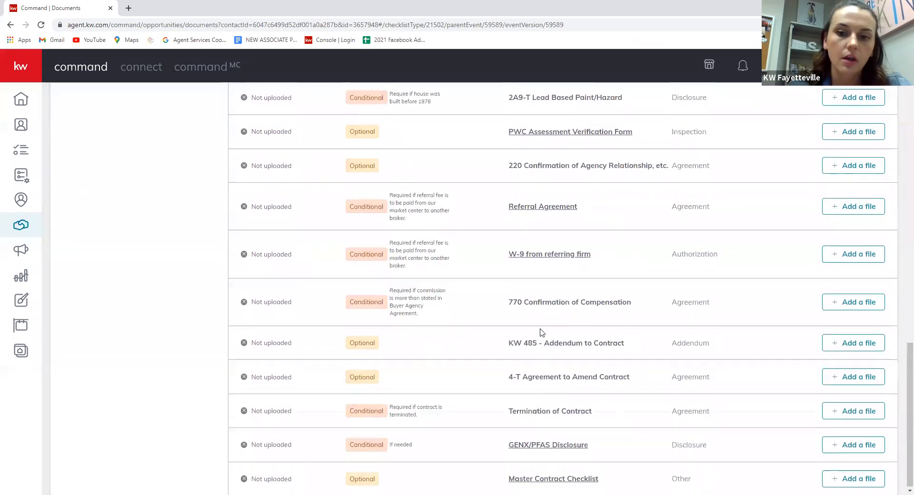
scroll(543, 328, "up", 10)
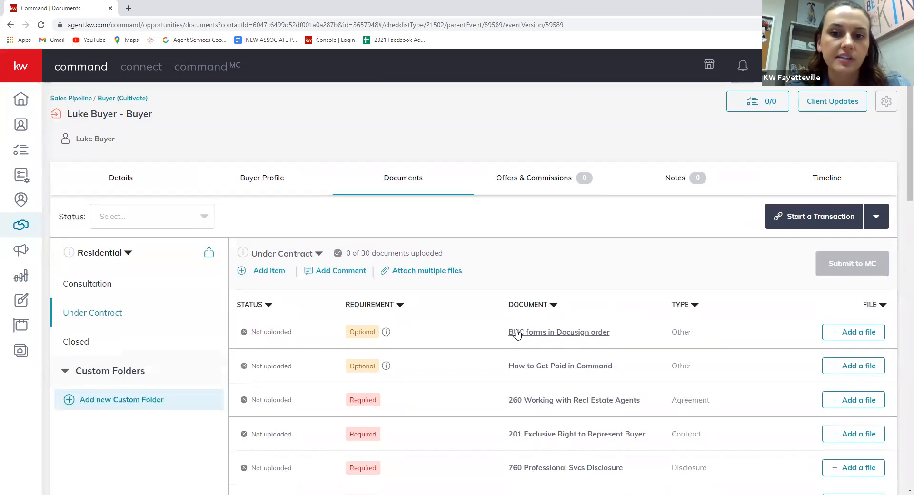
scroll(546, 337, "down", 1)
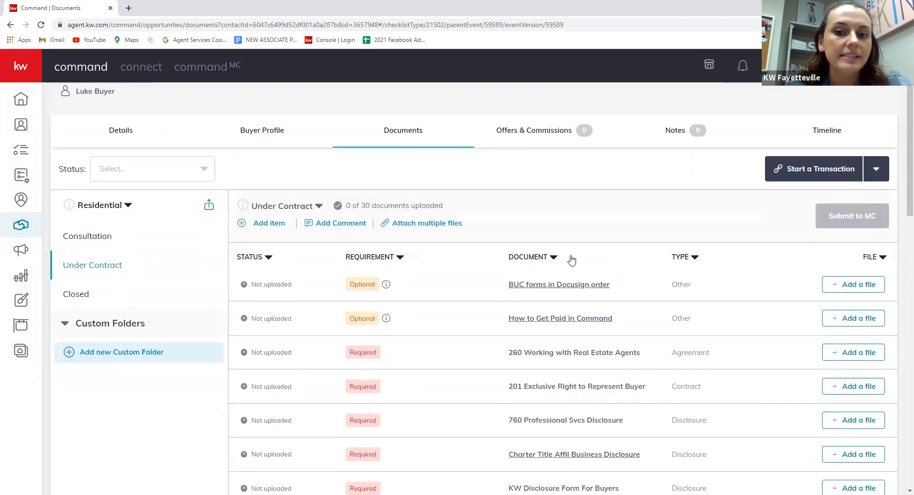
View the "BUC forms in Docusign order" document, read both of its form lists, and close it.
left_click(535, 289)
scroll(515, 264, "down", 1)
scroll(456, 273, "up", 1)
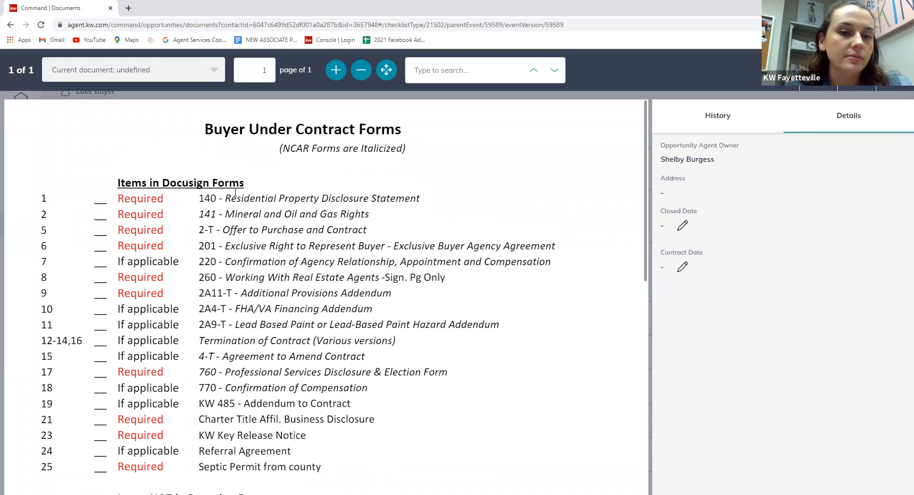
scroll(235, 192, "down", 1)
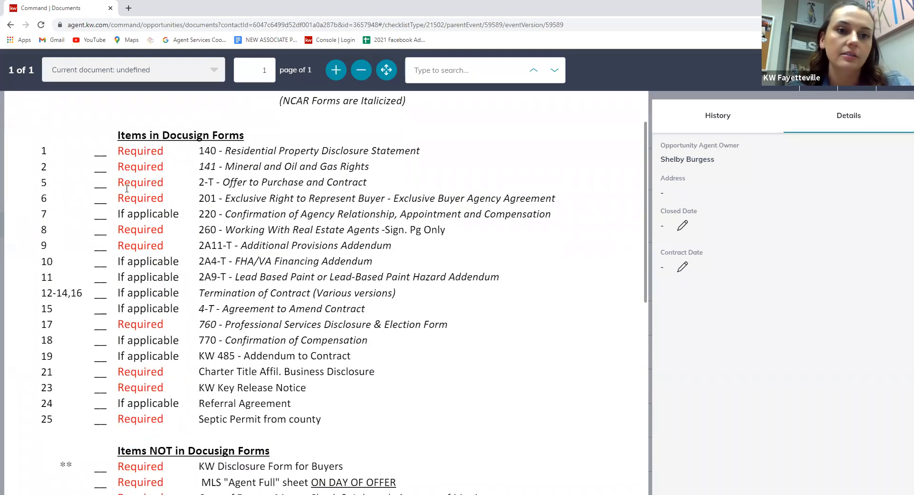
scroll(123, 187, "down", 5)
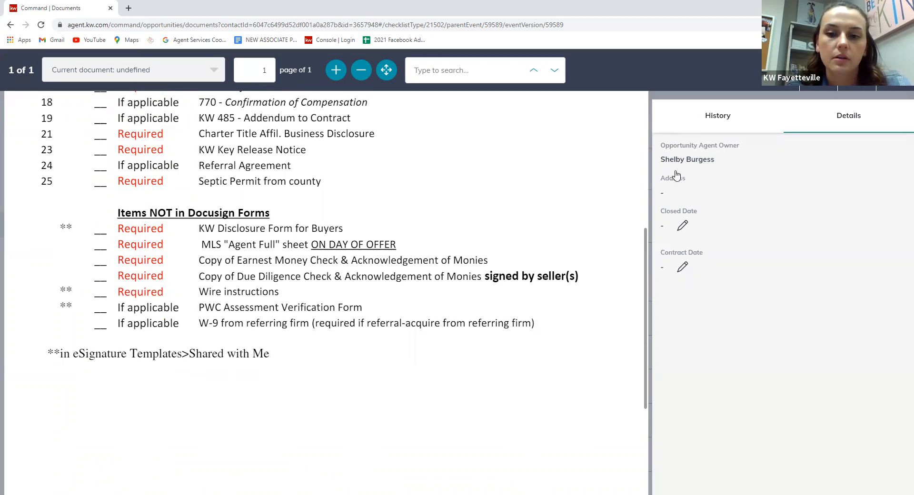
key("Escape")
View the "Charter Title Affil Business Disclosure" document through to its acknowledgement section and close it.
scroll(502, 231, "down", 5)
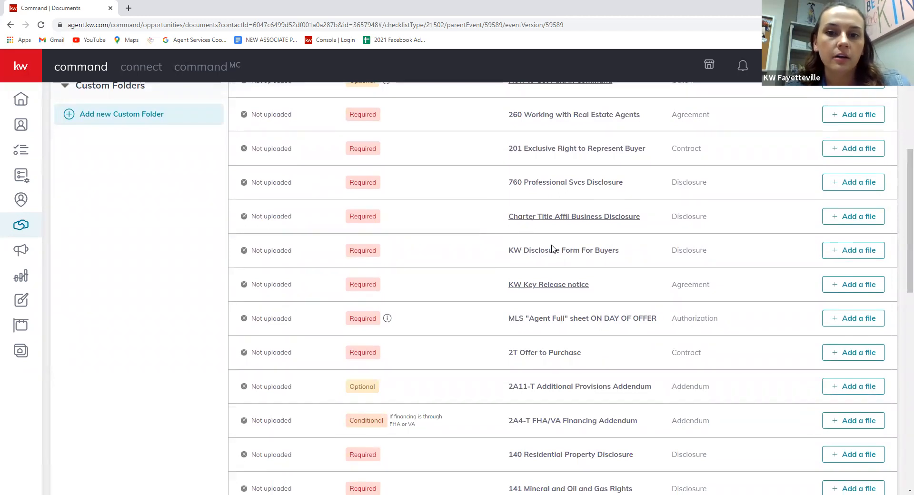
left_click(533, 222)
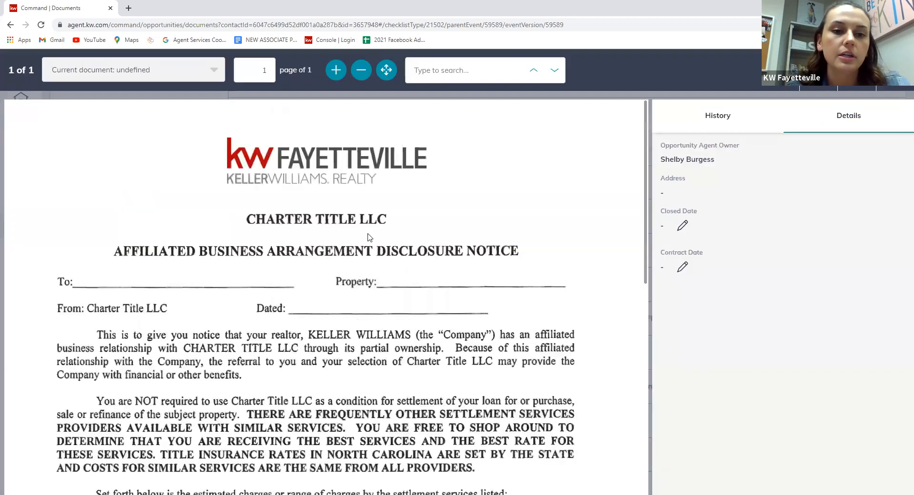
scroll(368, 237, "down", 7)
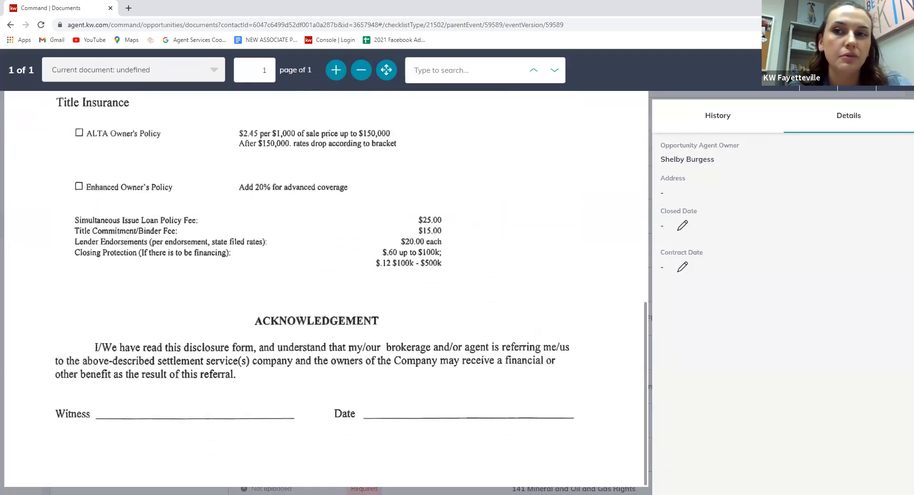
key("Escape")
Look through the remaining Under Contract documents and return to the start of the checklist.
scroll(571, 293, "down", 4)
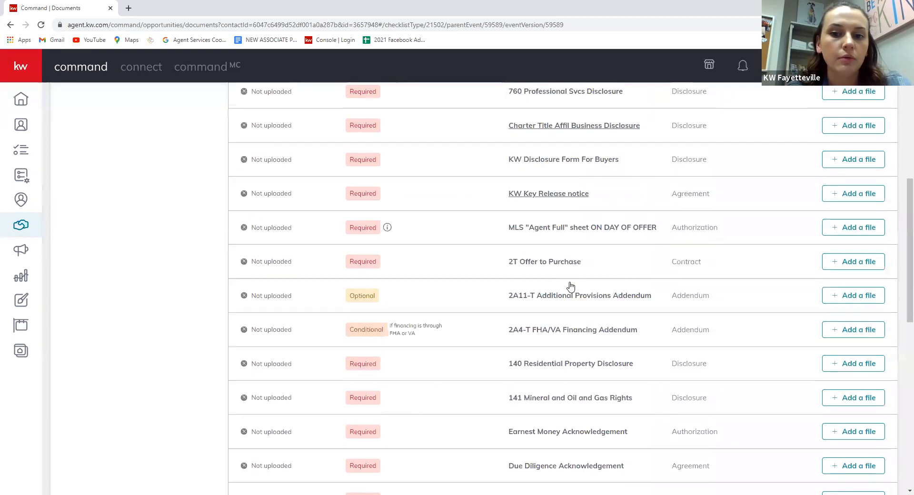
scroll(570, 289, "down", 8)
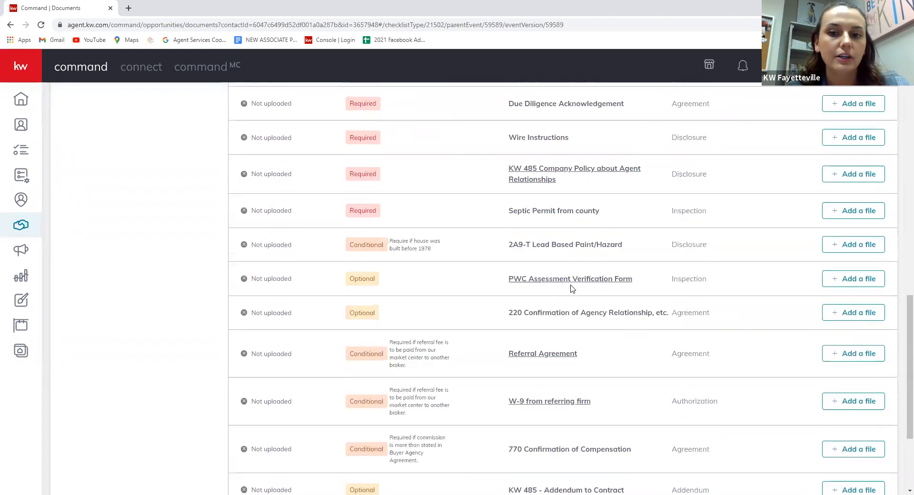
scroll(649, 381, "up", 15)
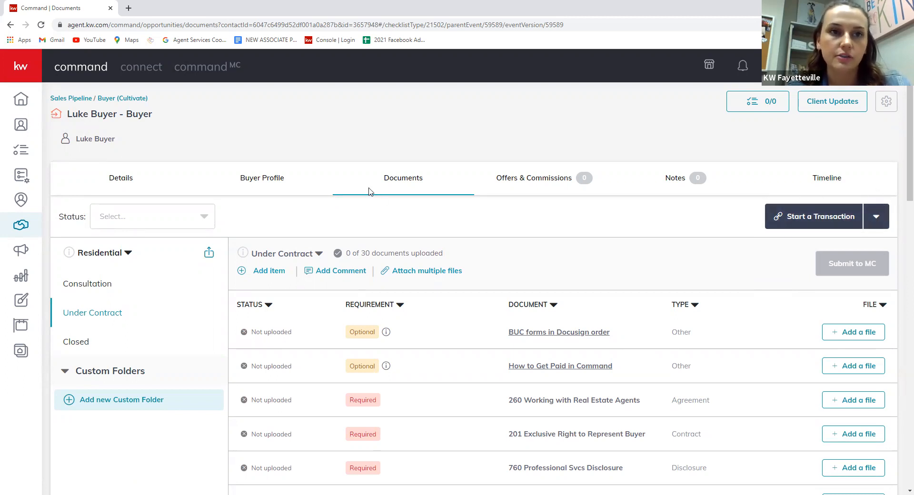
Open agent.kw.com in a new browser tab and view the account settings' connected applications, including DocuSign and Dotloop.
right_click(766, 70)
left_click(645, 123)
left_click(124, 11)
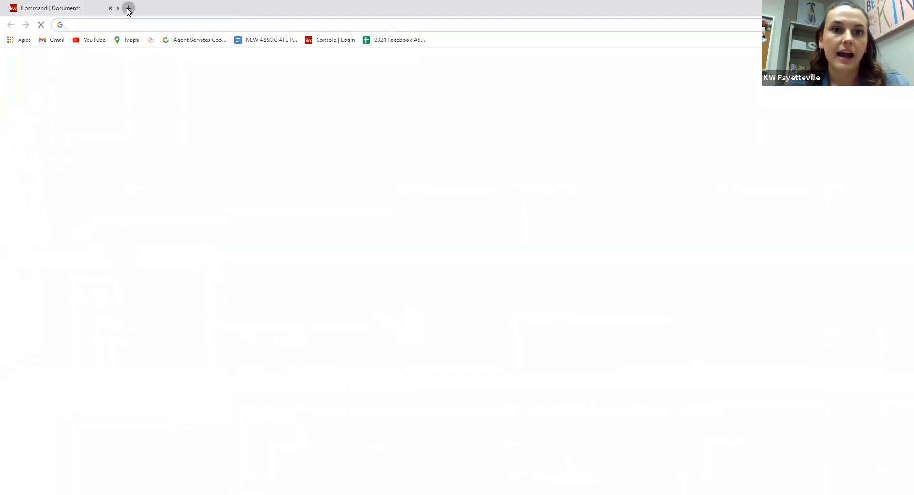
type("agent")
key("Return")
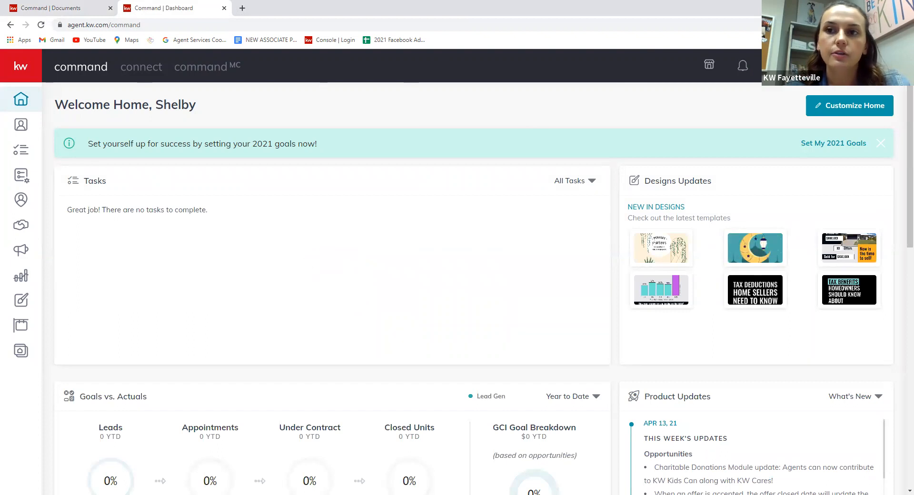
left_click(856, 66)
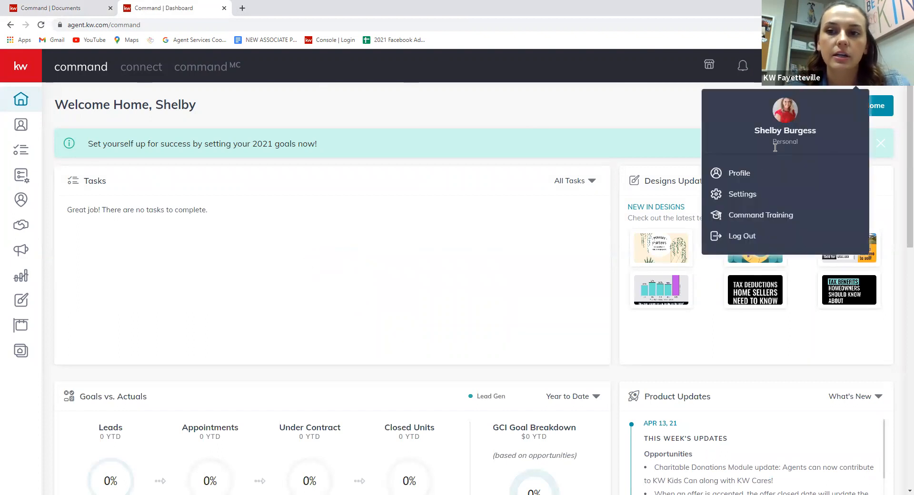
left_click(740, 194)
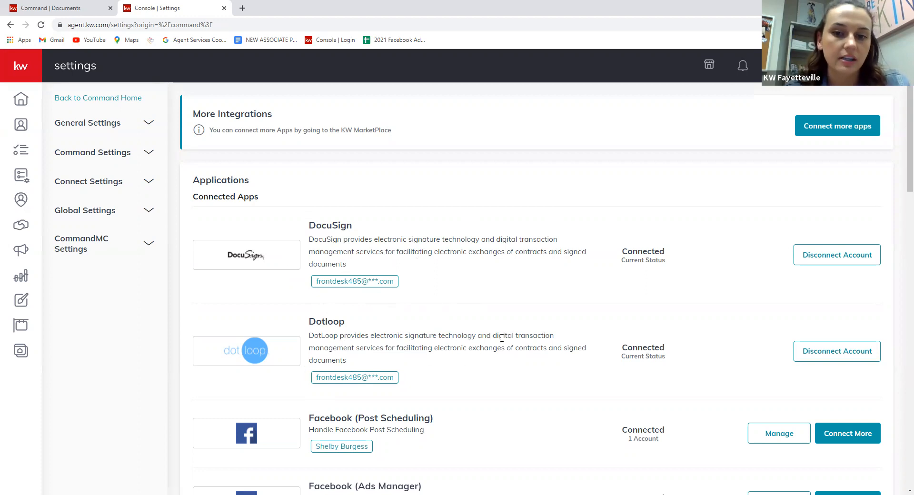
Return to the buyer opportunity's documents and start a transaction for it with DocuSign.
left_click(79, 11)
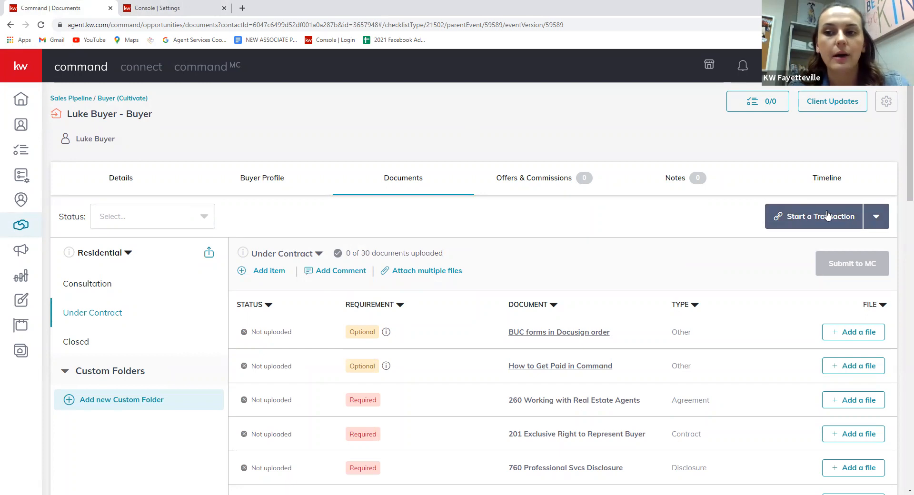
left_click(873, 218)
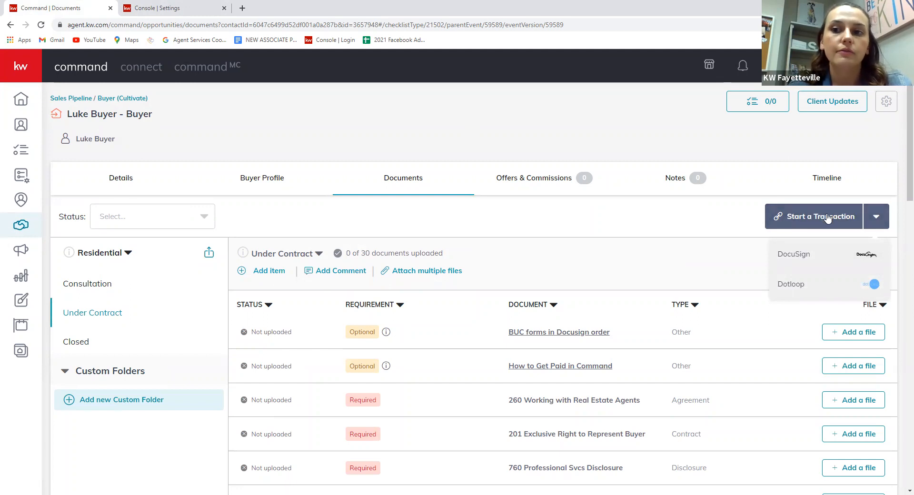
left_click(809, 258)
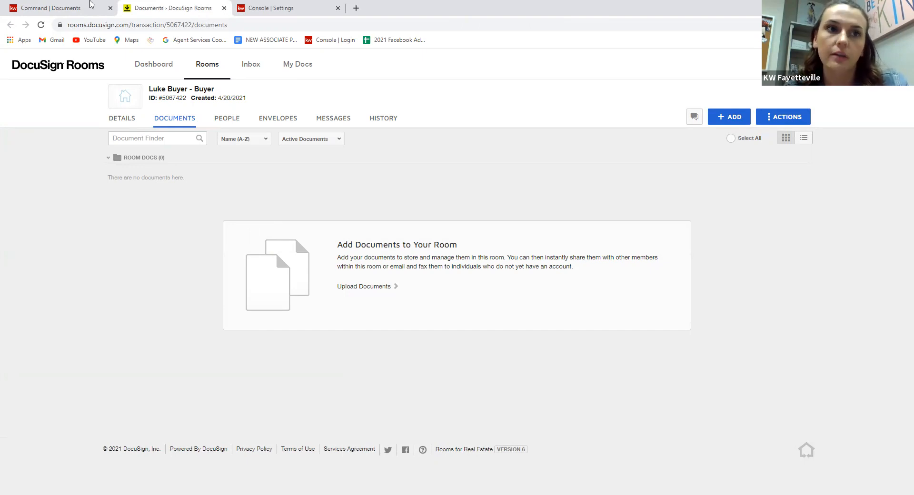
Go back to the opportunity's documents and open its linked DocuSign room with Go To Transaction.
left_click(52, 8)
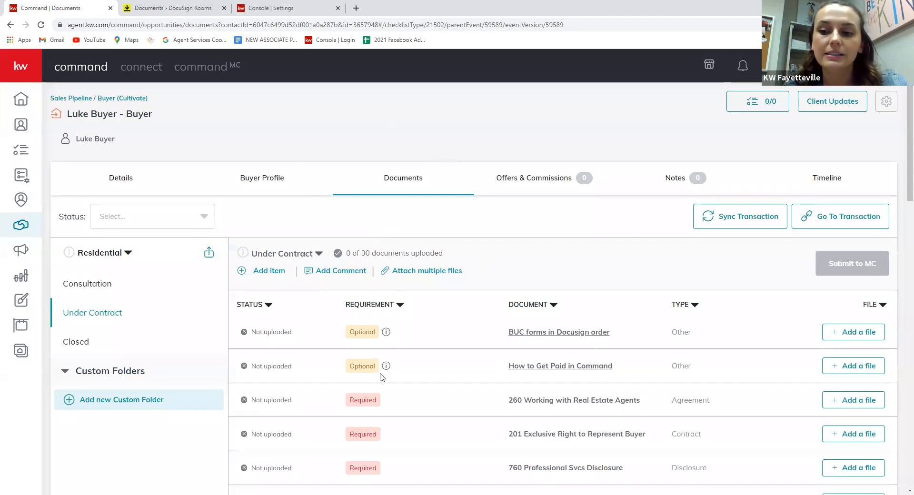
left_click(173, 7)
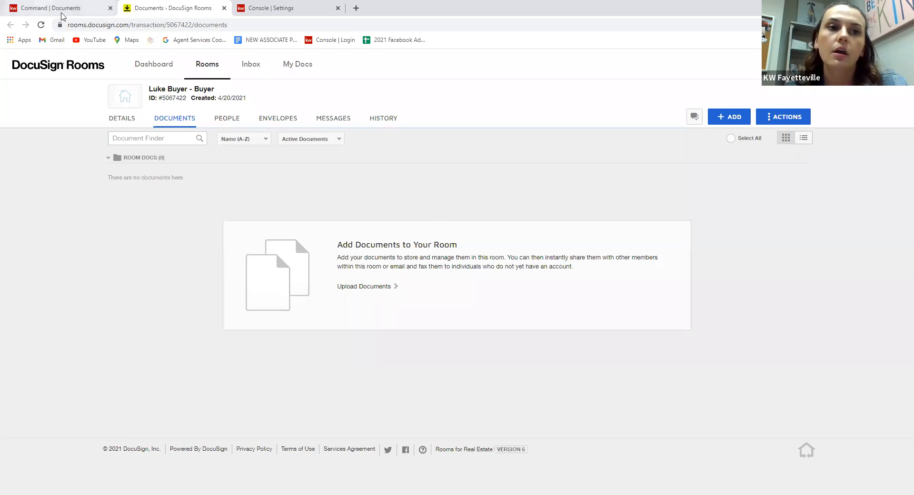
left_click(61, 11)
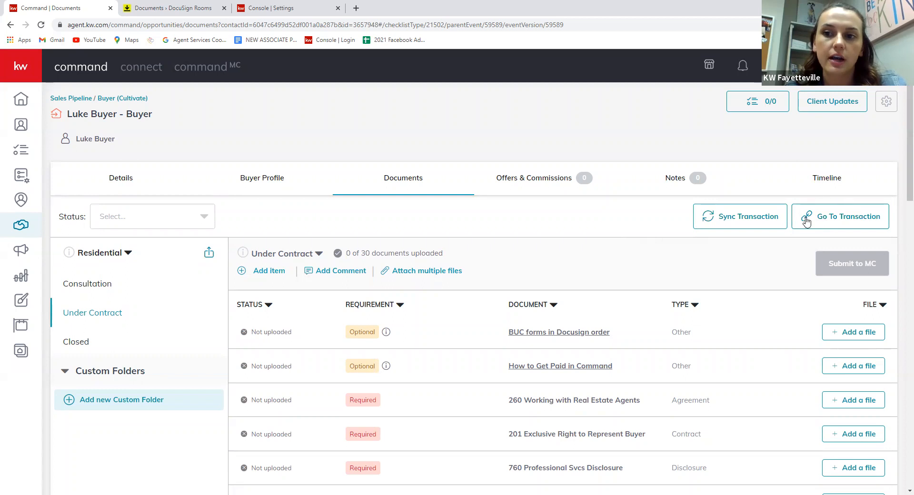
left_click(851, 220)
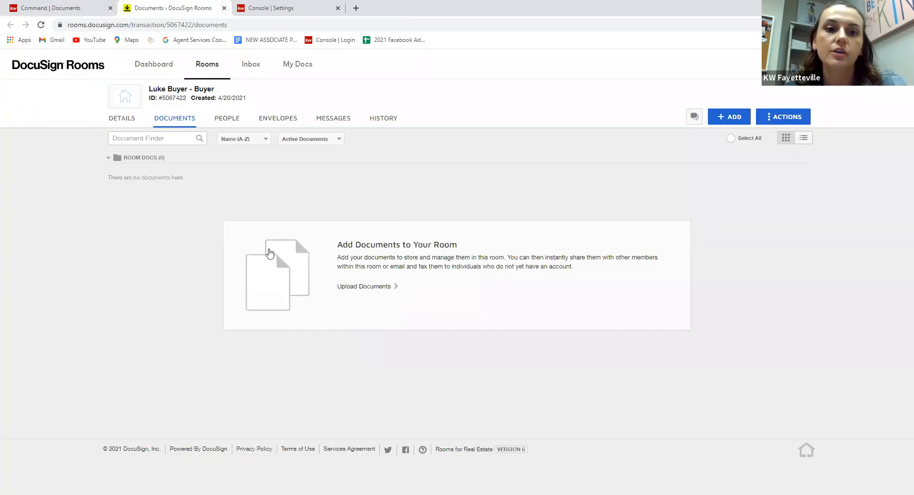
Compare the opportunity's Under Contract checklist in Command with the documents page of the linked DocuSign room.
left_click(22, 5)
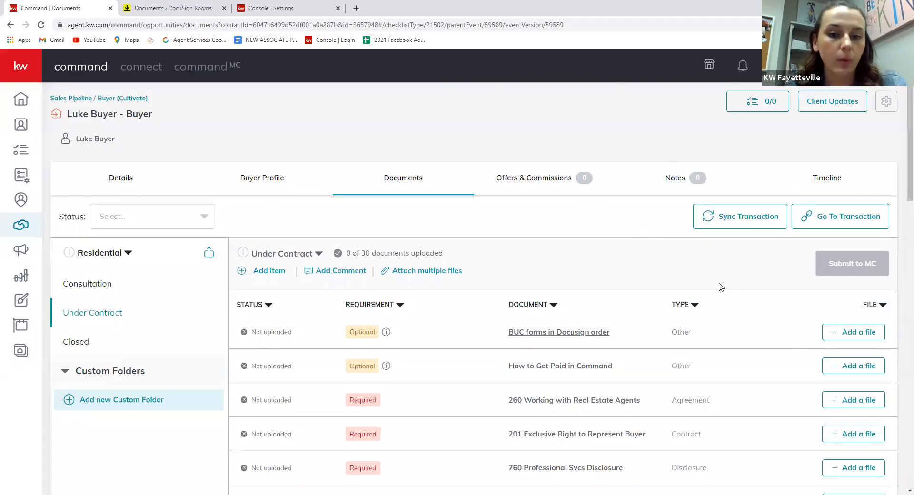
left_click(166, 7)
left_click(43, 8)
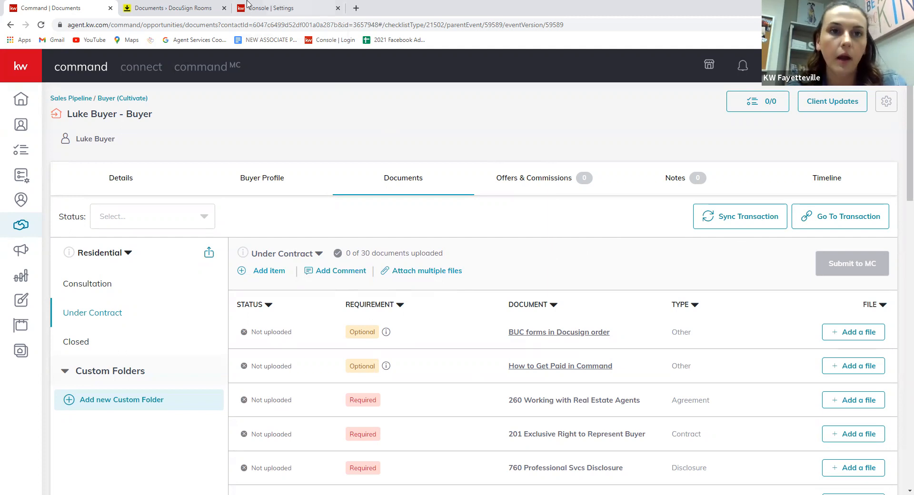
left_click(173, 7)
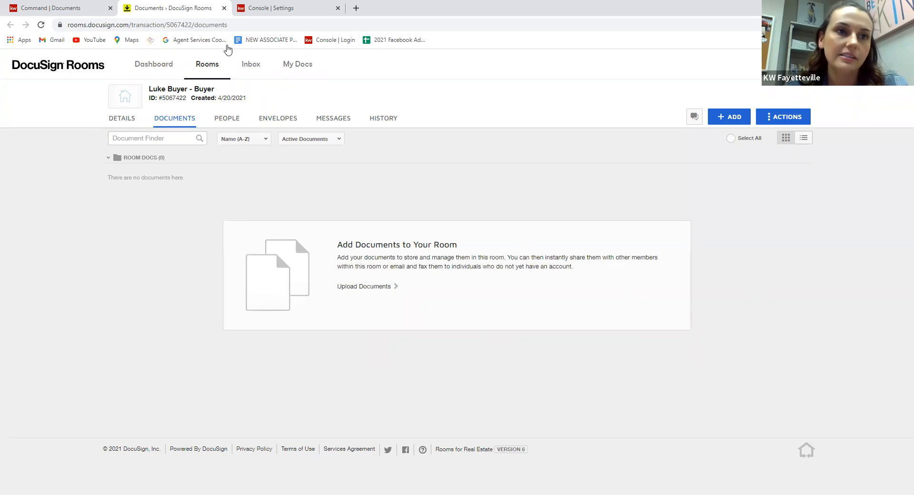
left_click(72, 7)
scroll(405, 335, "down", 4)
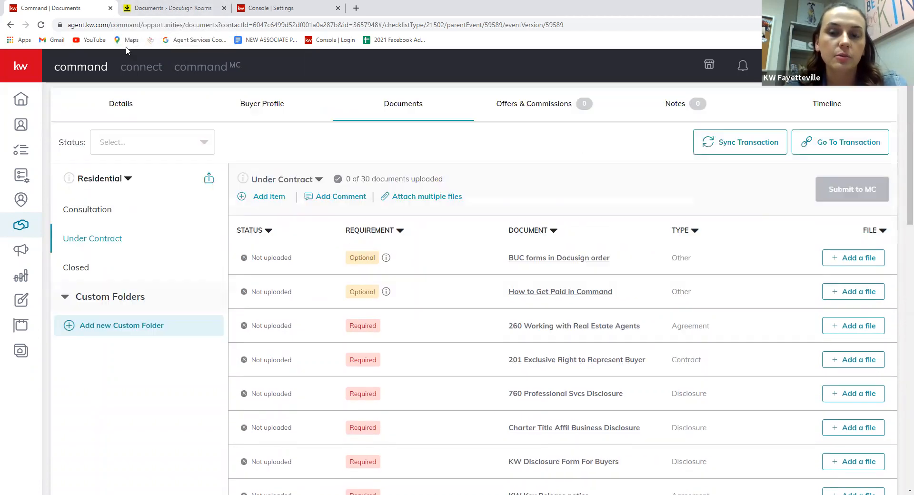
Open the DocuSign room's details for editing and examine the room information, location and seller fields.
left_click(170, 8)
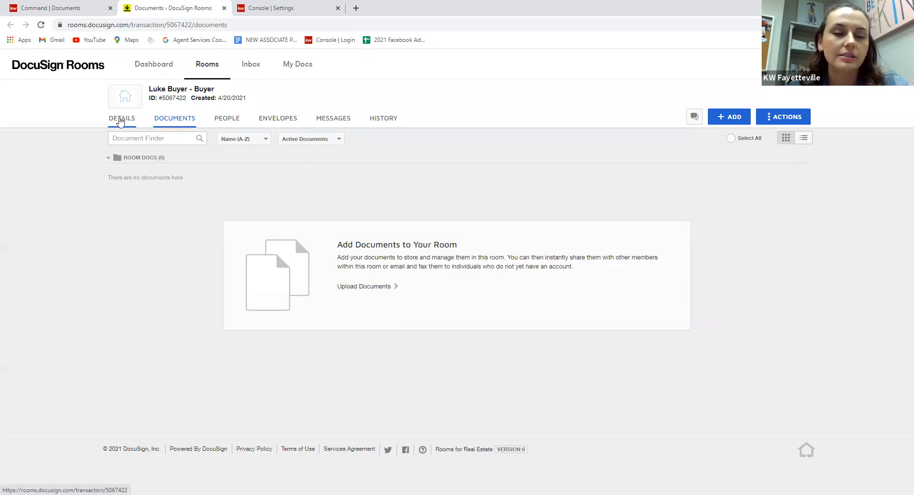
left_click(120, 122)
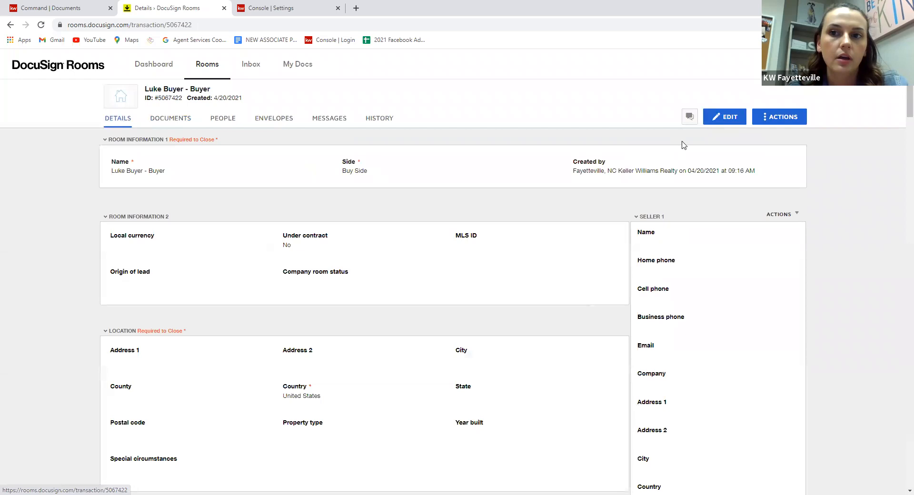
left_click(724, 118)
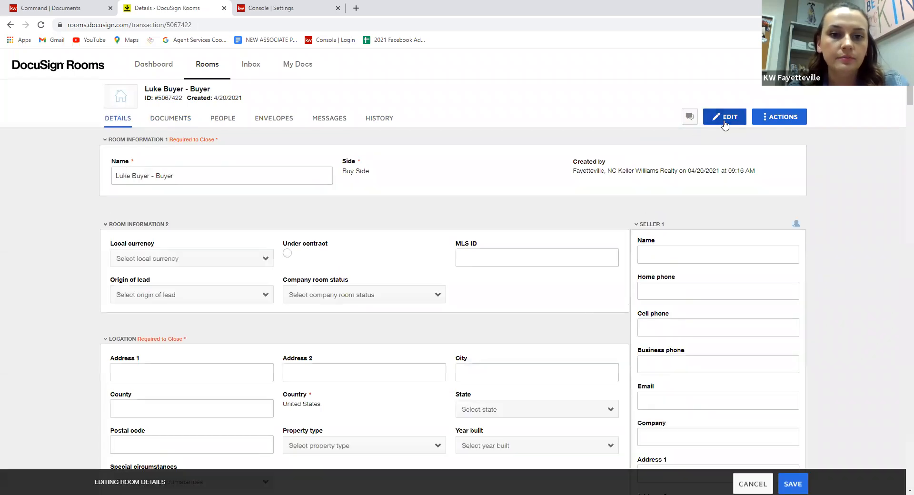
scroll(257, 302, "down", 4)
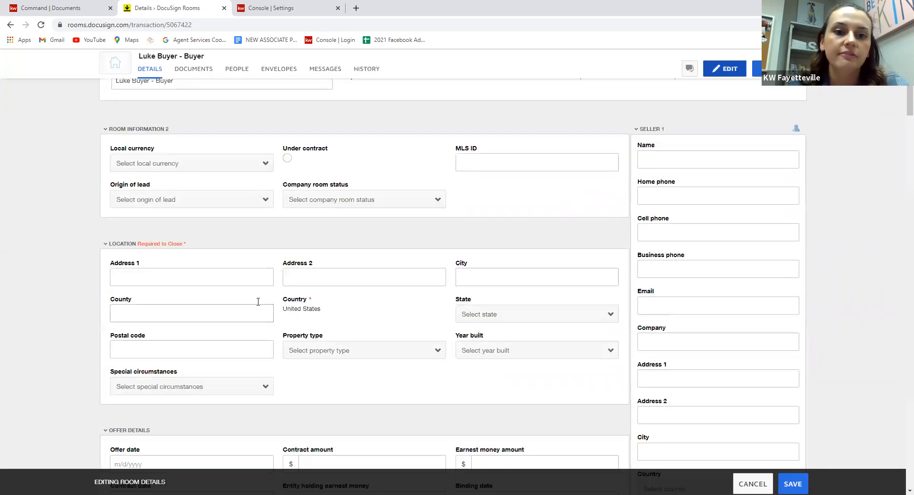
scroll(371, 244, "up", 2)
scroll(445, 249, "down", 2)
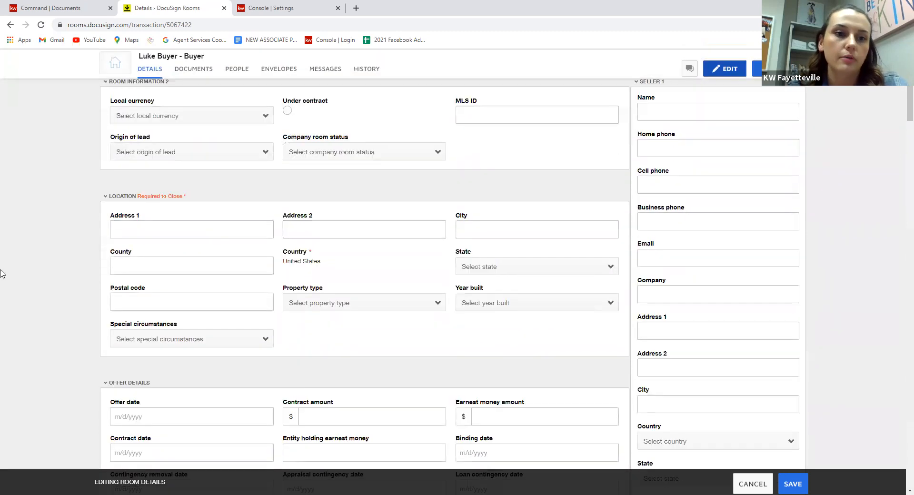
scroll(114, 261, "down", 1)
scroll(115, 261, "up", 1)
scroll(724, 184, "up", 1)
scroll(721, 209, "up", 2)
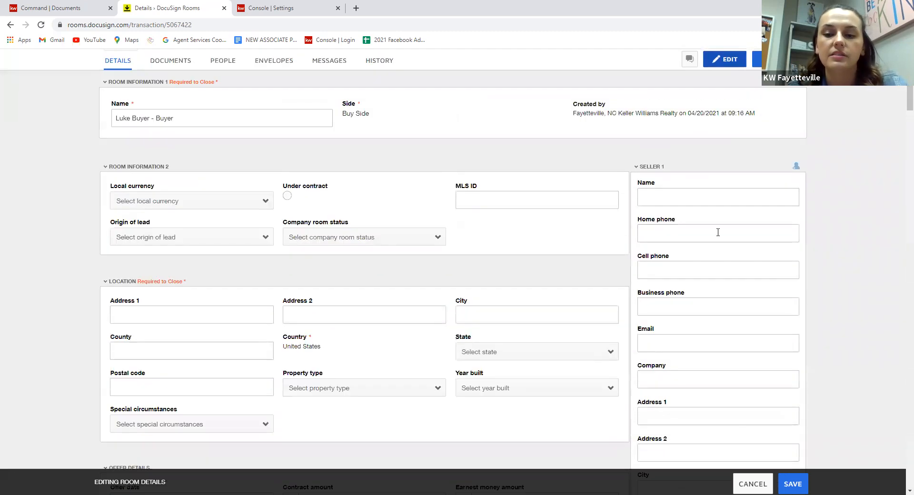
Look through the offer, closing, commission, property and listing agent fields, and return to the start of the room details.
scroll(720, 210, "down", 7)
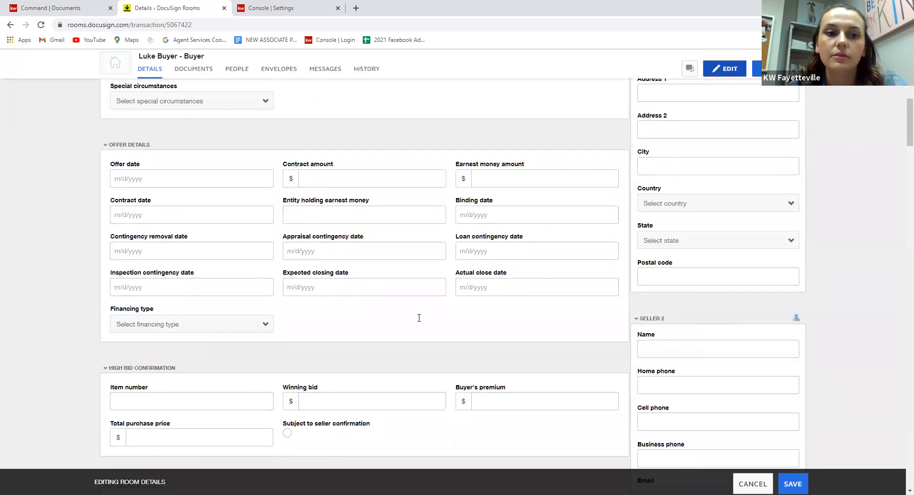
scroll(598, 302, "down", 6)
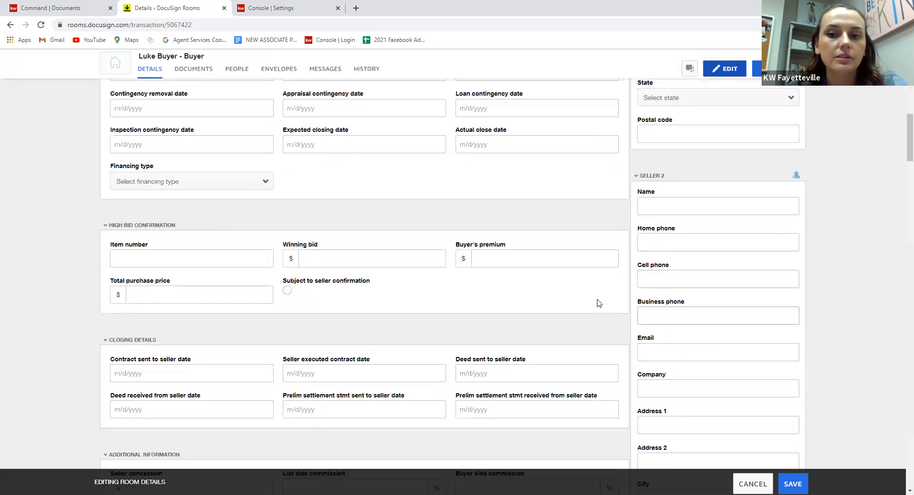
scroll(431, 344, "down", 4)
scroll(431, 345, "down", 4)
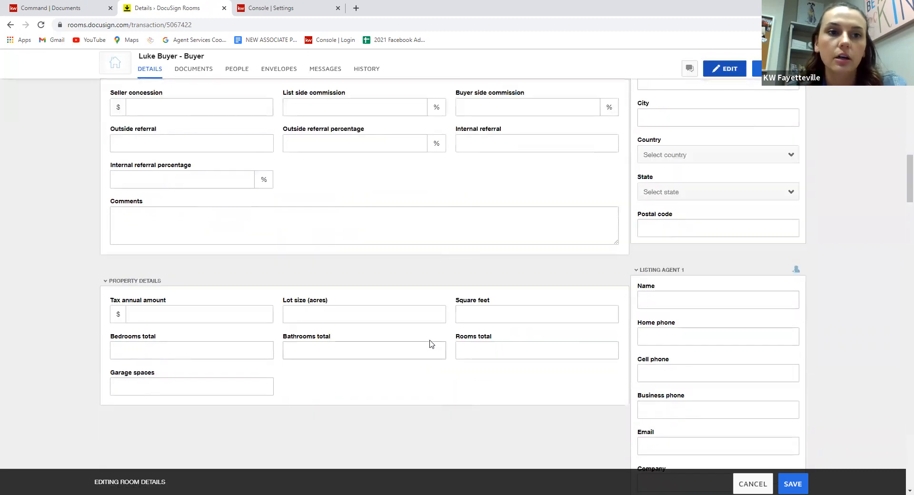
scroll(666, 286, "down", 2)
scroll(726, 286, "down", 6)
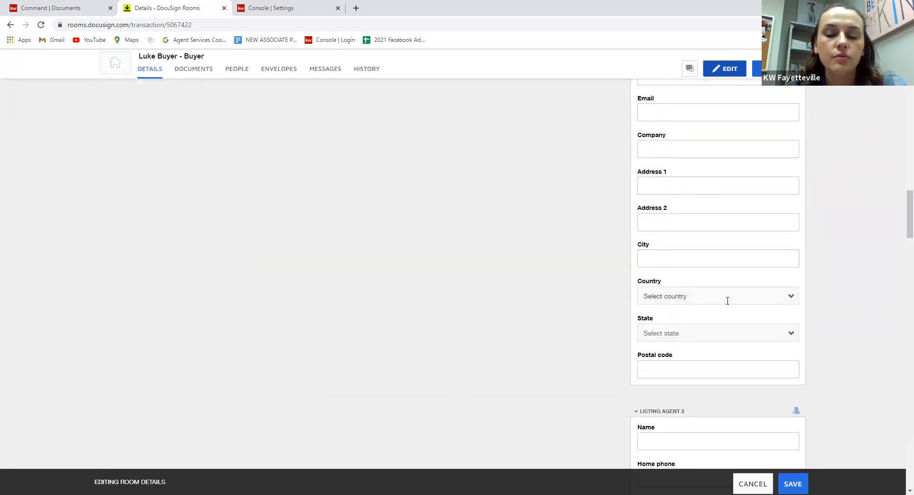
scroll(410, 327, "up", 20)
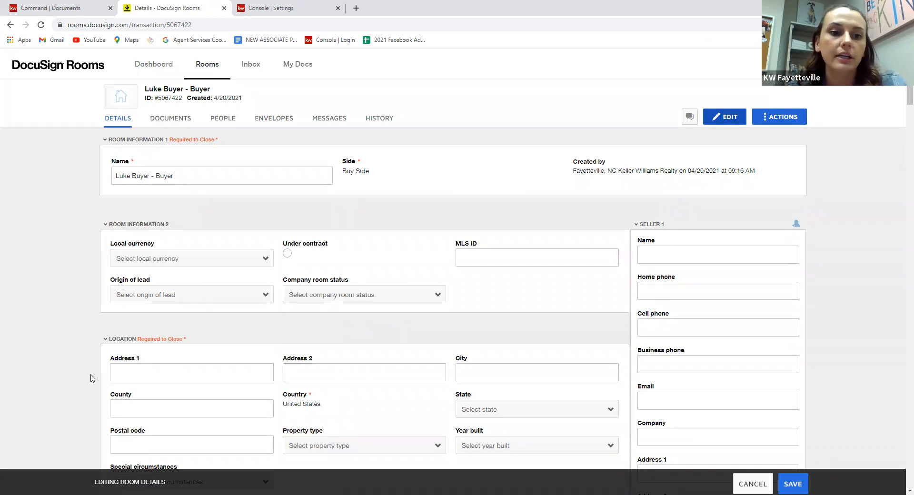
Review the room name and location fields once more and save the room details.
scroll(188, 295, "down", 2)
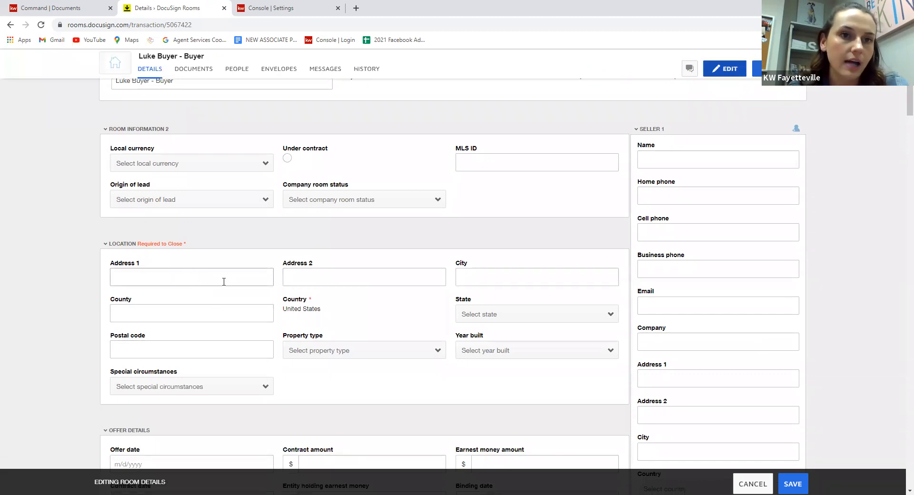
scroll(224, 281, "up", 2)
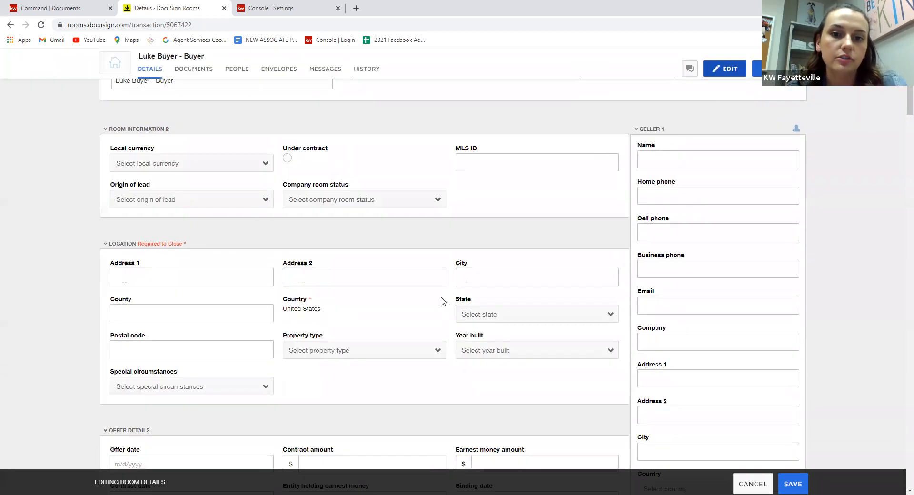
scroll(457, 301, "down", 2)
scroll(440, 299, "up", 2)
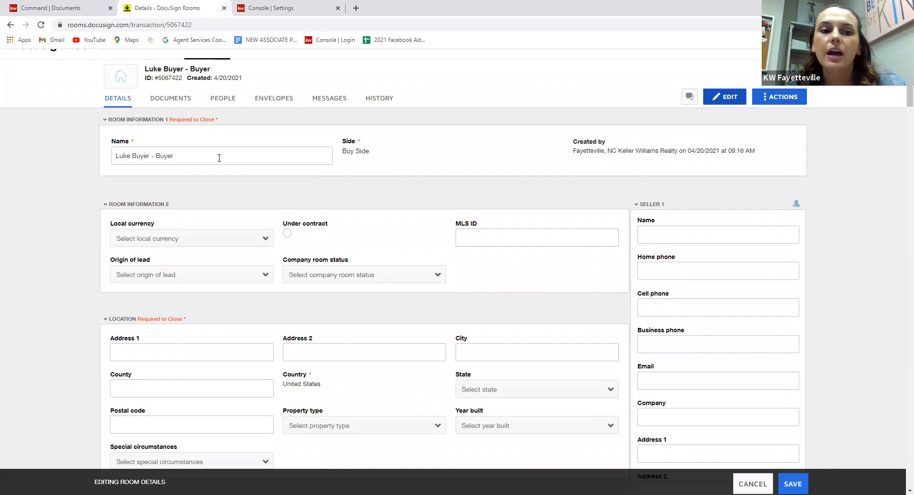
scroll(513, 442, "down", 1)
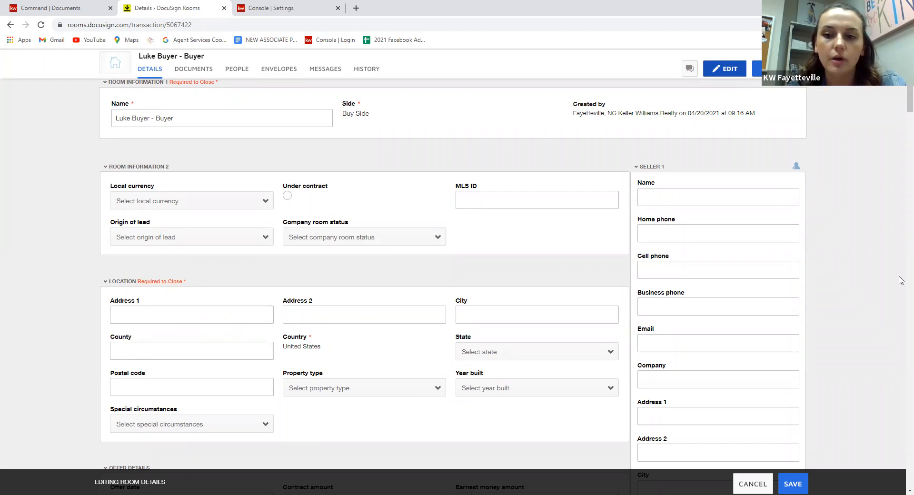
scroll(866, 445, "up", 1)
left_click(791, 484)
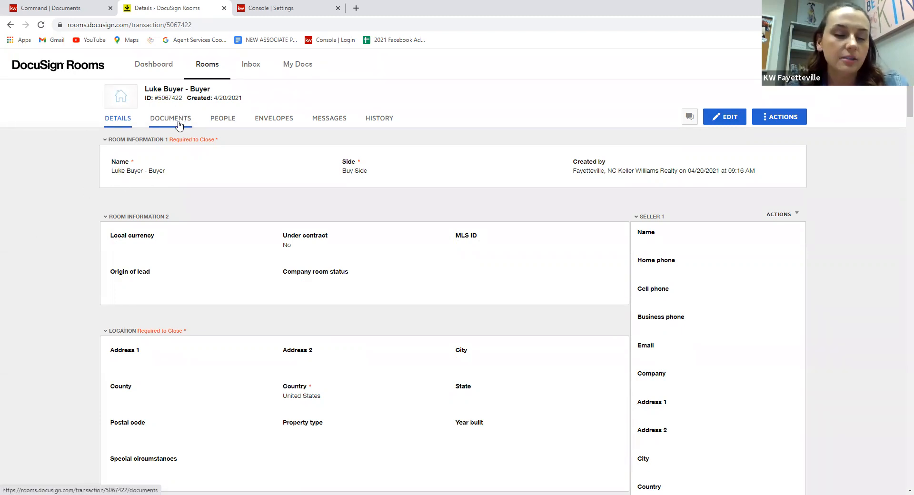
Start adding DocuSign forms to the room's documents, with DocuSign Forms Library as the source.
left_click(179, 124)
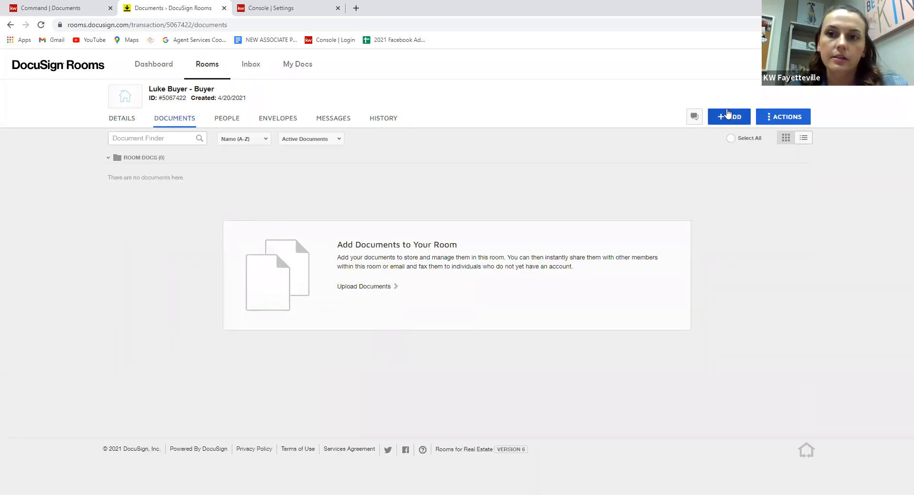
left_click(722, 120)
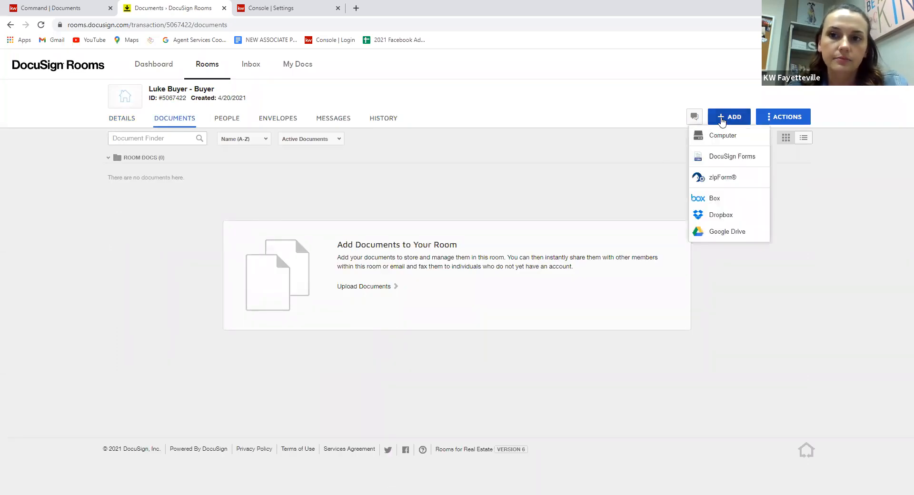
left_click(720, 158)
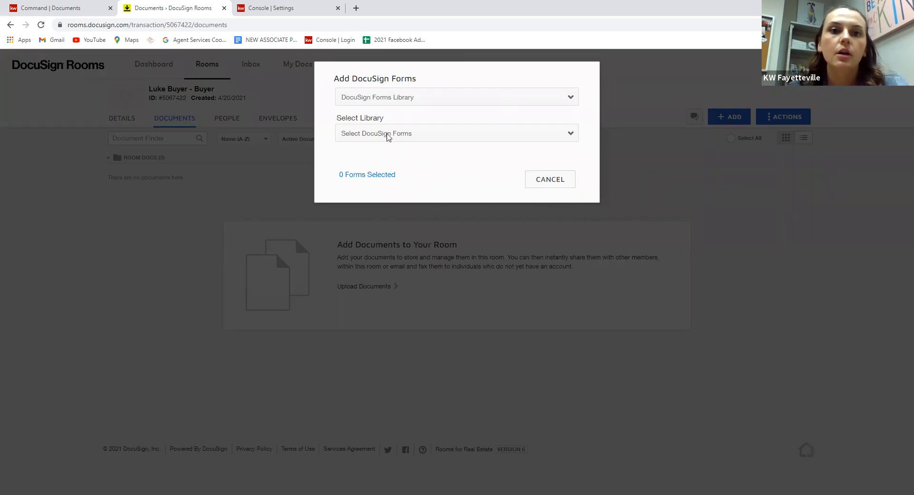
left_click(437, 103)
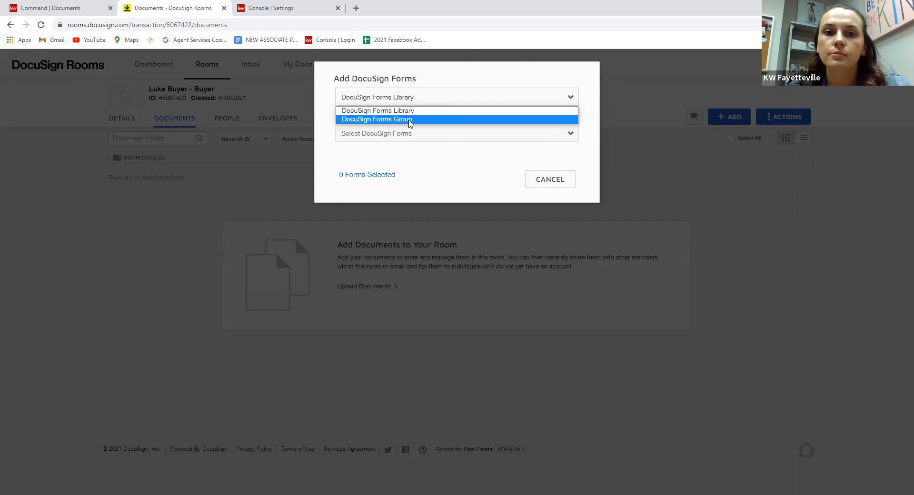
left_click(418, 113)
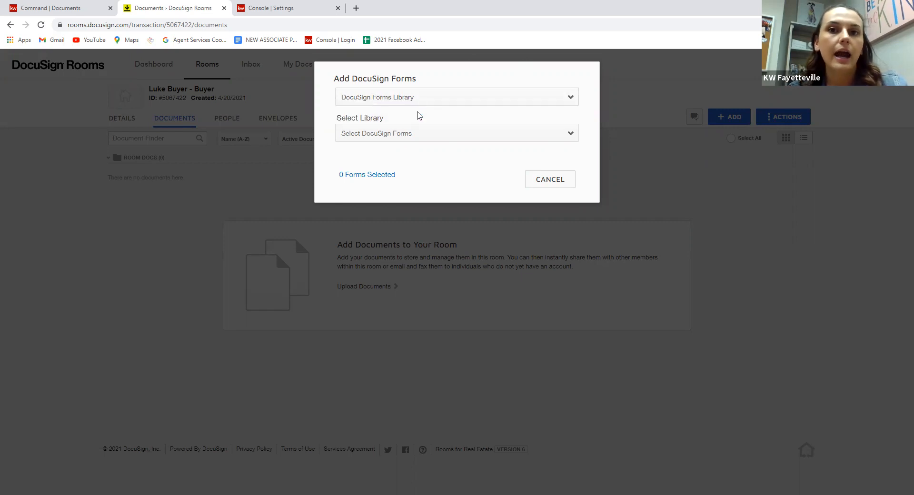
left_click(422, 101)
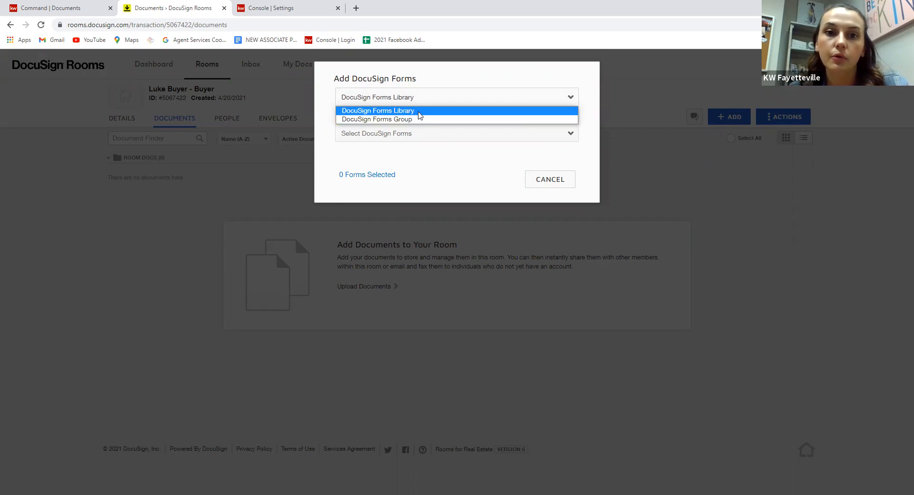
left_click(418, 113)
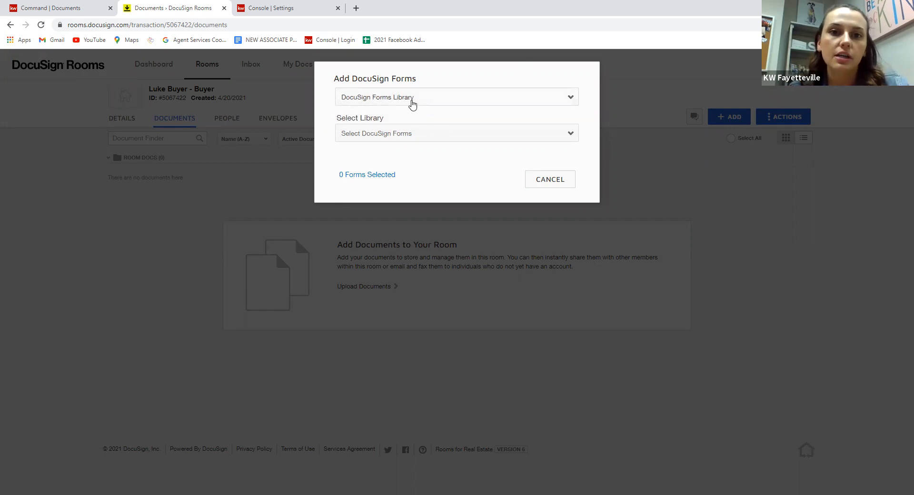
Browse the forms offered in the KW 485 - NC, LPRA and NCAR libraries.
left_click(426, 139)
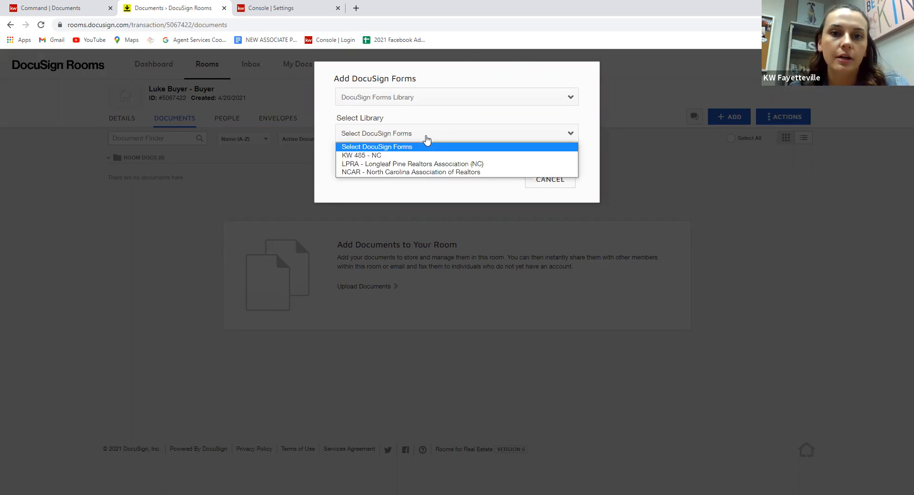
left_click(379, 159)
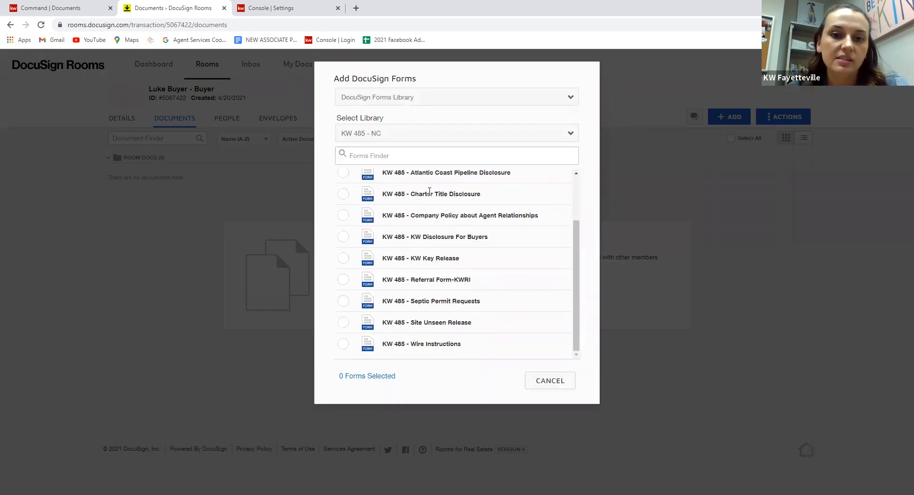
left_click(428, 134)
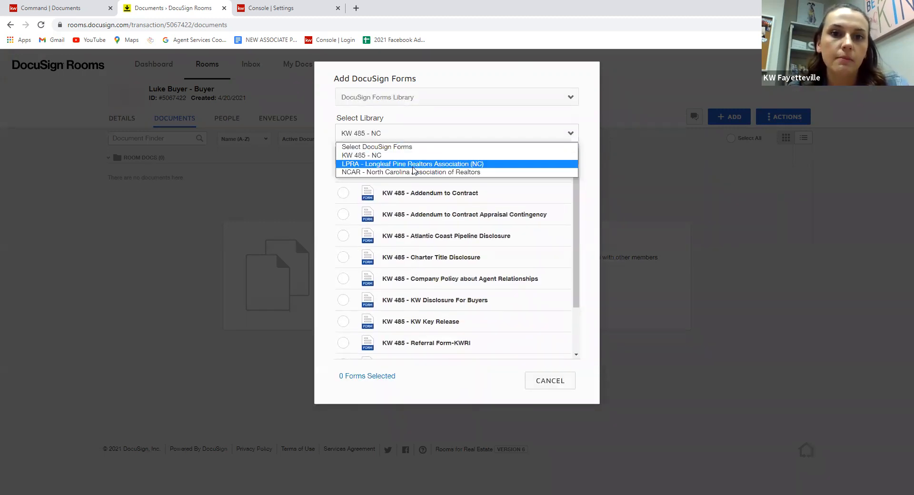
left_click(413, 164)
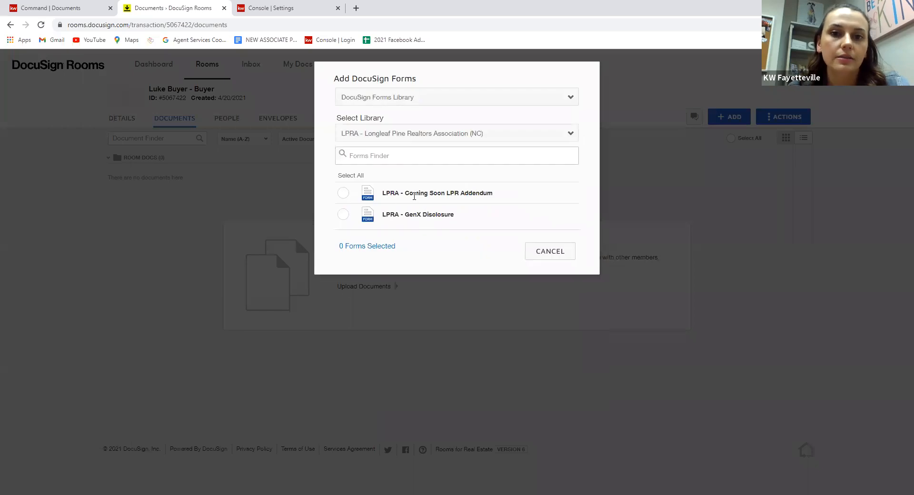
left_click(441, 134)
left_click(505, 172)
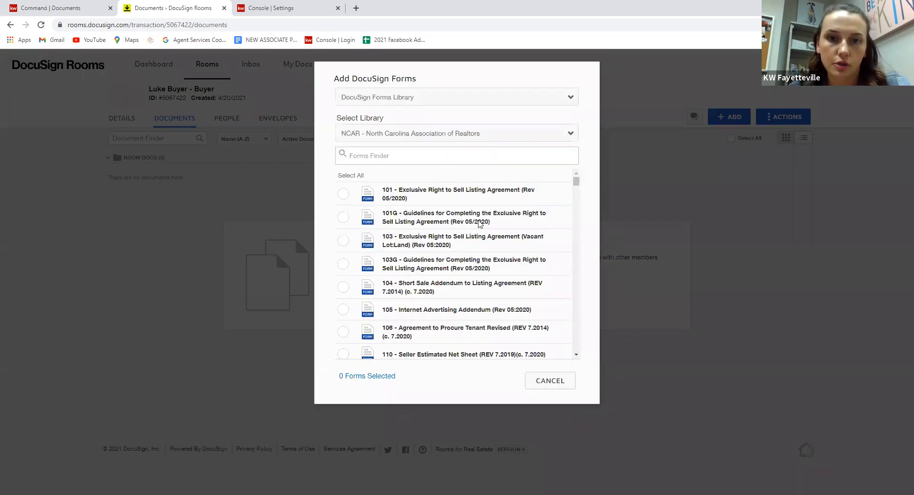
scroll(476, 257, "down", 10)
scroll(473, 253, "up", 6)
scroll(486, 246, "up", 3)
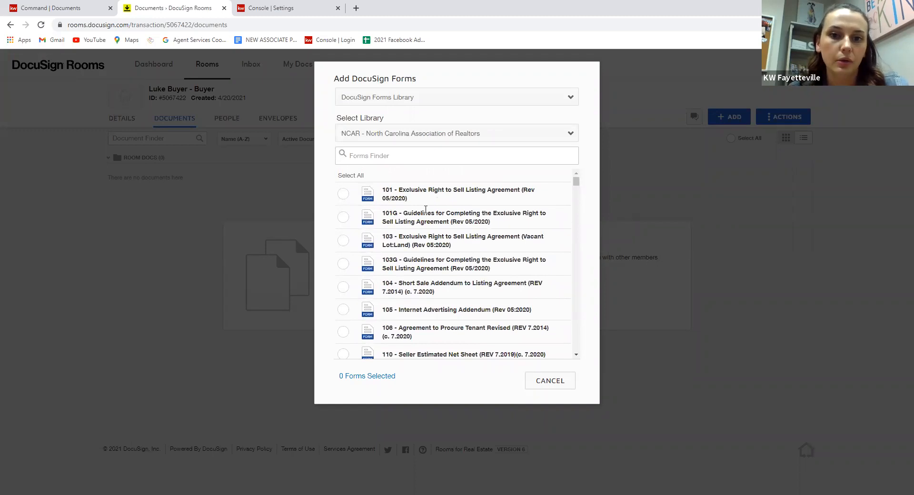
left_click(468, 134)
left_click(450, 134)
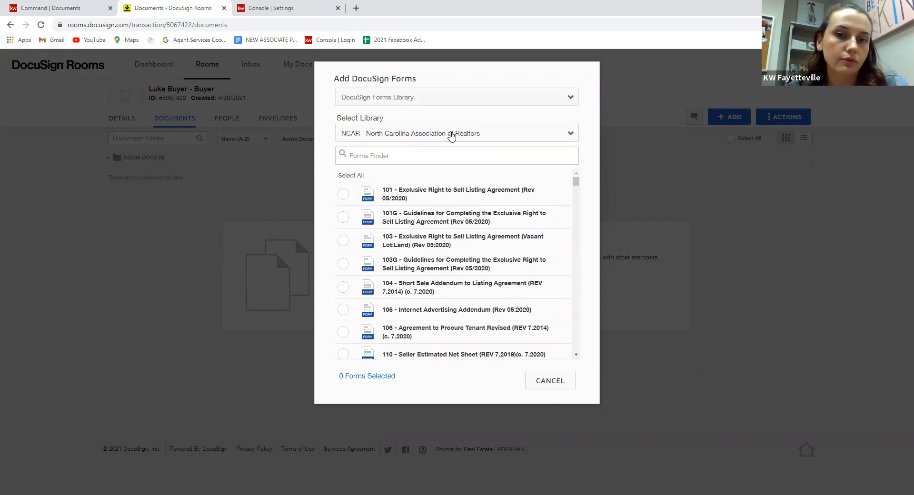
Switch the source to DocuSign Forms Group and choose the group 03 All Buyer Forms & Place Holders - Residential.
left_click(427, 99)
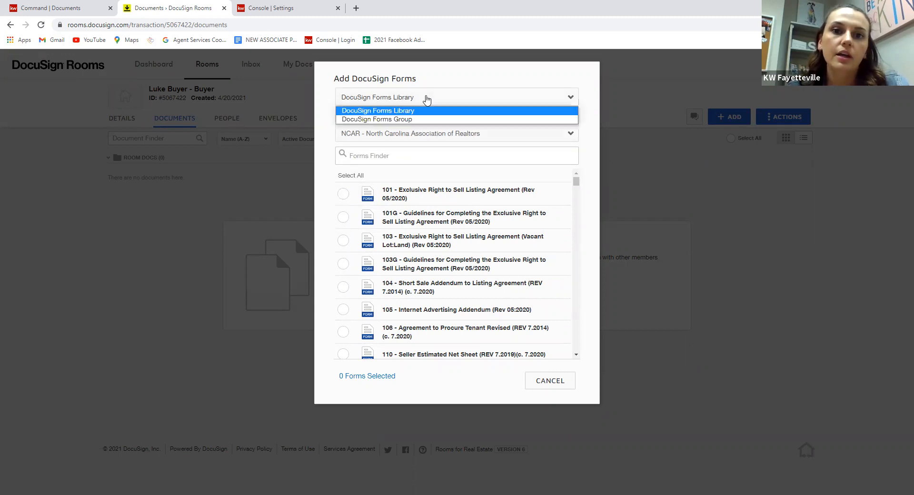
left_click(413, 120)
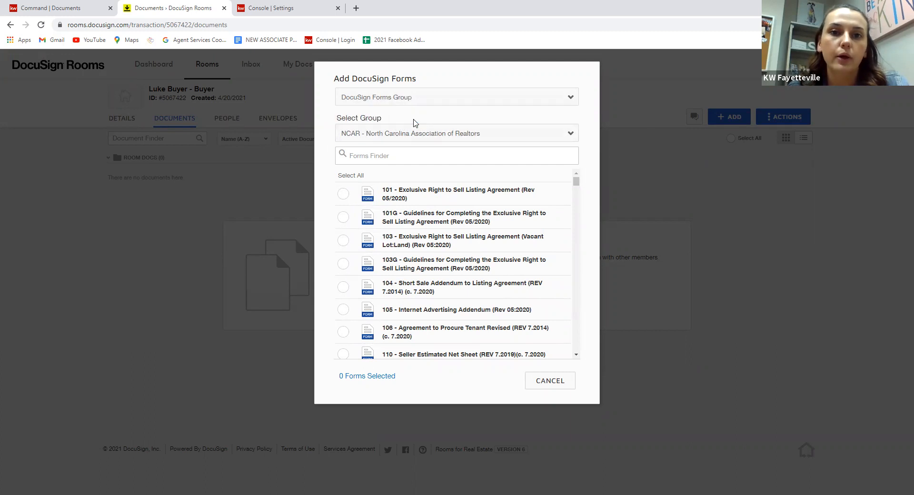
left_click(414, 137)
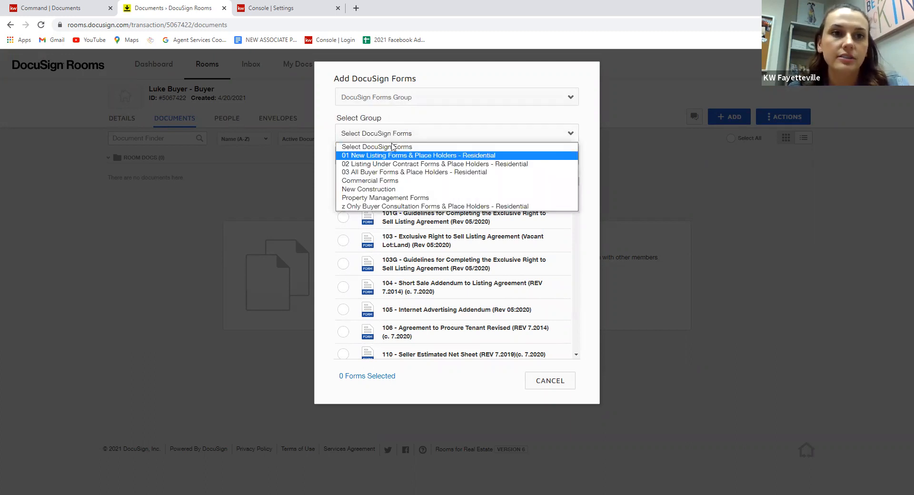
left_click(53, 8)
scroll(357, 200, "up", 1)
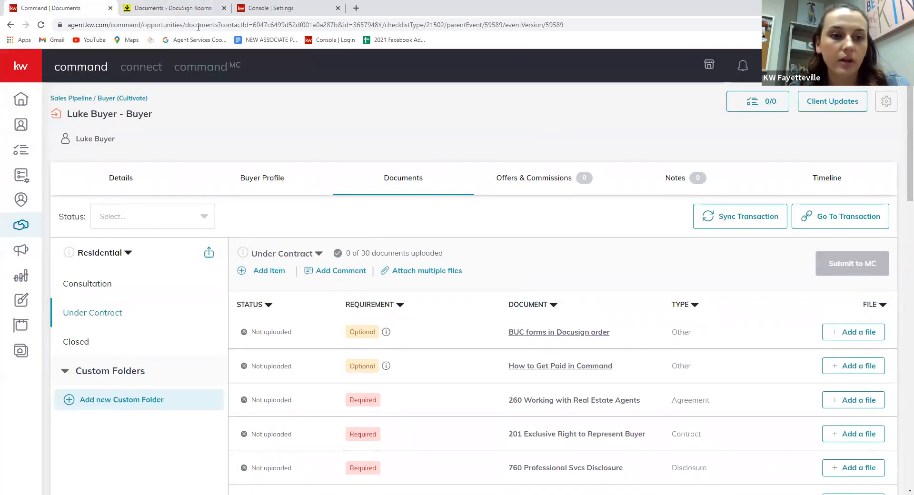
left_click(172, 8)
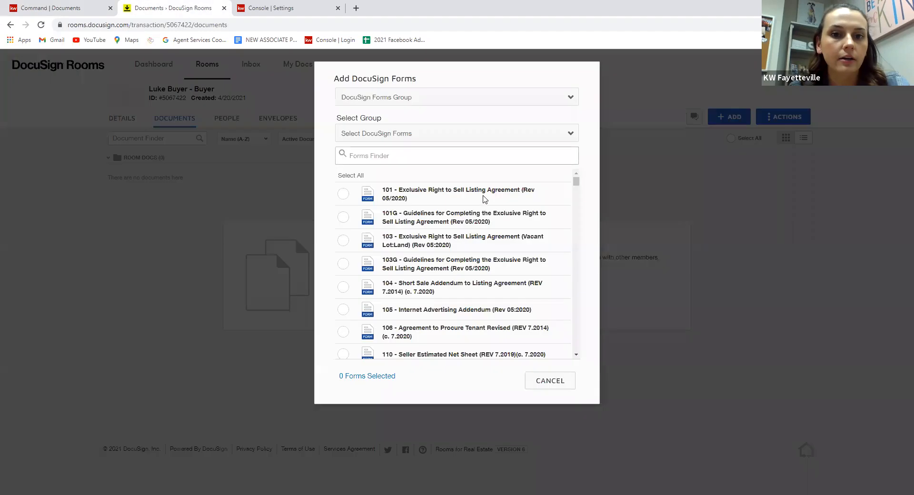
left_click(378, 134)
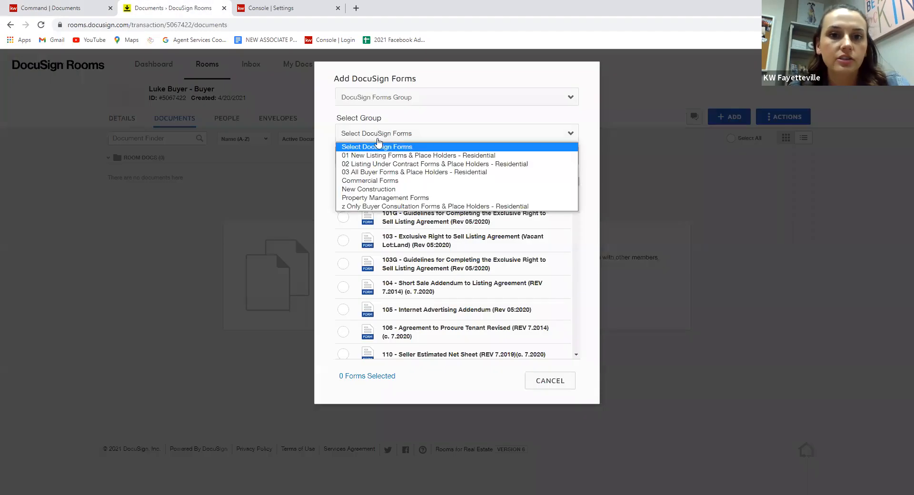
left_click(407, 173)
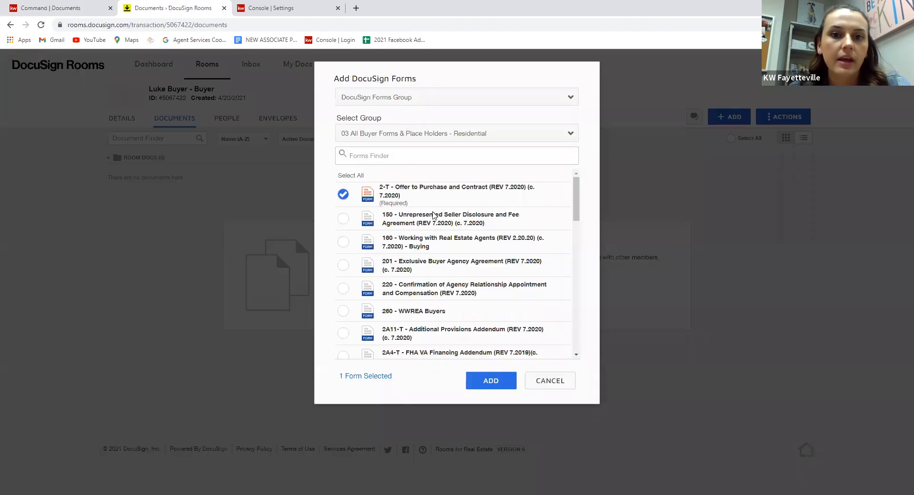
Look through all the forms in the residential buyer group, keeping that group selected.
scroll(456, 291, "down", 10)
scroll(500, 286, "up", 10)
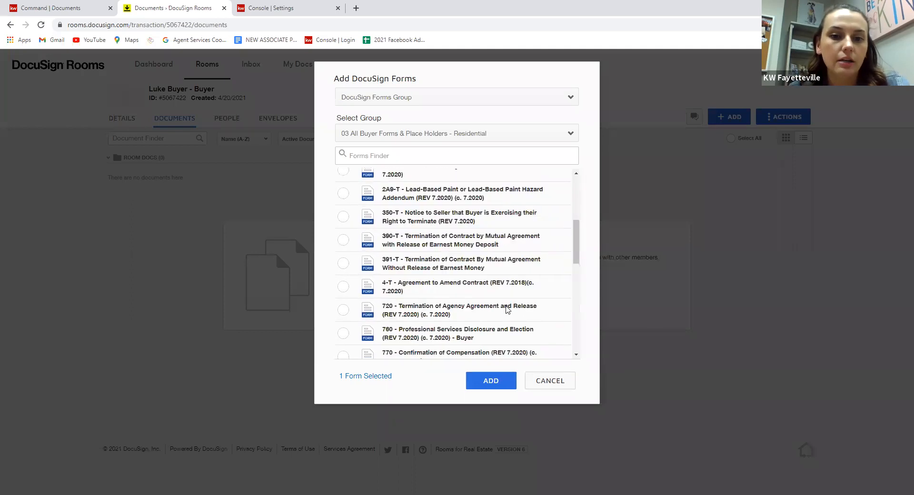
scroll(485, 251, "down", 10)
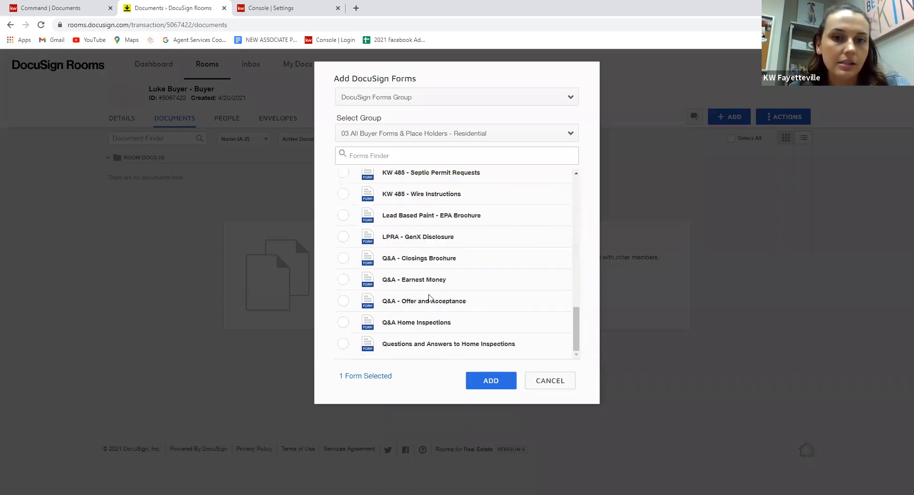
scroll(430, 283, "up", 7)
scroll(430, 283, "up", 3)
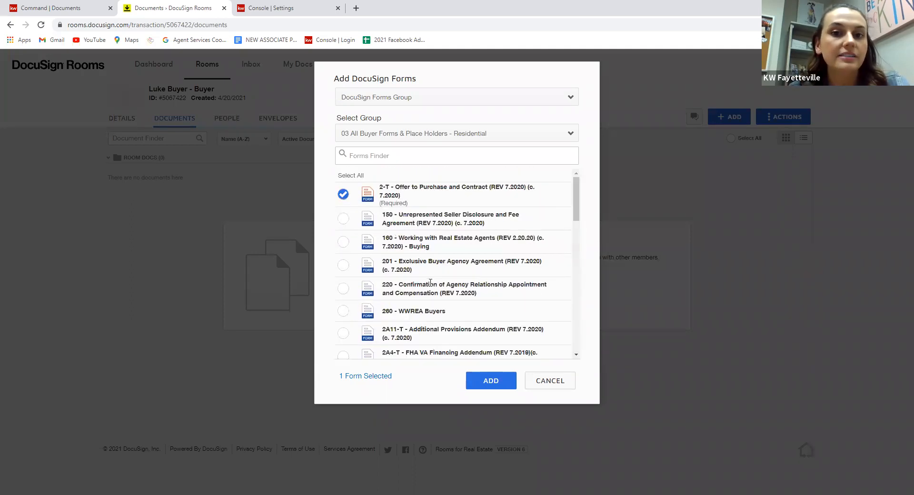
left_click(452, 133)
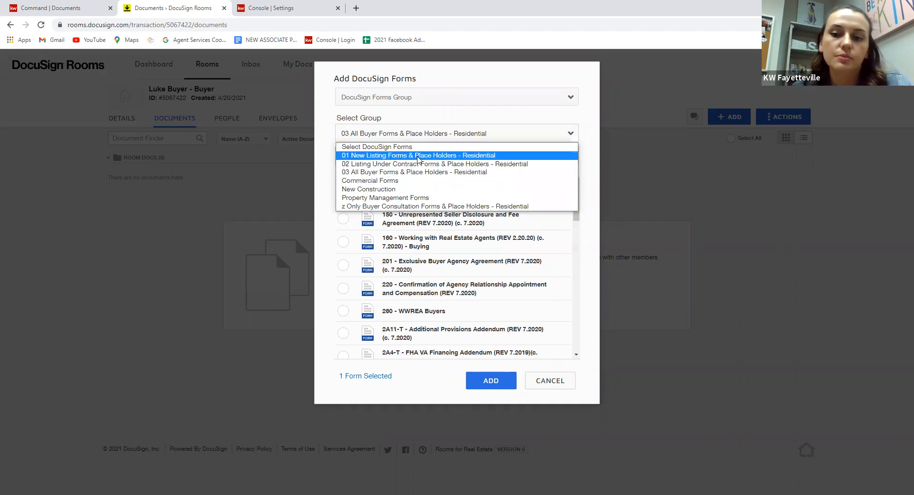
left_click(423, 172)
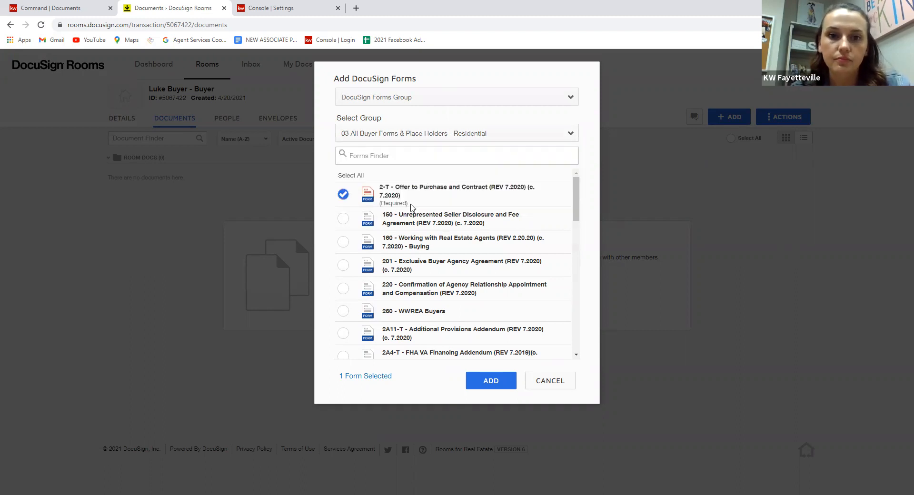
Deselect form 2-T and add forms 160 - Working with Real Estate Agents and 201 - Exclusive Buyer Agency Agreement to the room.
left_click(343, 196)
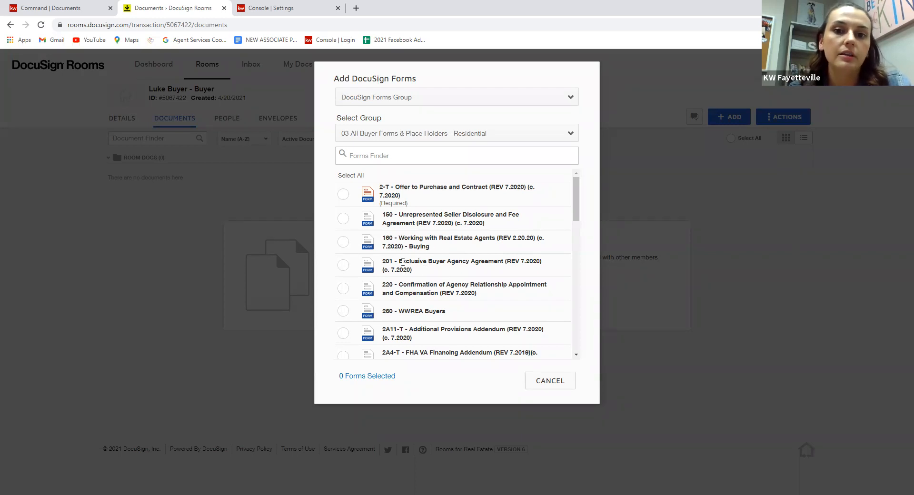
left_click(343, 243)
left_click(343, 266)
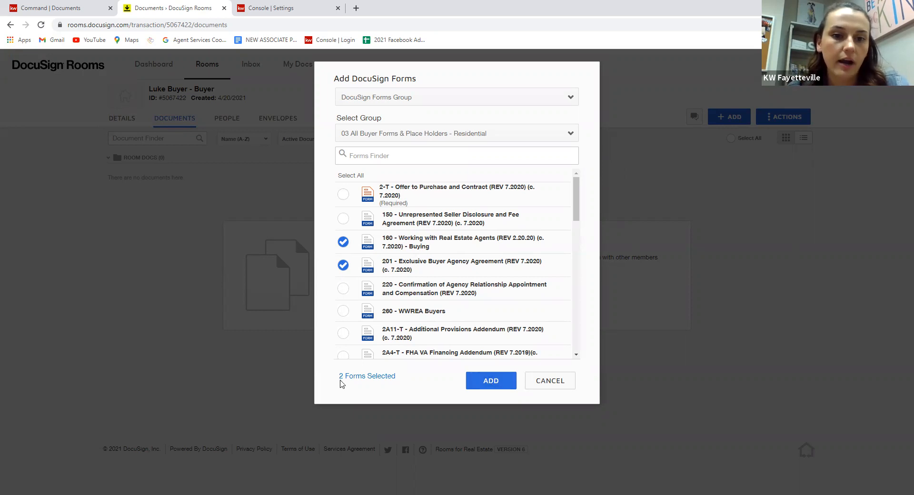
left_click(487, 383)
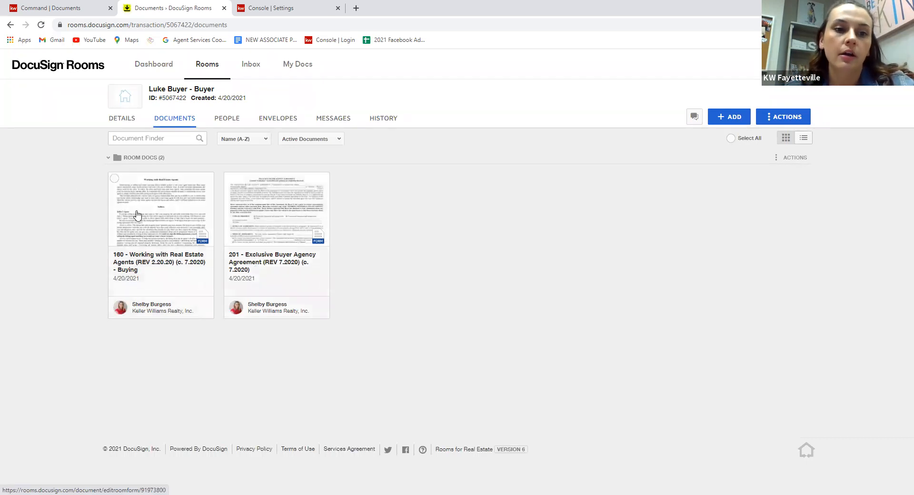
Open form 160, fill in the agent's license number on page 3, and check the acknowledgment fields on page 4.
left_click(169, 222)
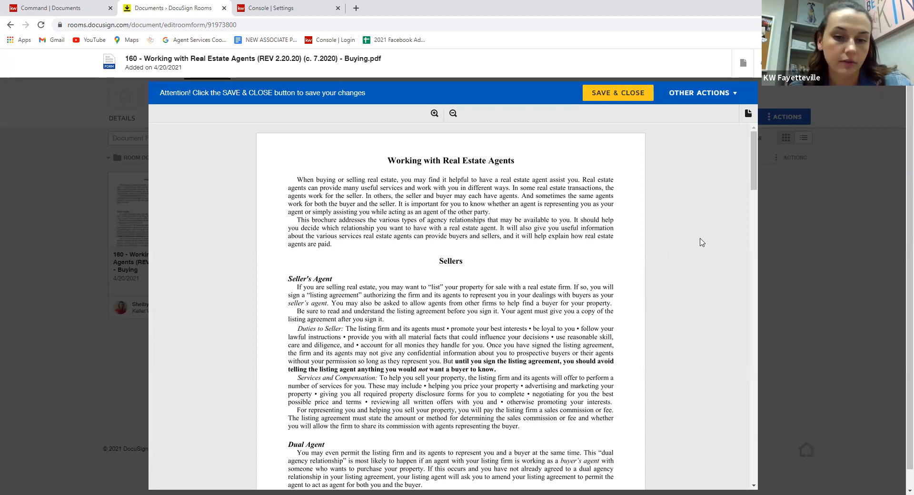
scroll(641, 247, "down", 12)
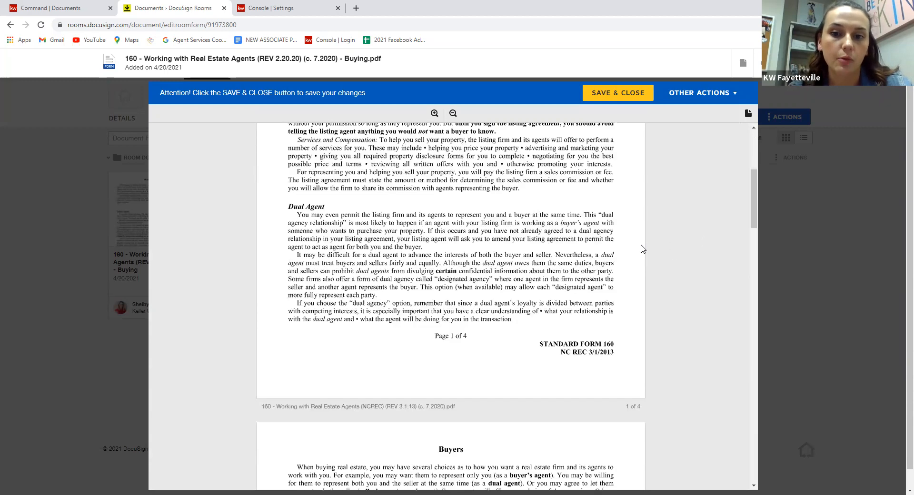
scroll(638, 241, "down", 10)
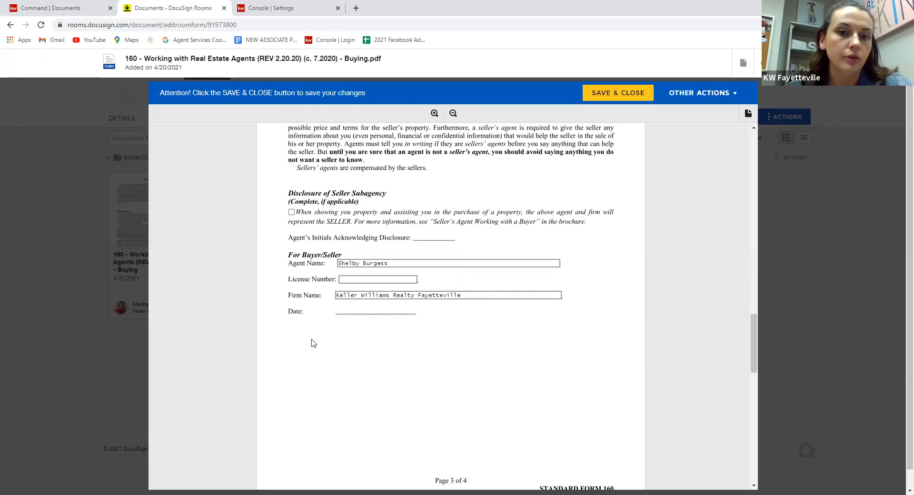
left_click(346, 280)
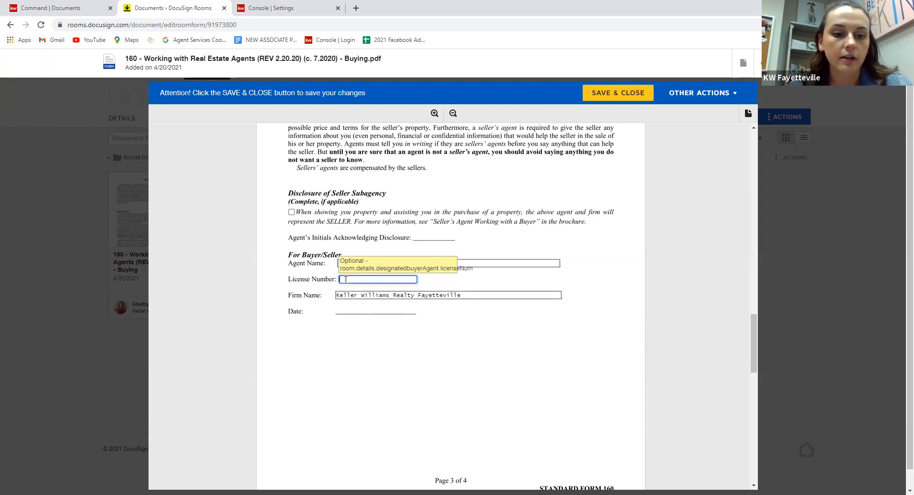
type("123450")
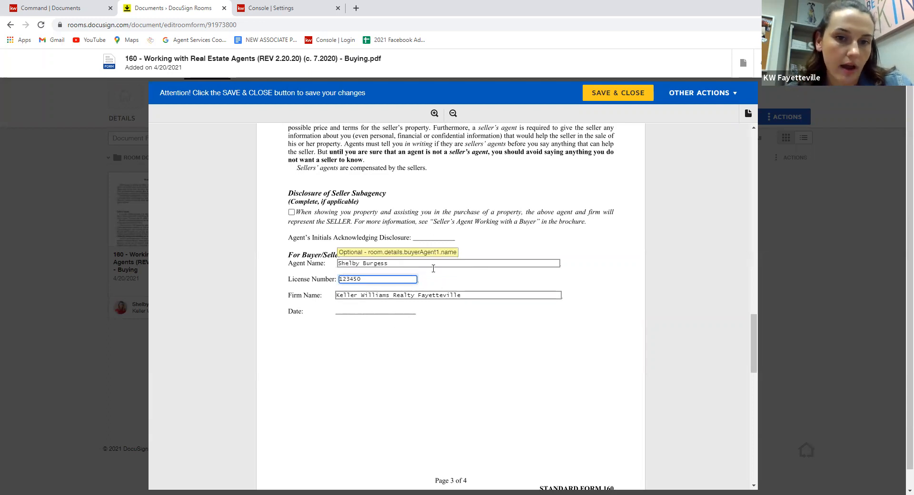
scroll(438, 265, "down", 4)
scroll(438, 265, "down", 5)
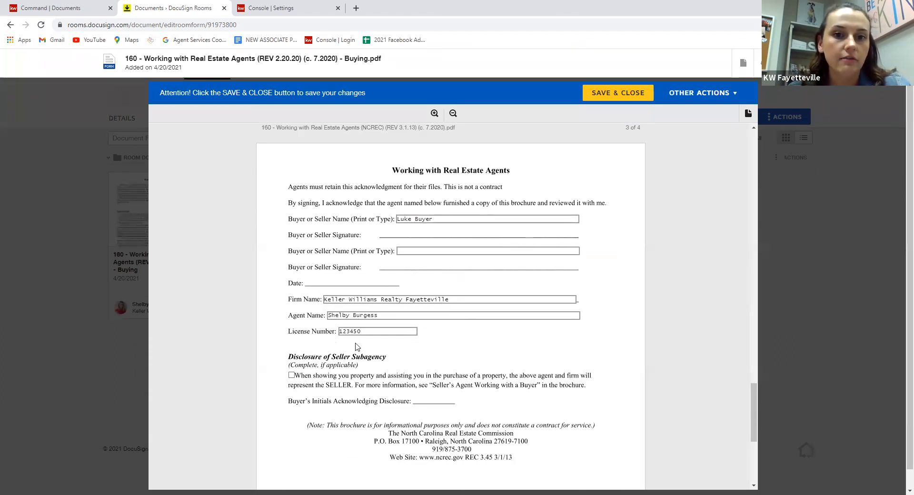
Save and close form 160 after reaching the end of its last page.
scroll(367, 374, "down", 5)
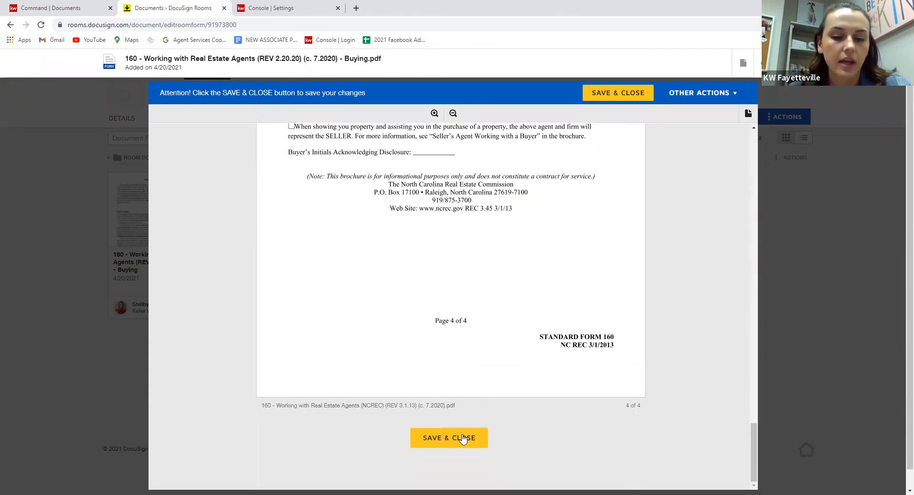
left_click(436, 443)
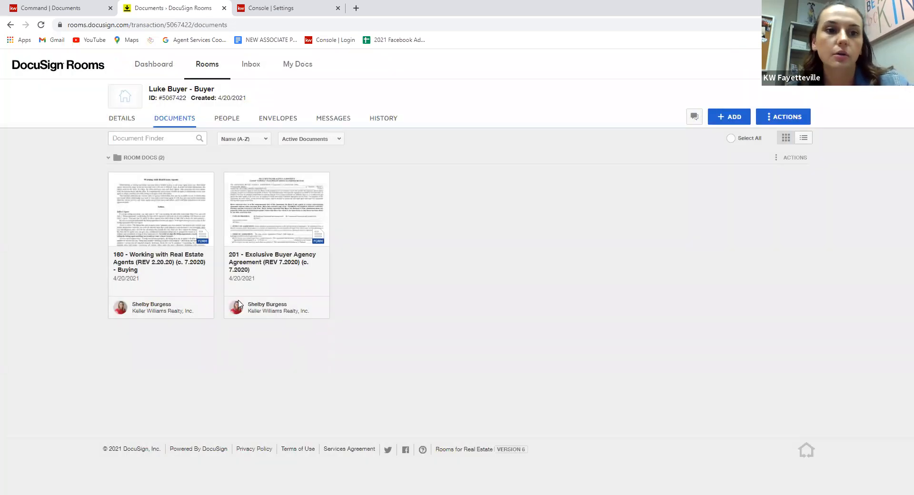
Open form 201 - Exclusive Buyer Agency Agreement, look through its prefilled fields up to page 6, and save and close it.
left_click(259, 222)
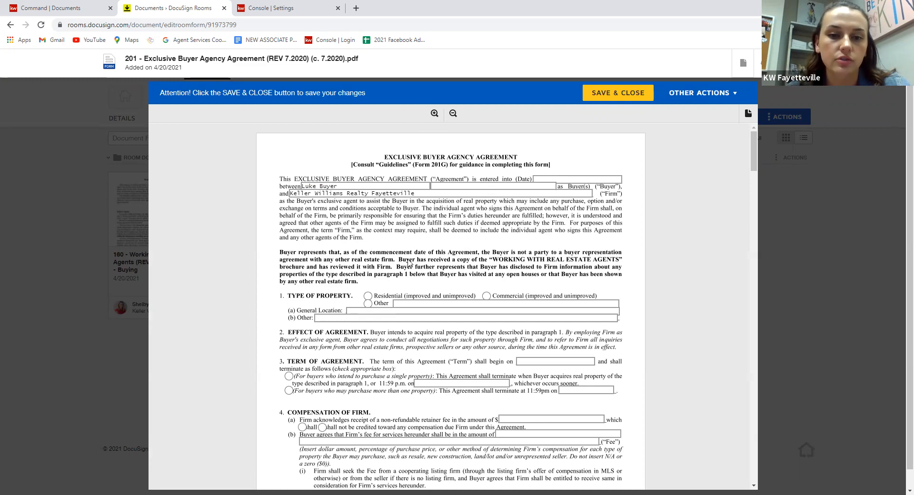
scroll(395, 286, "down", 5)
scroll(393, 290, "down", 10)
scroll(521, 321, "down", 20)
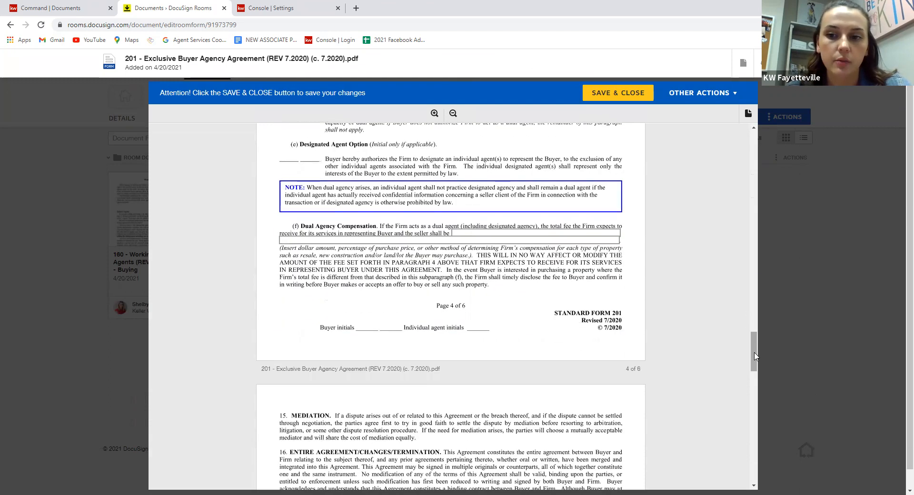
scroll(709, 381, "down", 15)
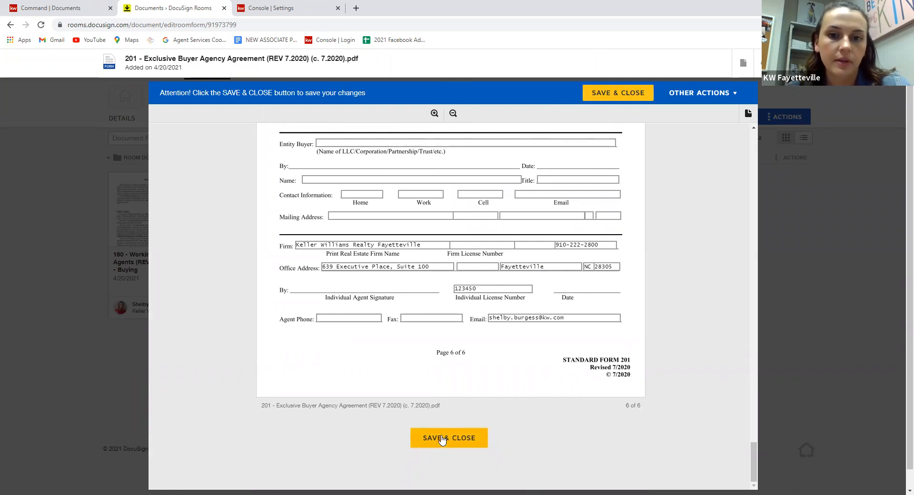
scroll(443, 343, "up", 5)
scroll(512, 184, "down", 5)
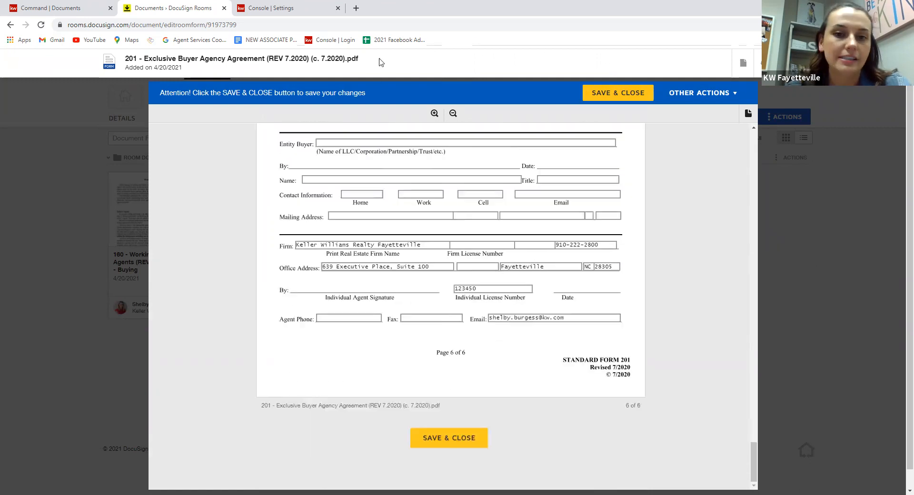
scroll(433, 211, "down", 1)
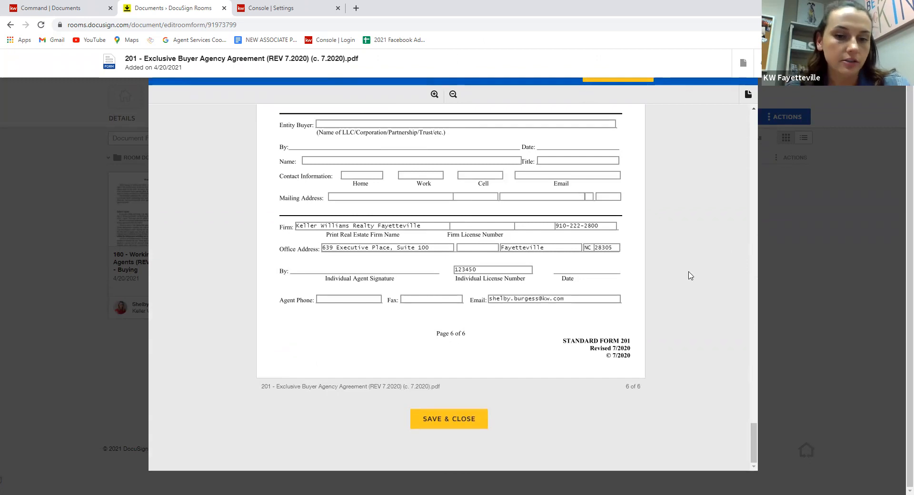
left_click(432, 420)
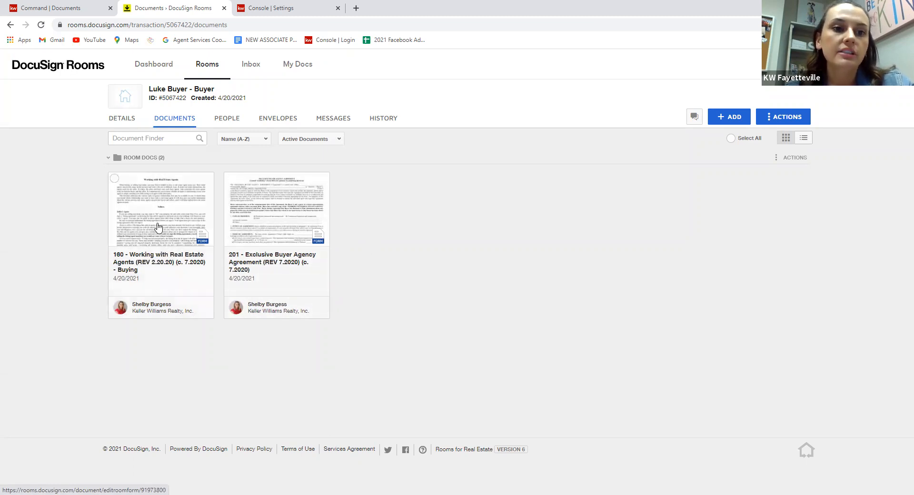
Create an envelope from forms 160 and 201 in the room and name it WWREA/BAA.
left_click(115, 180)
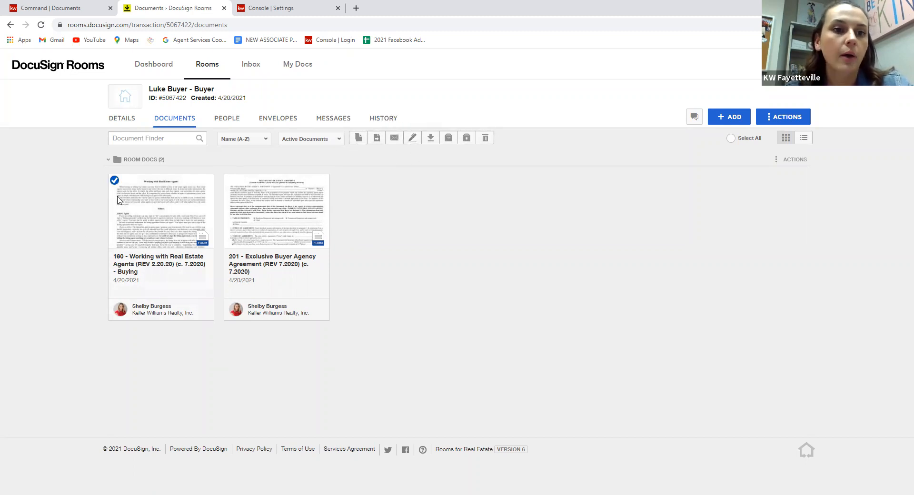
left_click(230, 181)
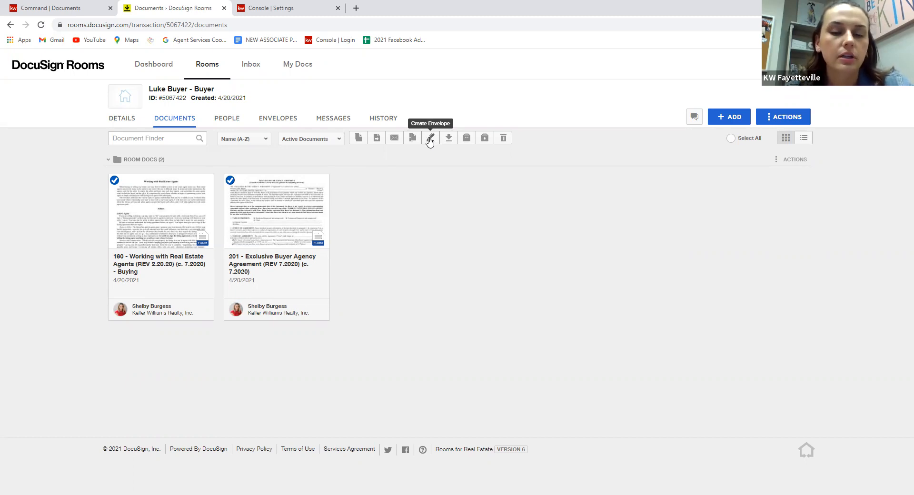
left_click(430, 138)
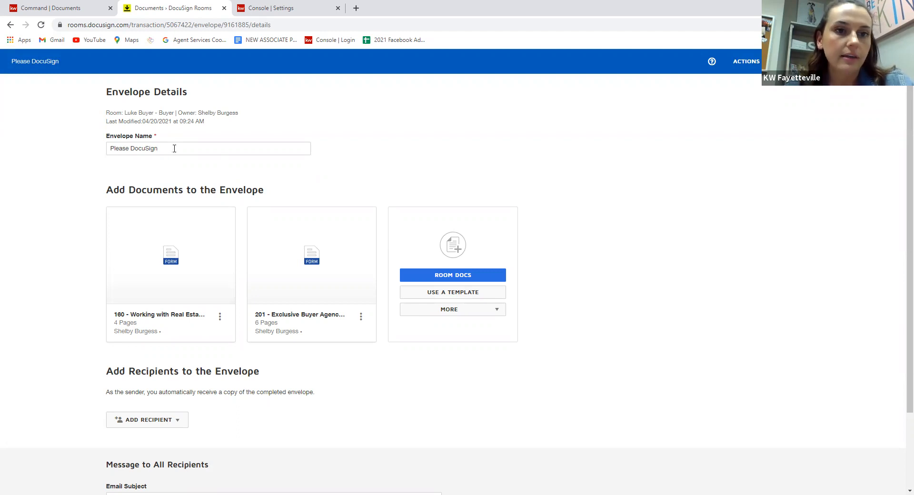
left_click_drag(174, 148, 40, 149)
type("WW")
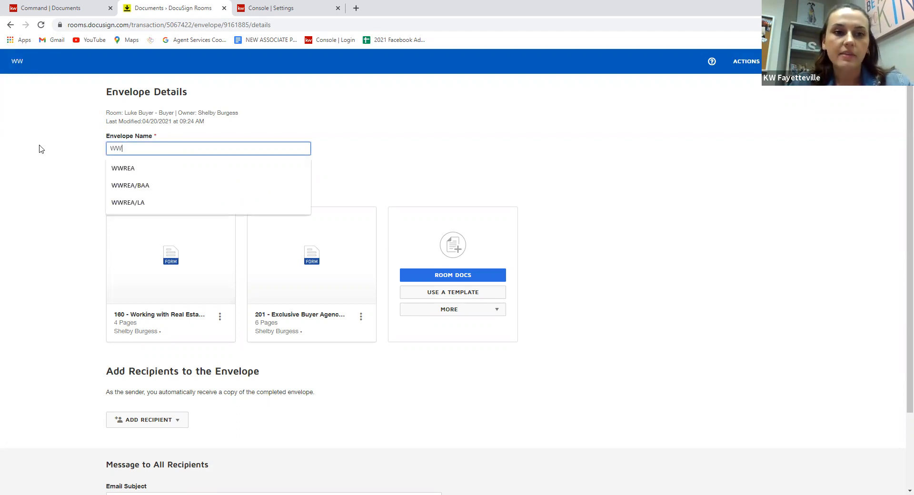
type("REA/BAA")
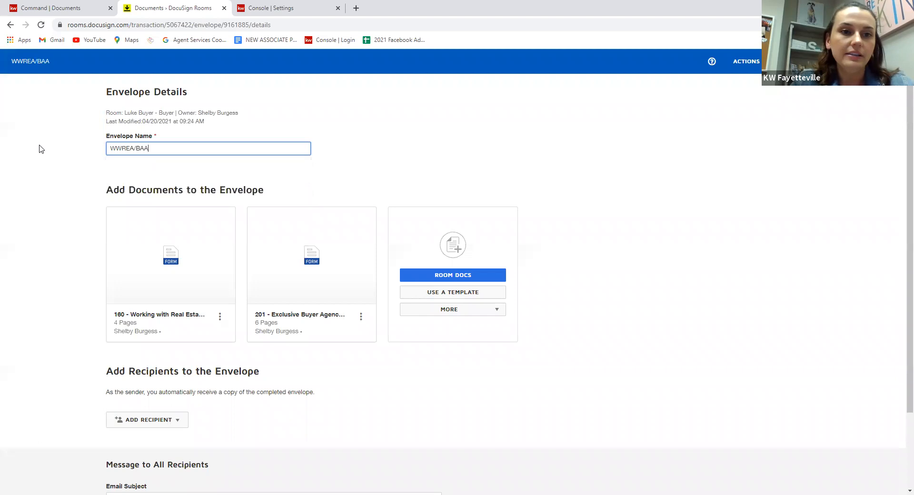
left_click(68, 266)
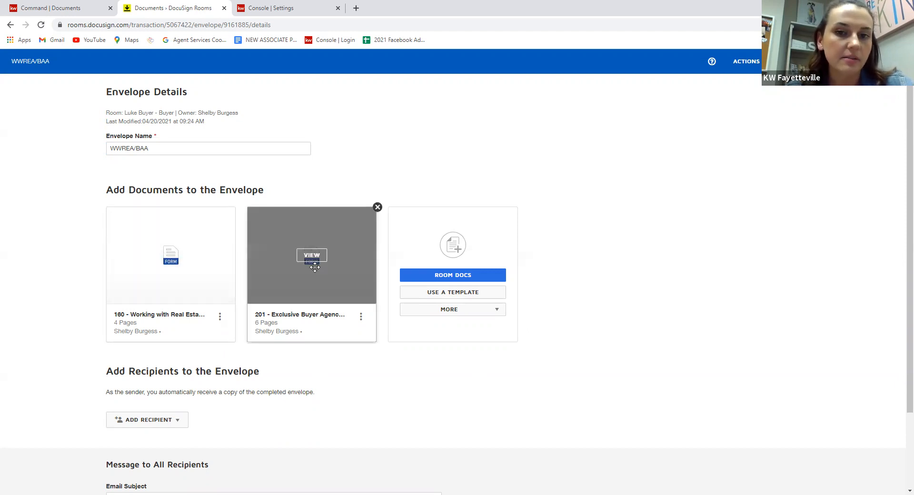
View the room documents that can be added to the envelope and close the list without adding any.
left_click(445, 279)
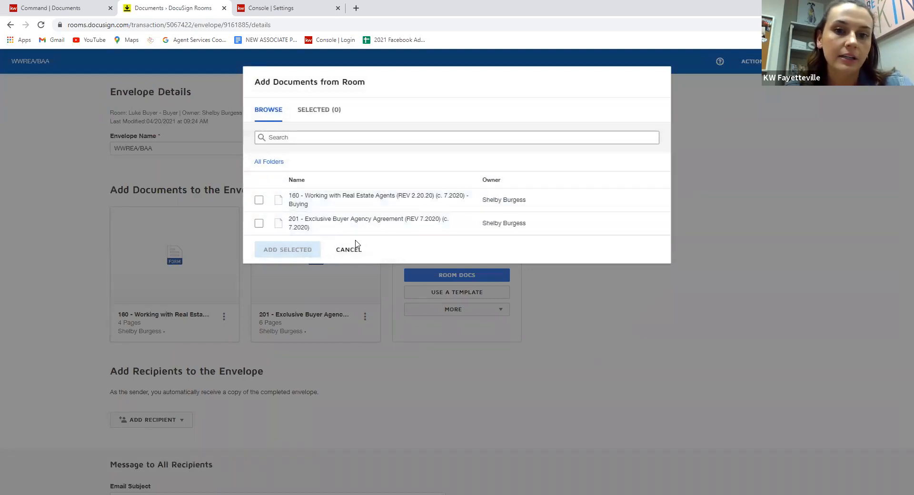
left_click(348, 255)
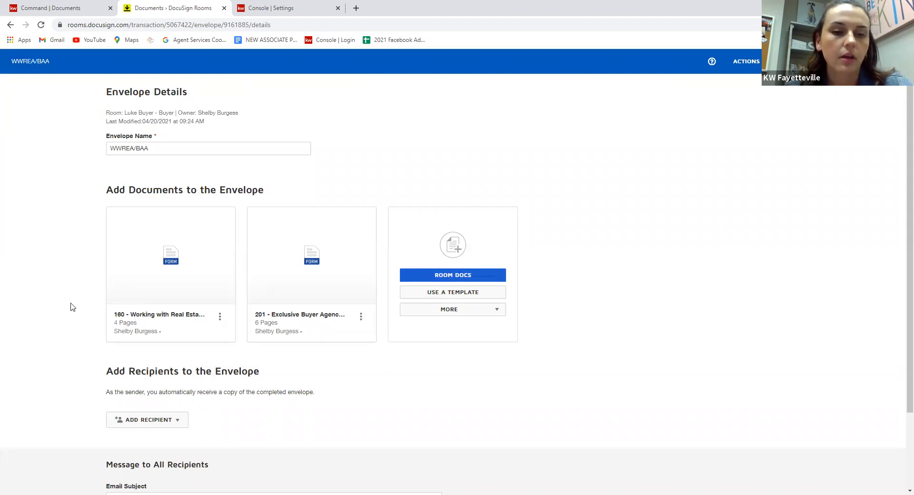
Add the pre-tagged roles Buyer One and Buyer Agent as envelope recipients, assigning the buyer contact and the agent's own contact.
scroll(72, 307, "down", 2)
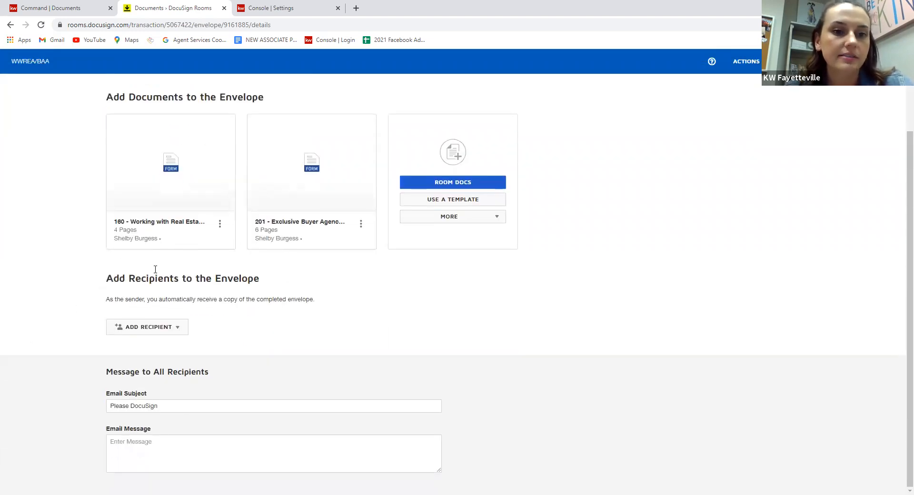
left_click(174, 330)
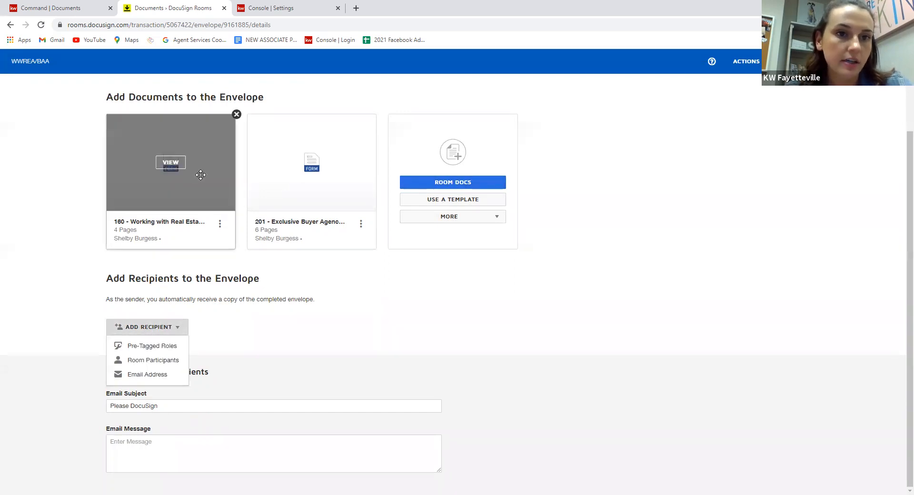
left_click(137, 351)
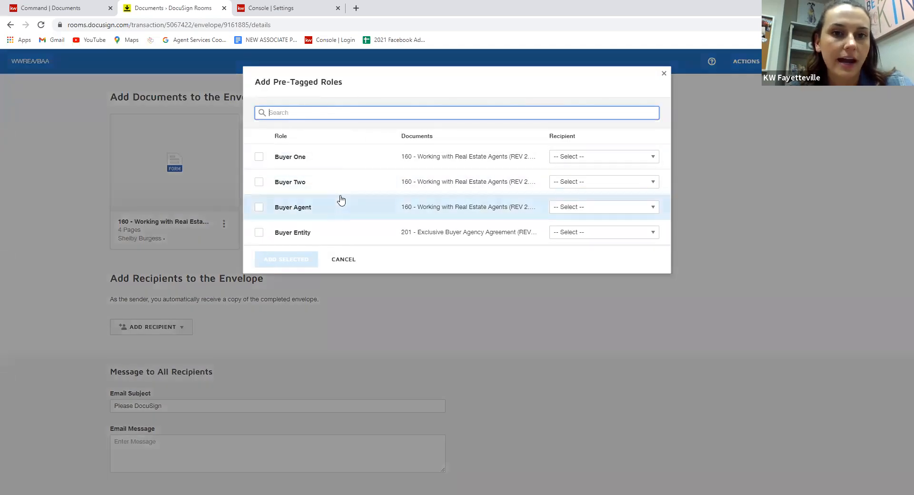
left_click(609, 157)
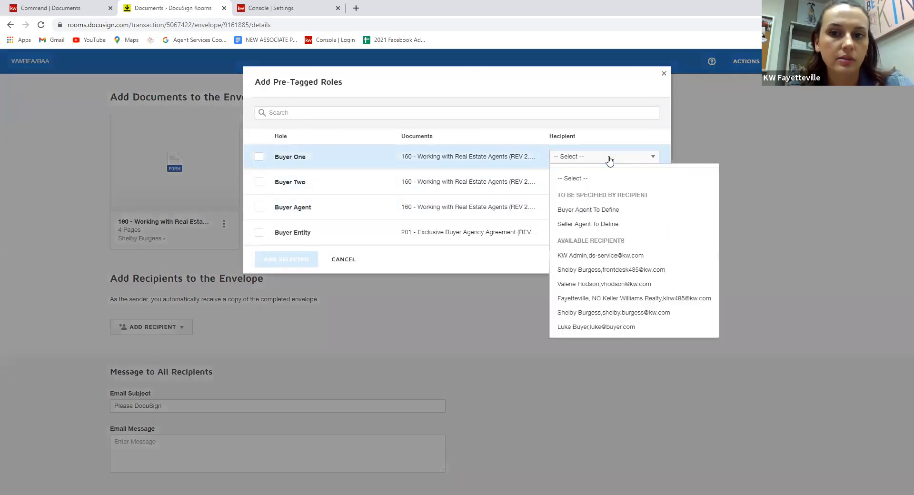
left_click(605, 326)
left_click(580, 209)
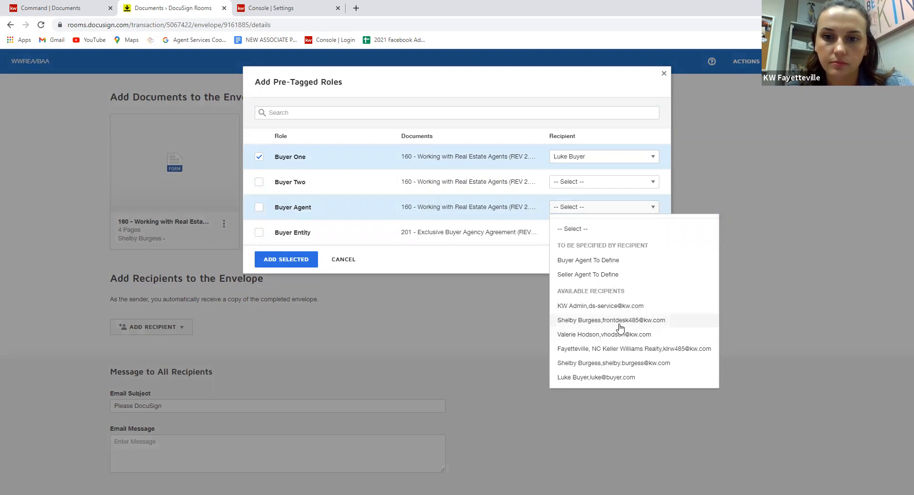
left_click(628, 364)
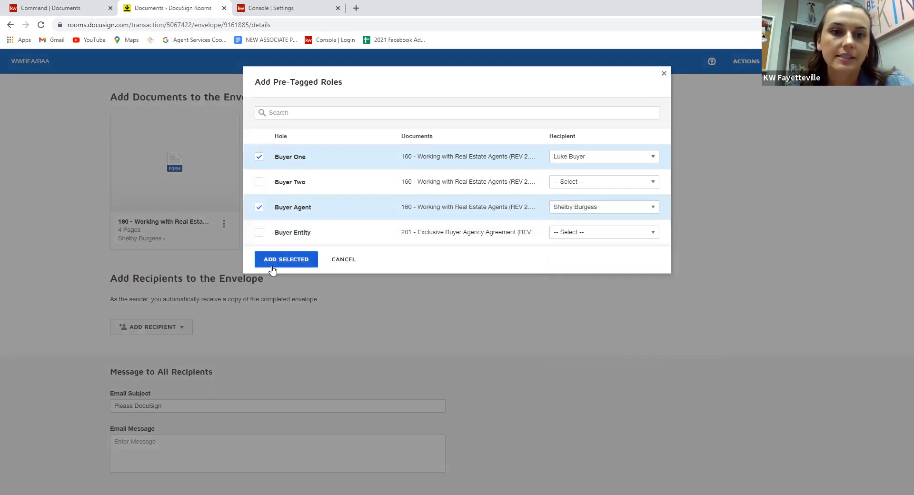
left_click(299, 261)
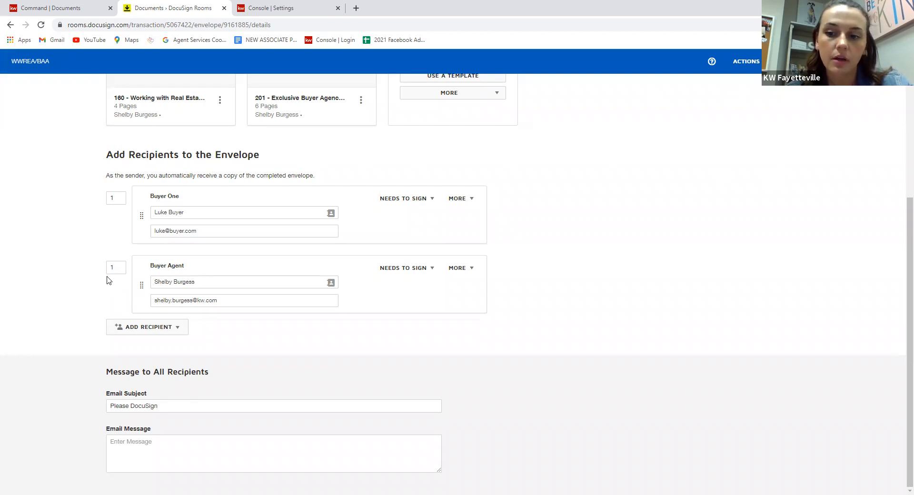
Set the Buyer One recipient's signing order to 2 and continue to the field placement view of the envelope.
double_click(111, 195)
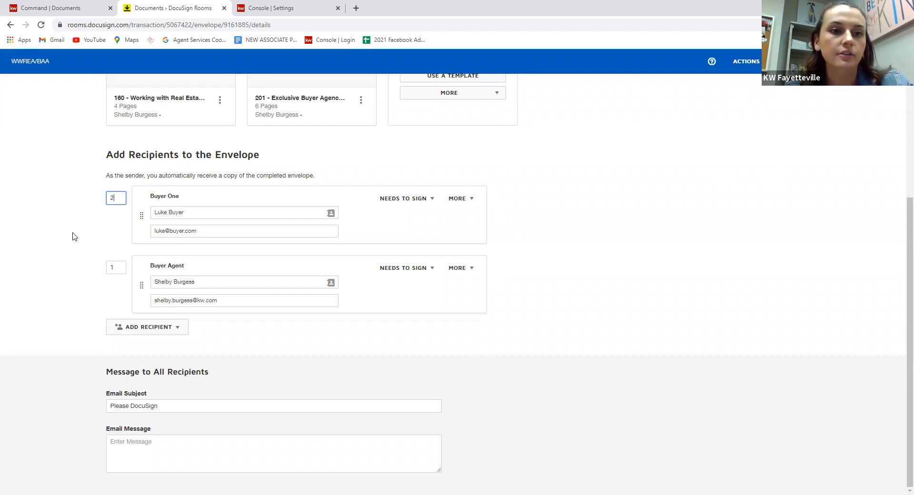
left_click(52, 216)
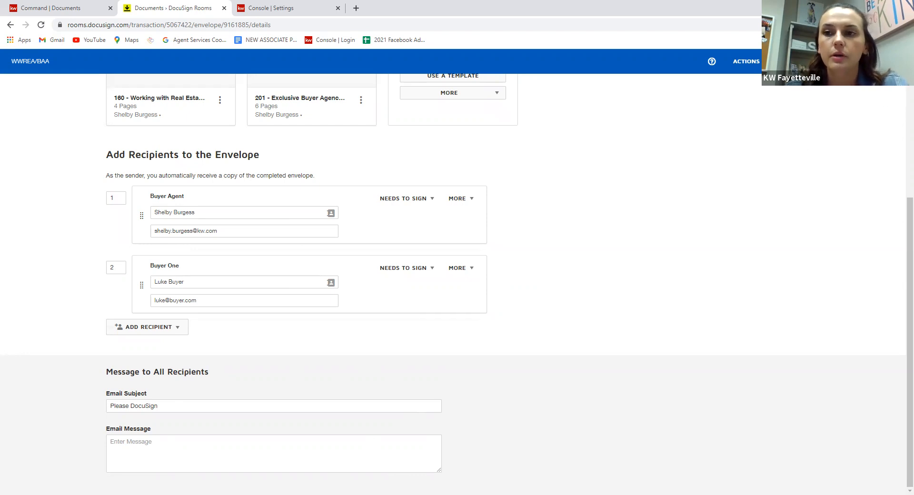
left_click(880, 61)
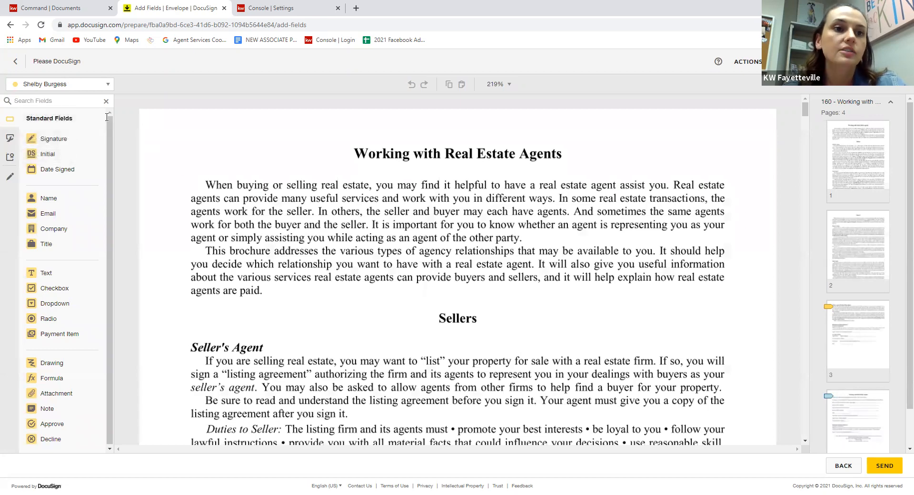
Look through form 160 to examine the agent's Initial and Date Signed fields placed on page 3.
scroll(357, 226, "down", 15)
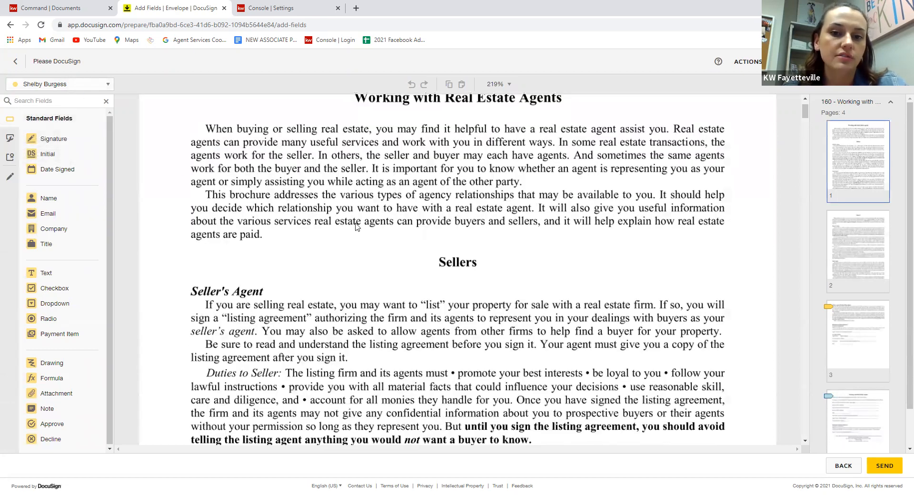
scroll(365, 228, "down", 20)
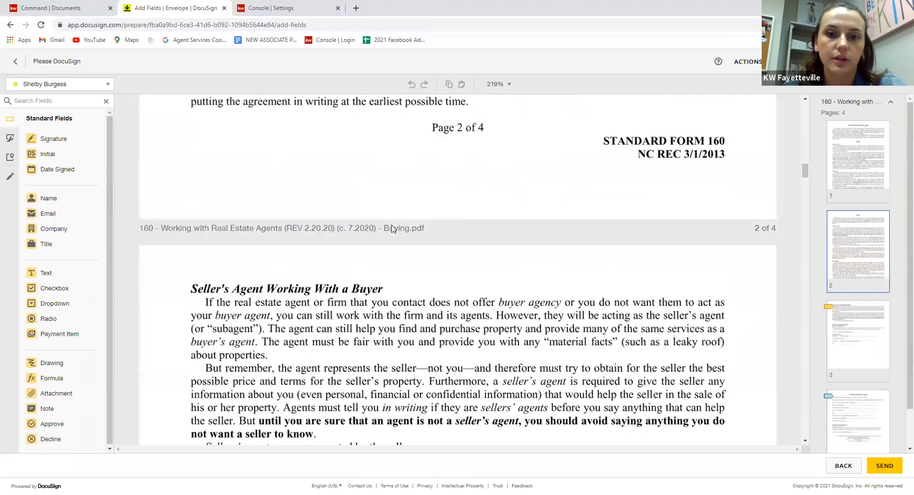
scroll(495, 237, "down", 1)
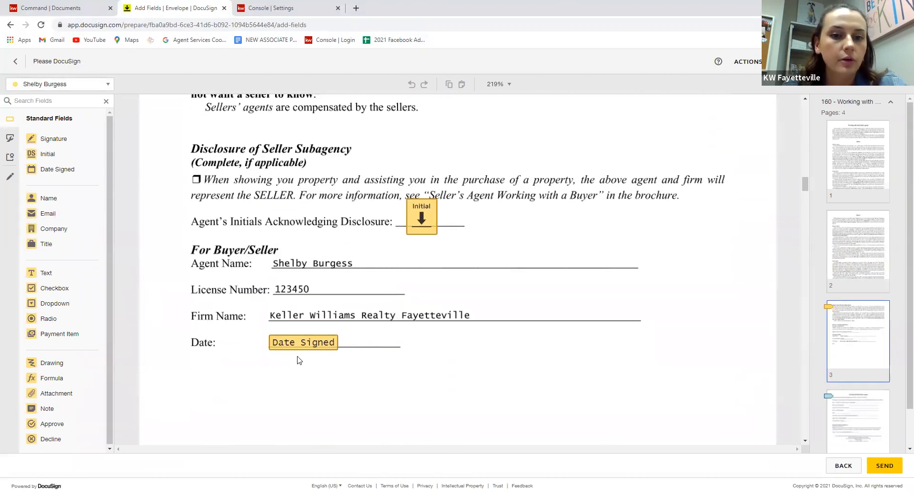
scroll(438, 271, "down", 5)
scroll(439, 272, "down", 10)
scroll(448, 247, "up", 10)
scroll(469, 244, "up", 5)
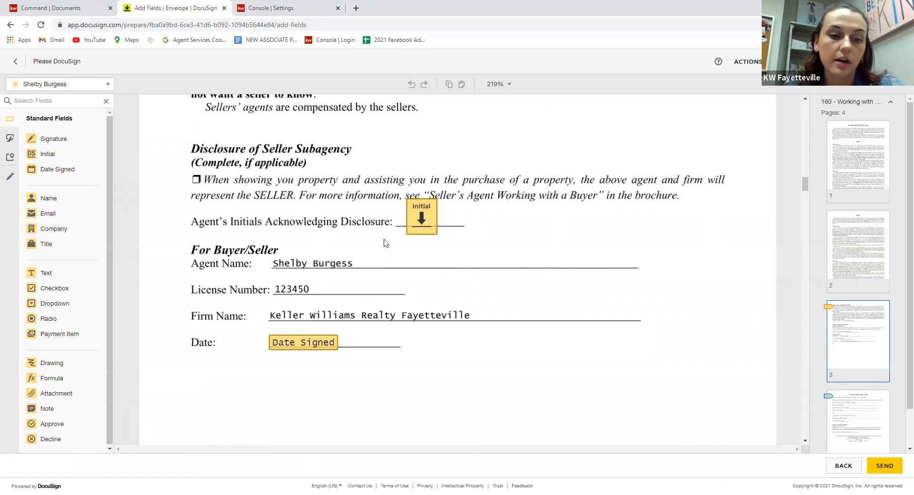
Check the list of recipients to whom fields can be assigned, keeping the buyer's agent selected.
left_click(59, 85)
left_click(48, 116)
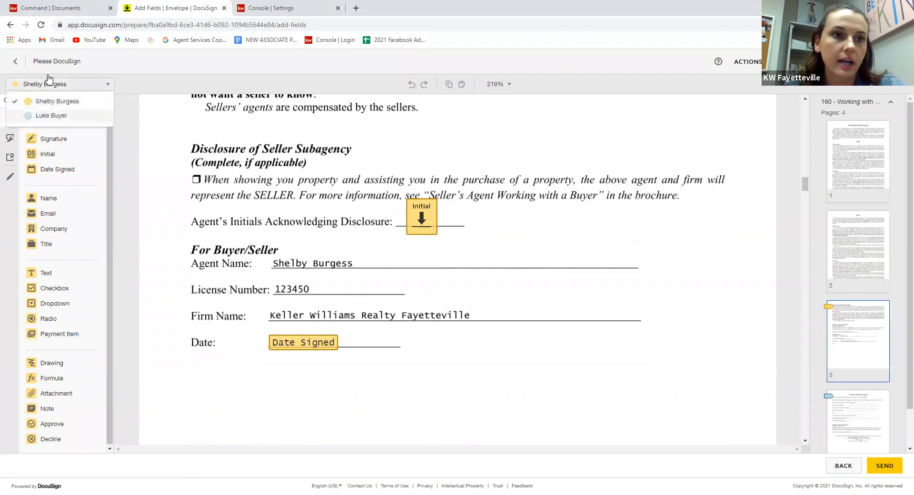
left_click(49, 85)
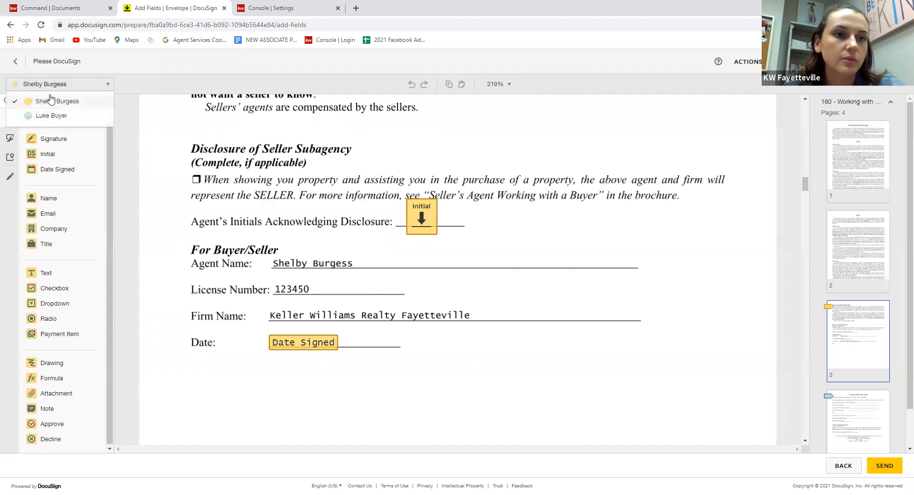
left_click(47, 97)
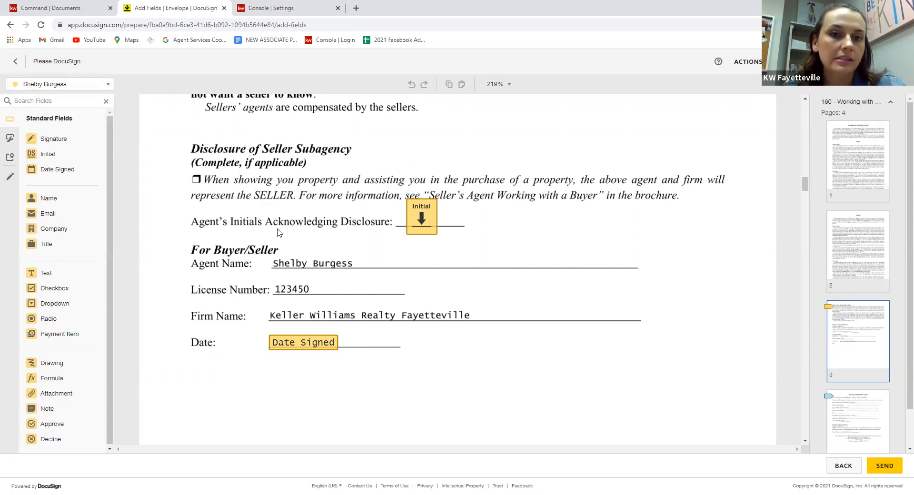
Look through page 4 of form 160 to examine the buyer's signature, Date Signed and Initial fields.
scroll(349, 204, "down", 15)
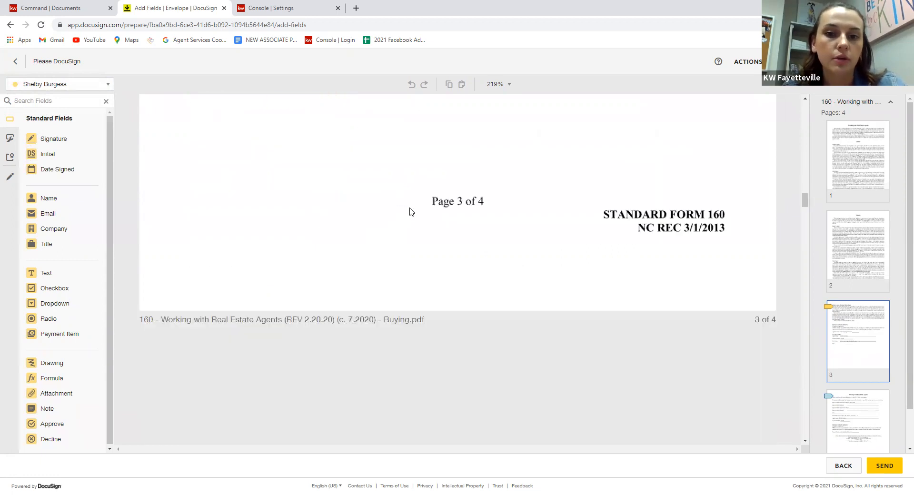
scroll(413, 210, "down", 3)
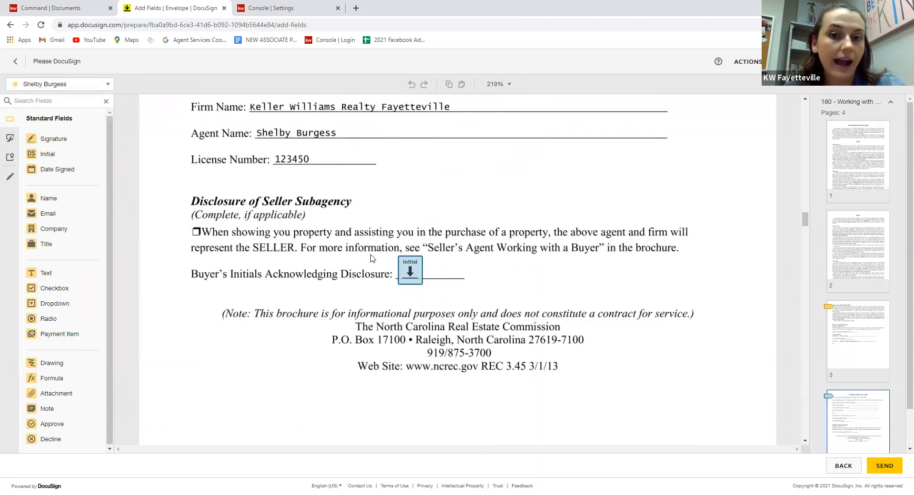
scroll(435, 274, "up", 5)
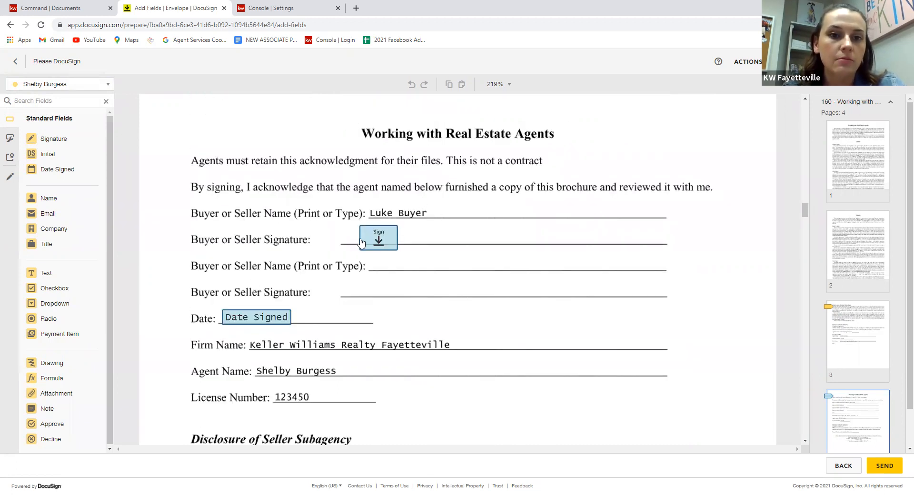
scroll(399, 291, "up", 1)
scroll(402, 290, "down", 1)
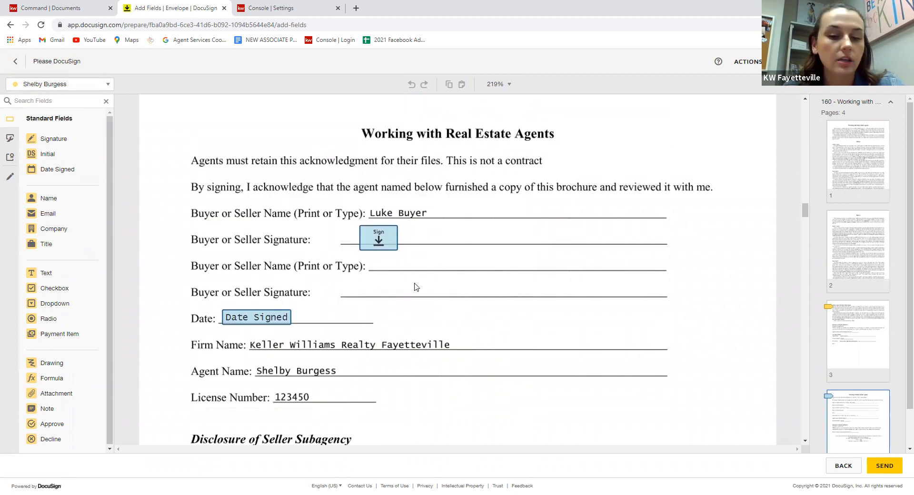
scroll(428, 305, "down", 3)
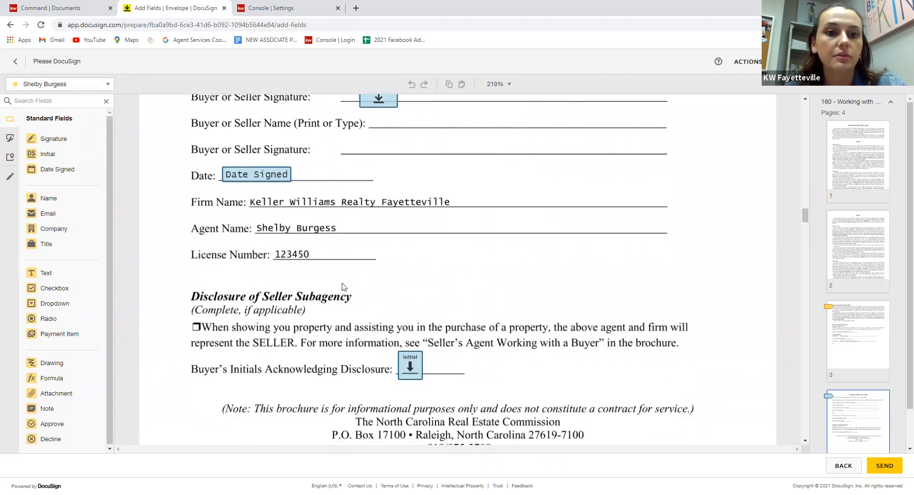
Look through page 1 of form 201, Exclusive Buyer Agency Agreement, to examine the buyer and agent initial fields in its footer.
scroll(418, 245, "down", 12)
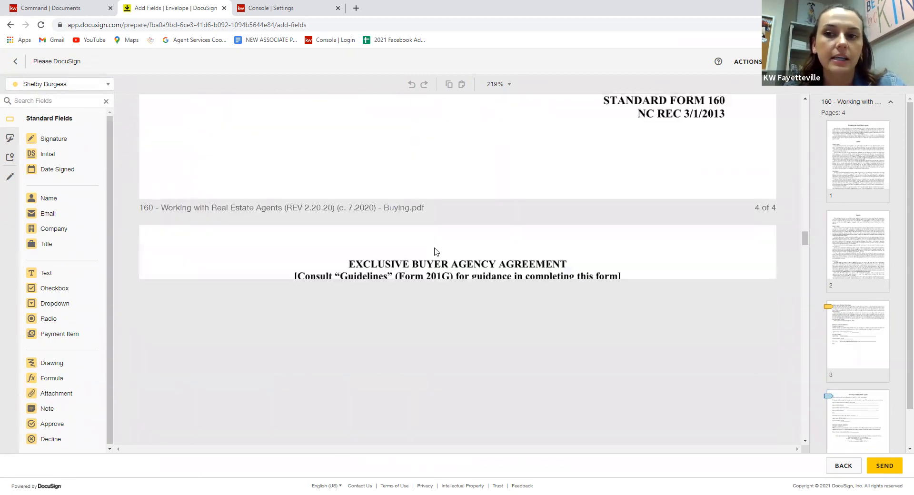
scroll(434, 247, "down", 5)
scroll(465, 217, "up", 6)
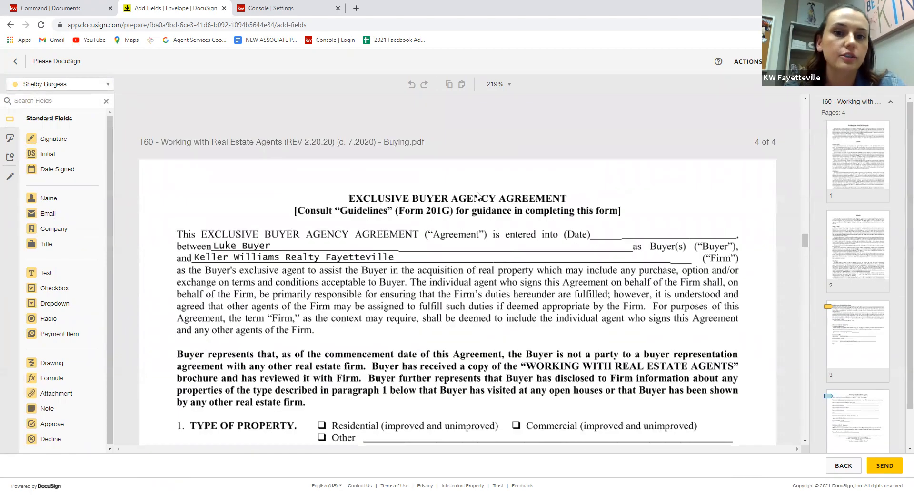
scroll(518, 237, "down", 7)
scroll(519, 237, "down", 9)
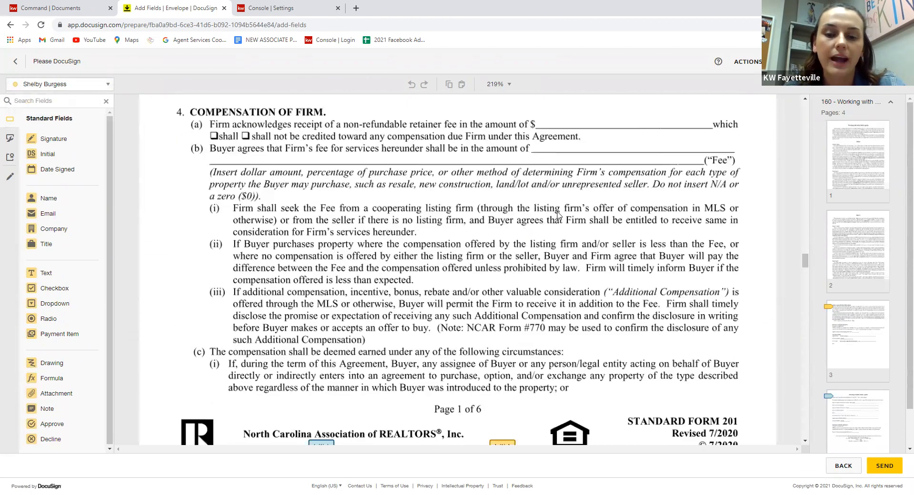
scroll(492, 259, "down", 5)
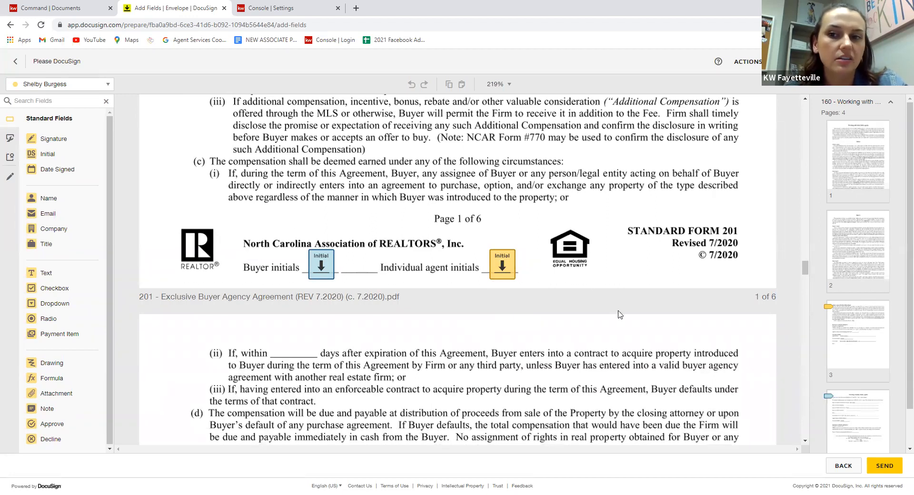
scroll(805, 206, "up", 1)
scroll(806, 206, "up", 5)
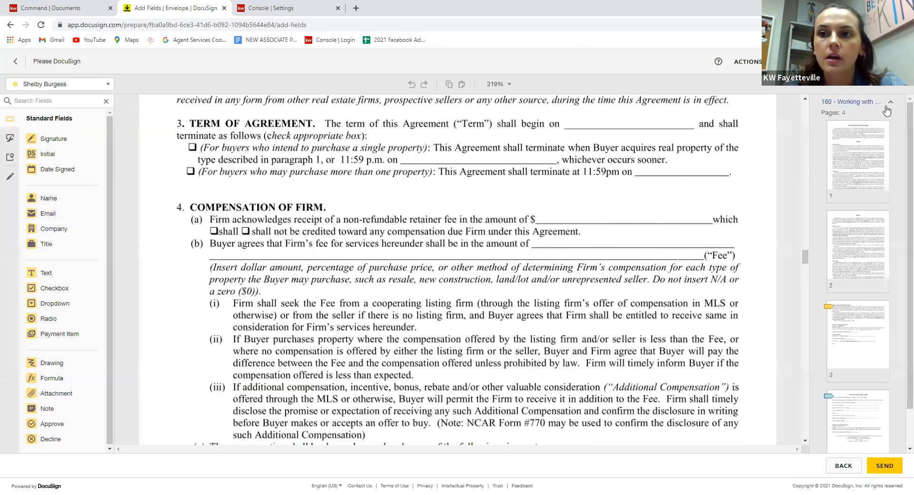
Show the page thumbnails of form 201 and examine the Authorization and Designated Agent Option initial fields on page 4.
left_click(886, 110)
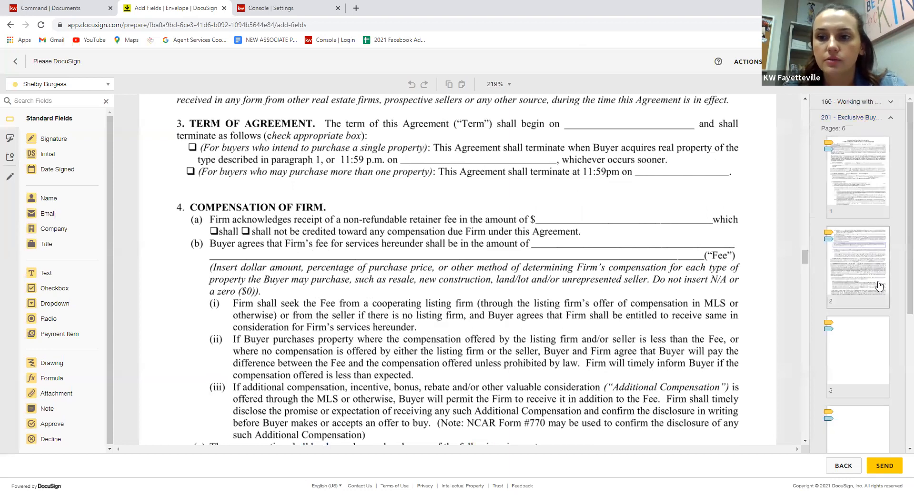
left_click(848, 163)
scroll(477, 288, "down", 15)
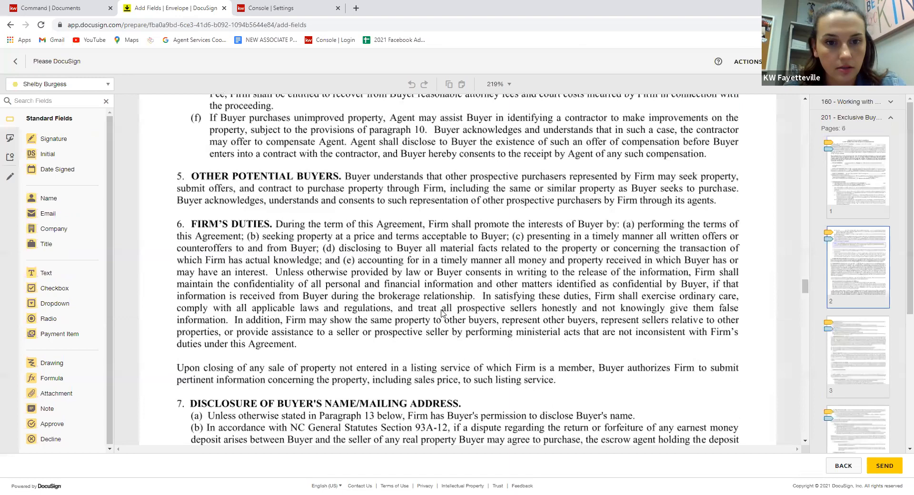
scroll(442, 312, "down", 20)
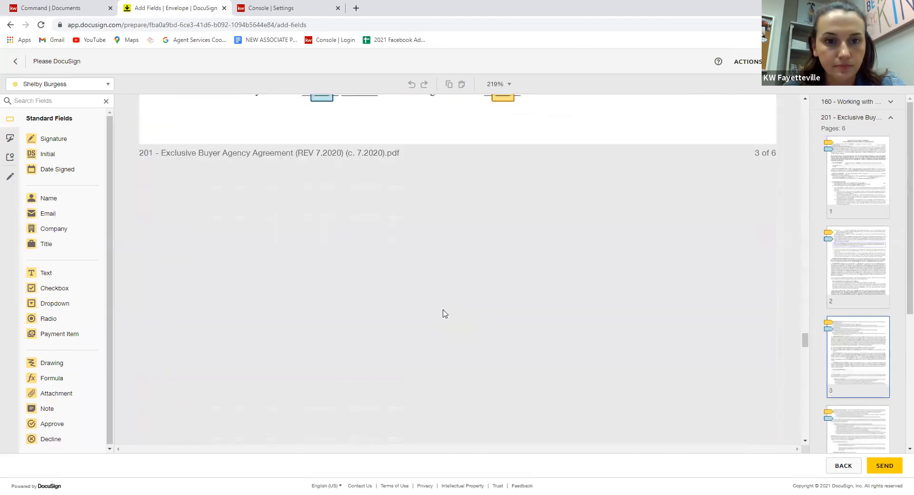
scroll(443, 313, "down", 10)
scroll(181, 344, "up", 8)
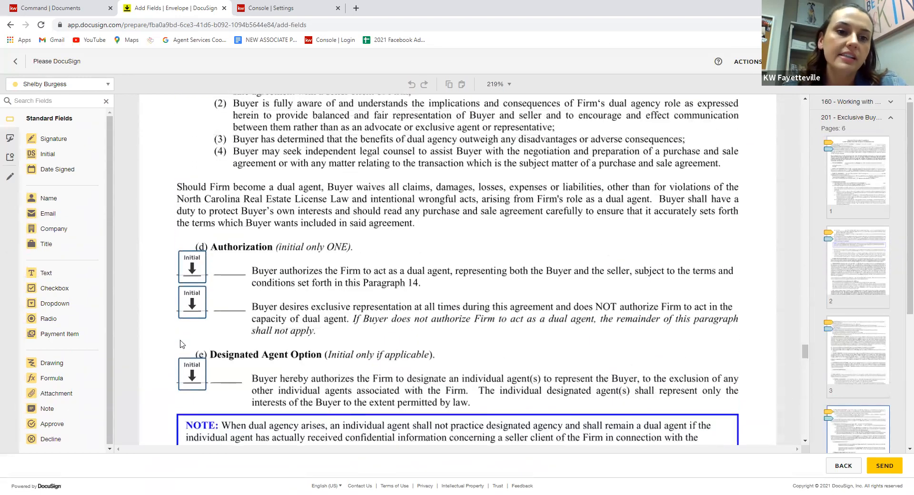
scroll(343, 174, "down", 1)
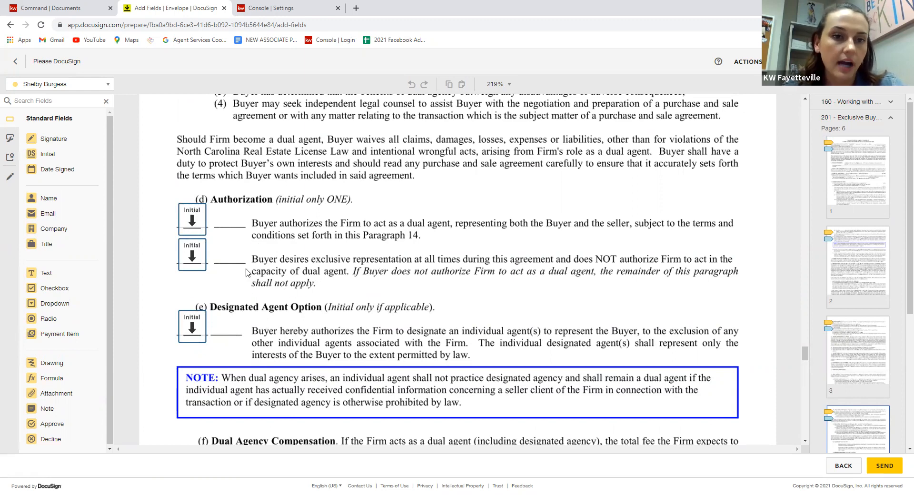
Compare the footer initial fields on pages 3 and 4 of form 201 with the optional initials in paragraph 14.
scroll(246, 273, "up", 15)
scroll(293, 197, "down", 5)
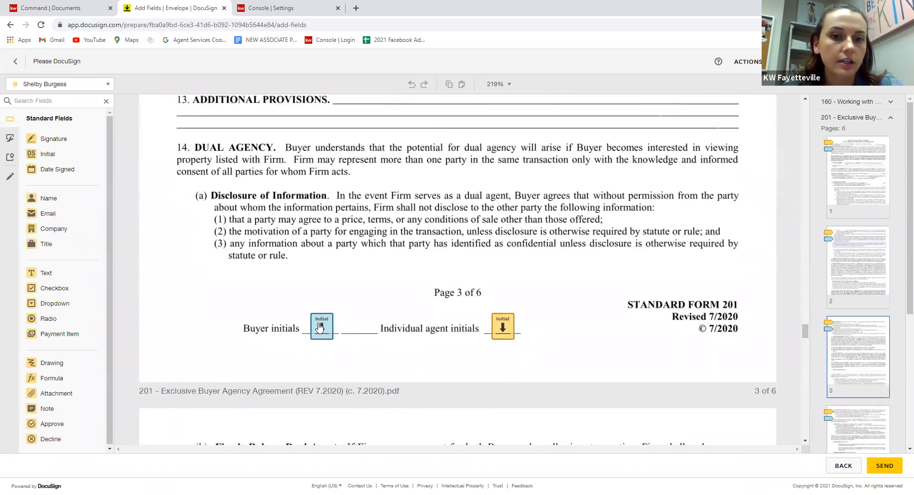
scroll(319, 327, "down", 20)
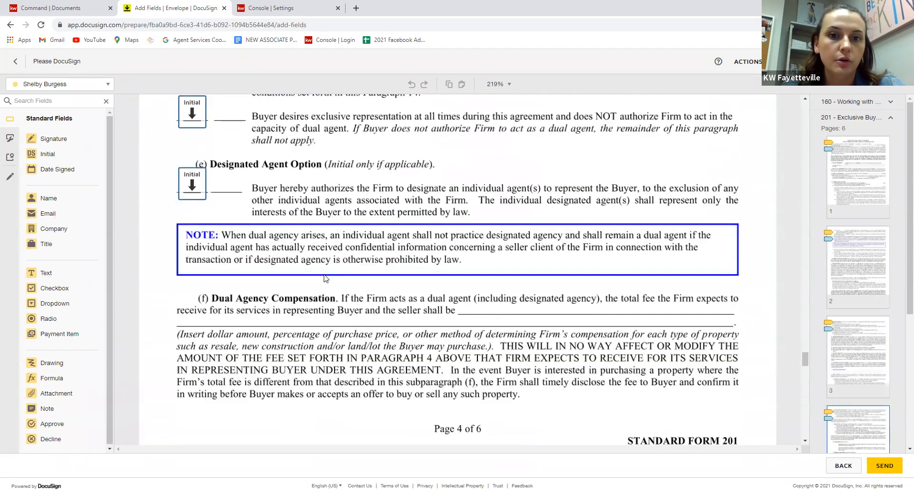
scroll(325, 279, "down", 4)
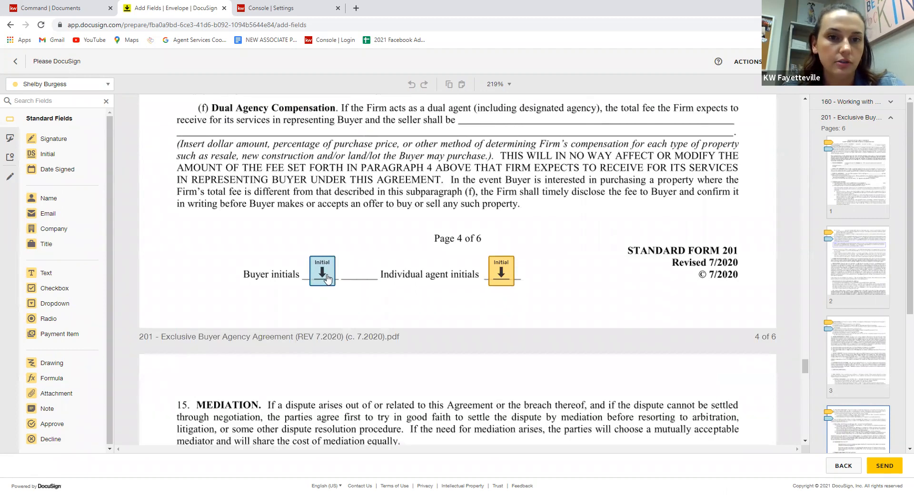
scroll(314, 271, "up", 5)
scroll(295, 238, "up", 10)
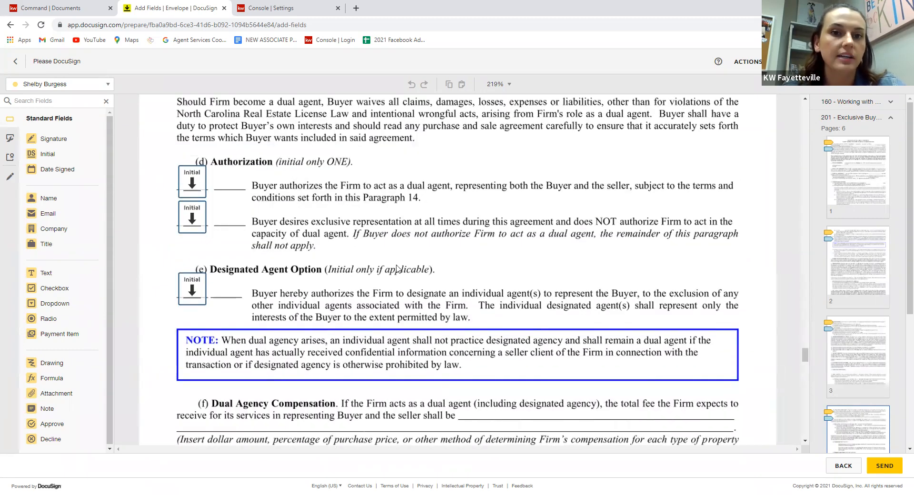
scroll(406, 297, "down", 3)
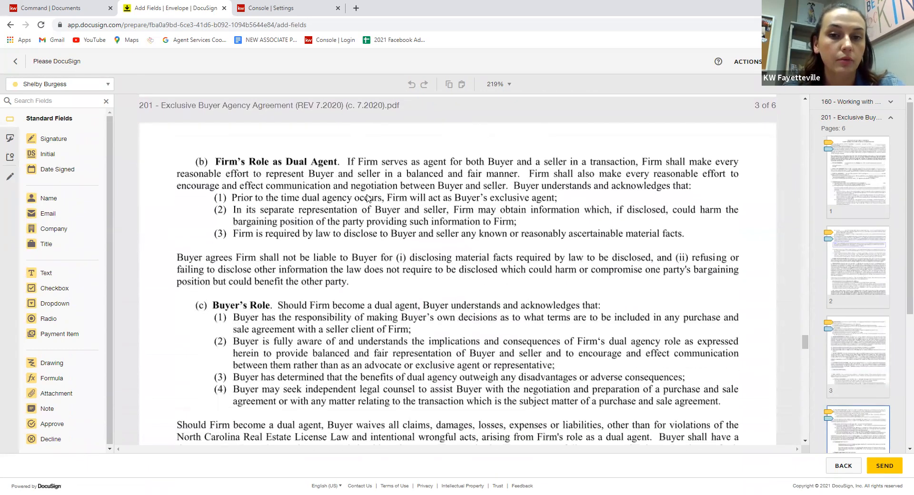
In paragraph 14, delete the exclusive representation and Designated Agent Option initial fields, and make the dual agent authorization initial required.
scroll(394, 206, "down", 7)
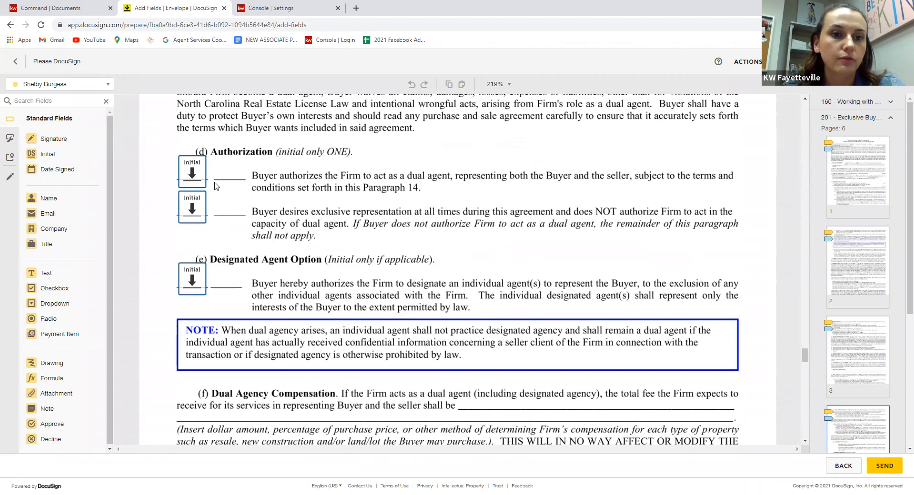
left_click(194, 215)
key("Delete")
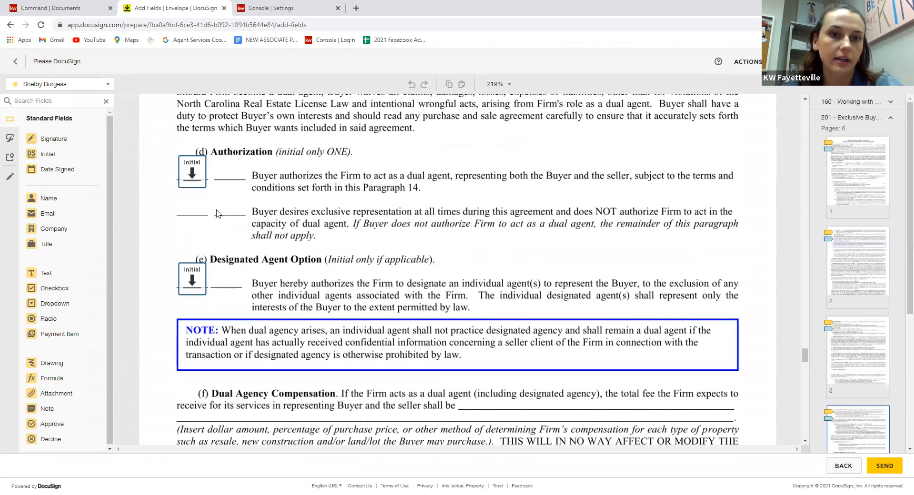
left_click(191, 176)
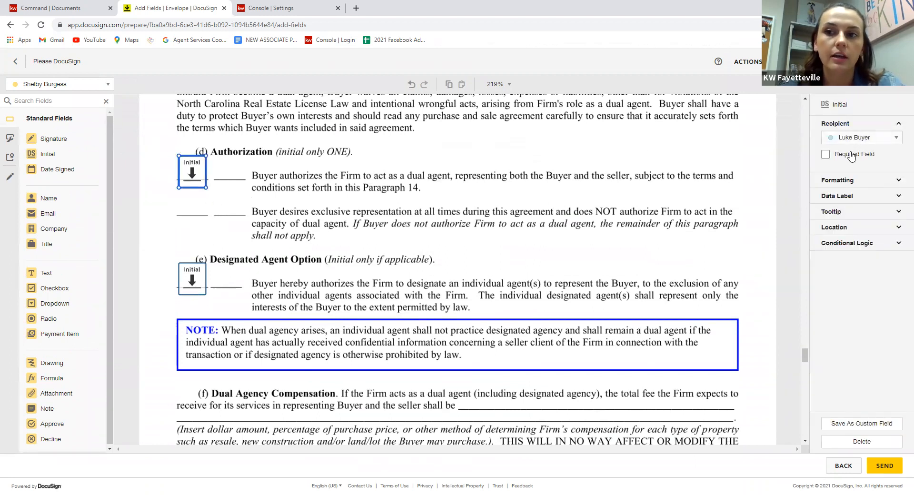
left_click(282, 223)
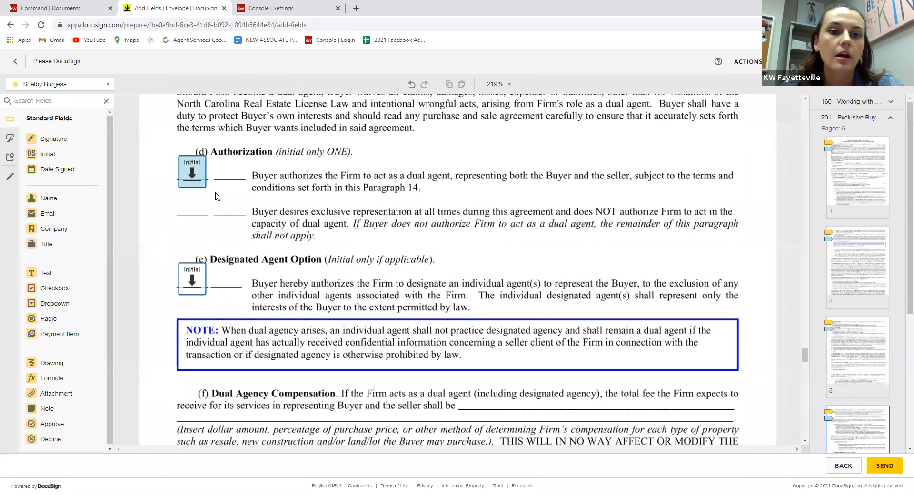
left_click(196, 281)
key("Delete")
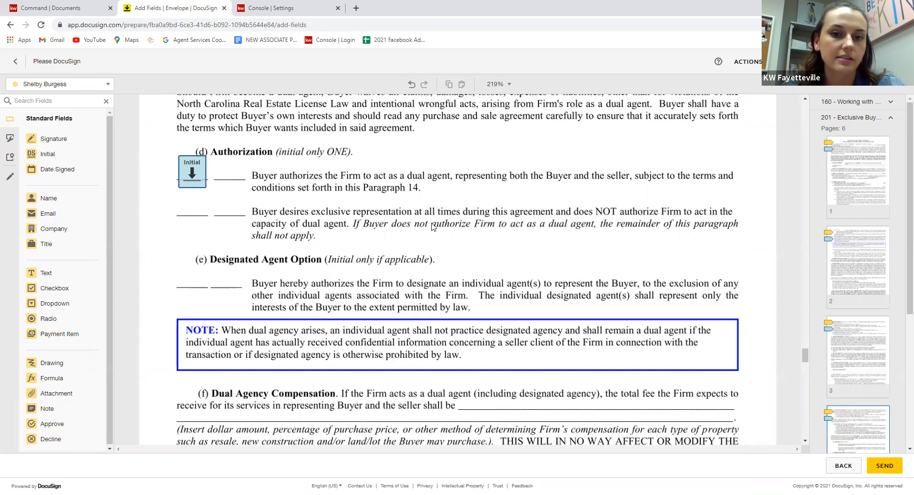
Examine the agent's signature and Date Signed fields and the pre-filled firm details on page 6 of form 201.
scroll(433, 226, "down", 20)
scroll(468, 214, "down", 15)
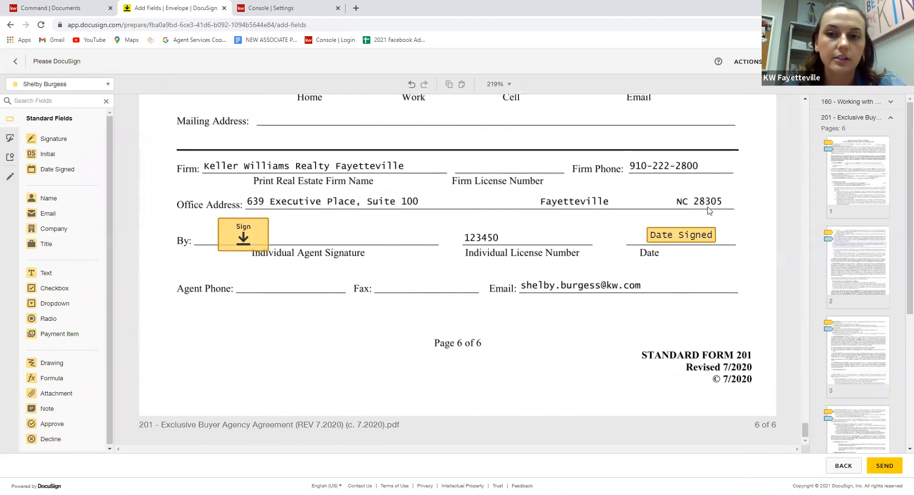
scroll(585, 297, "up", 10)
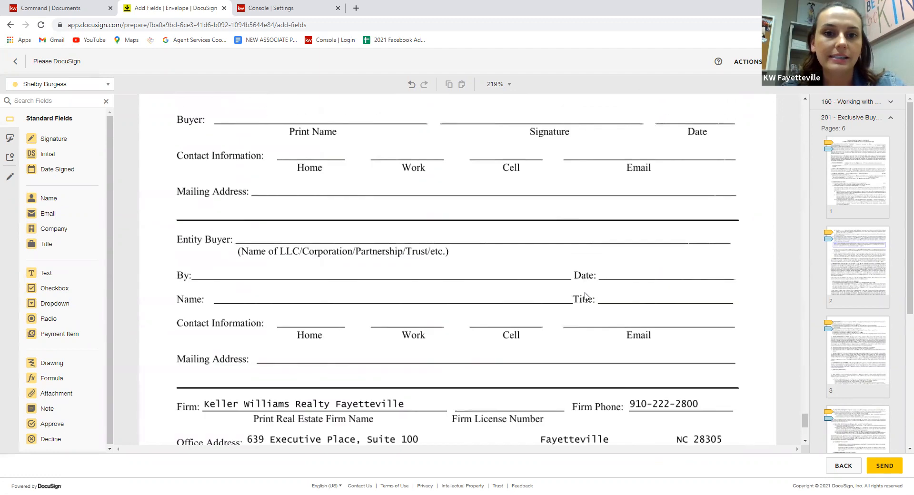
scroll(585, 295, "down", 6)
scroll(585, 296, "down", 4)
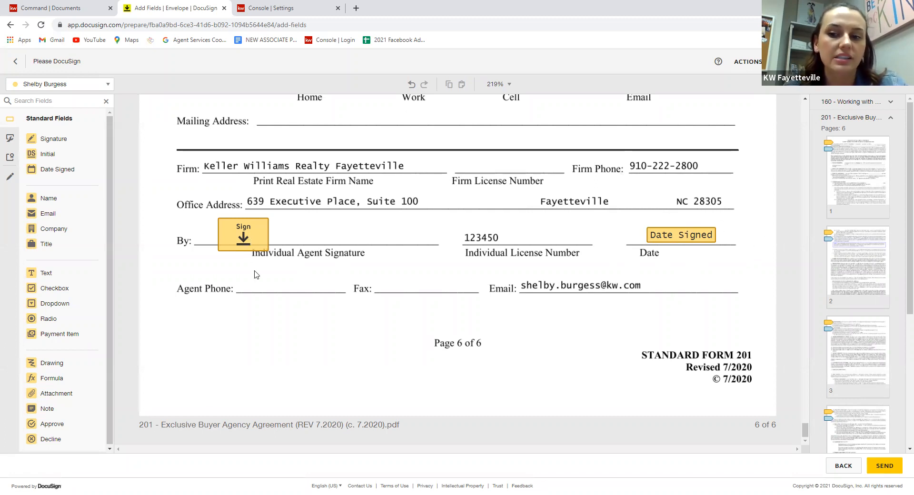
scroll(449, 251, "up", 5)
scroll(429, 252, "down", 5)
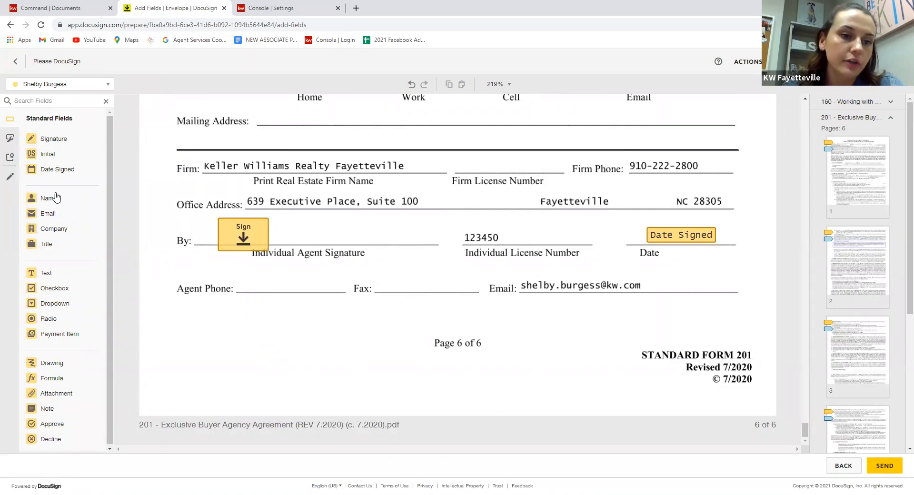
Place a Signature field for the buyer on the Individual Agent Signature line of page 6, then delete that field.
left_click(48, 84)
left_click(38, 116)
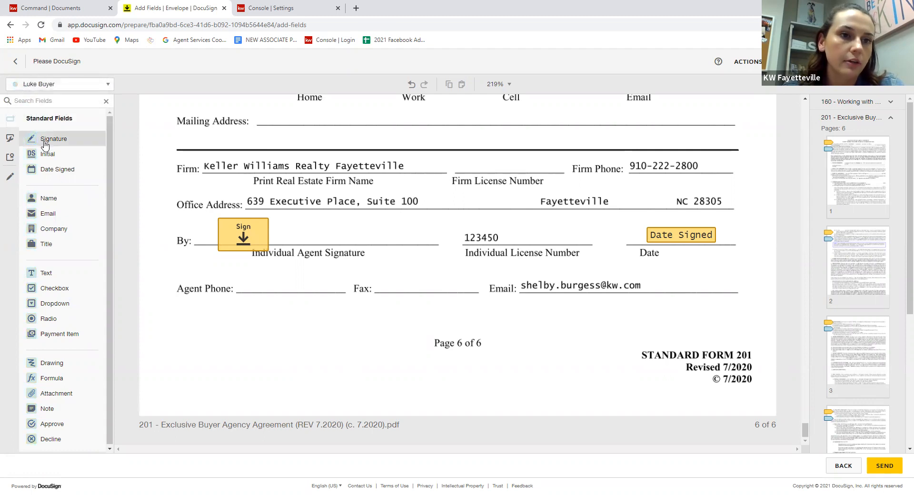
mouse_move(45, 145)
left_mouse_down()
mouse_move(212, 221)
mouse_move(286, 220)
left_mouse_up()
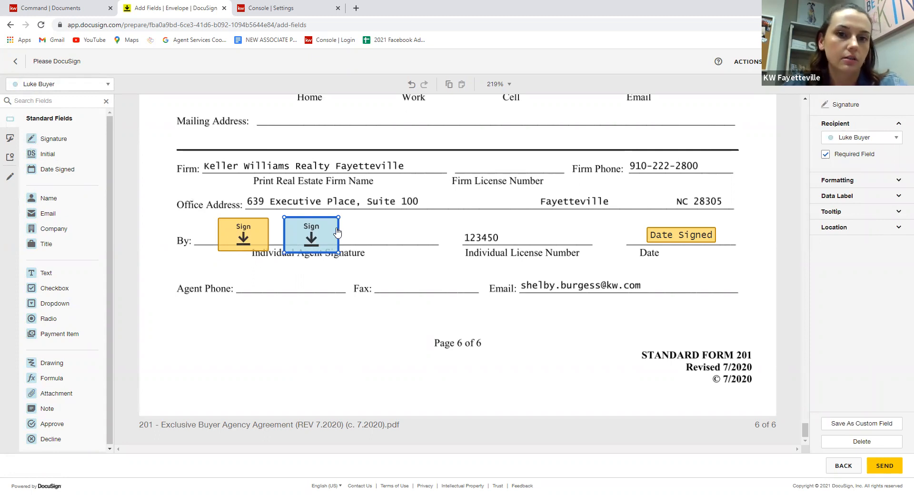
key("Delete")
scroll(264, 242, "up", 2)
scroll(266, 245, "down", 2)
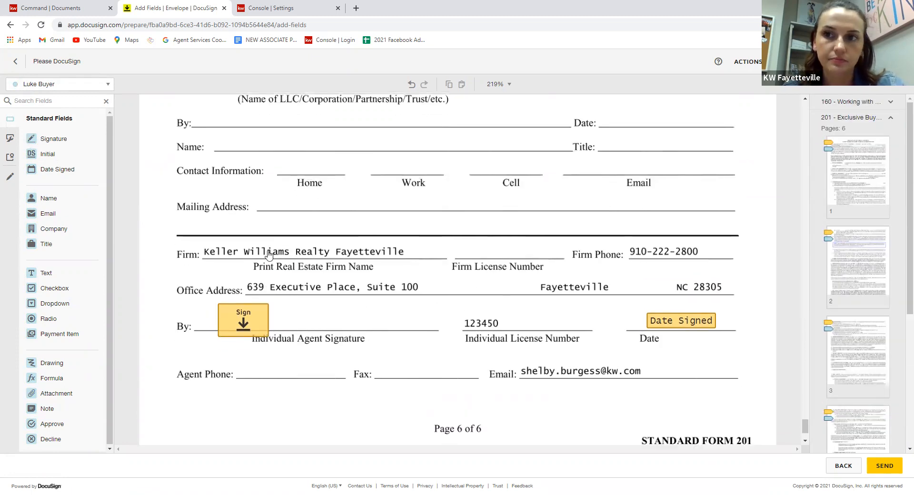
Review the signature blocks on page 6 and open the list of recipients to whom fields can be assigned.
scroll(477, 224, "up", 4)
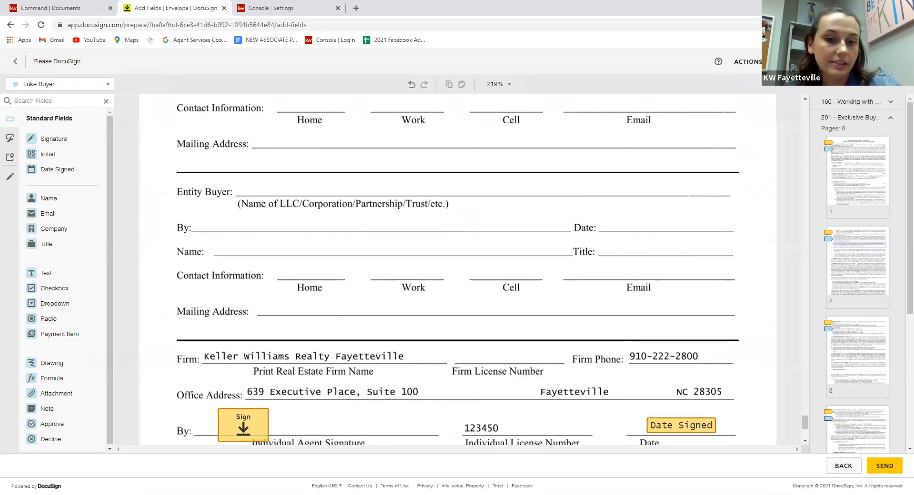
scroll(442, 235, "up", 6)
scroll(442, 236, "down", 10)
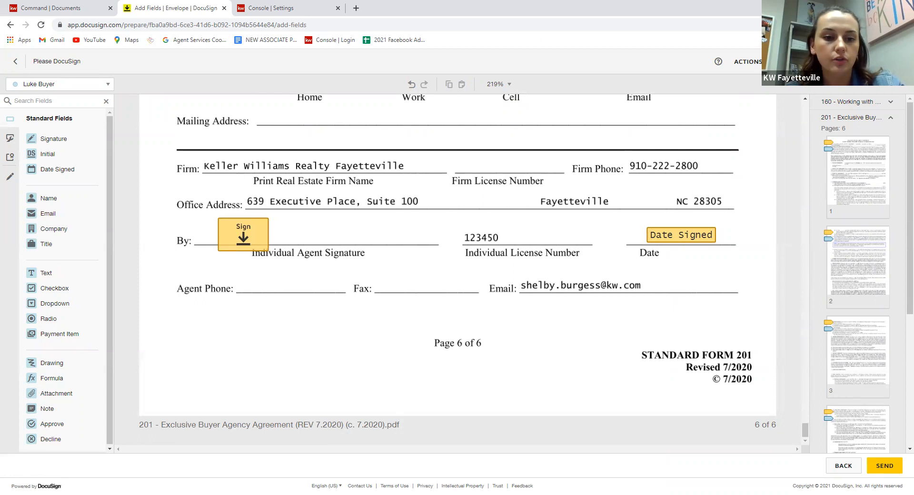
left_click(67, 84)
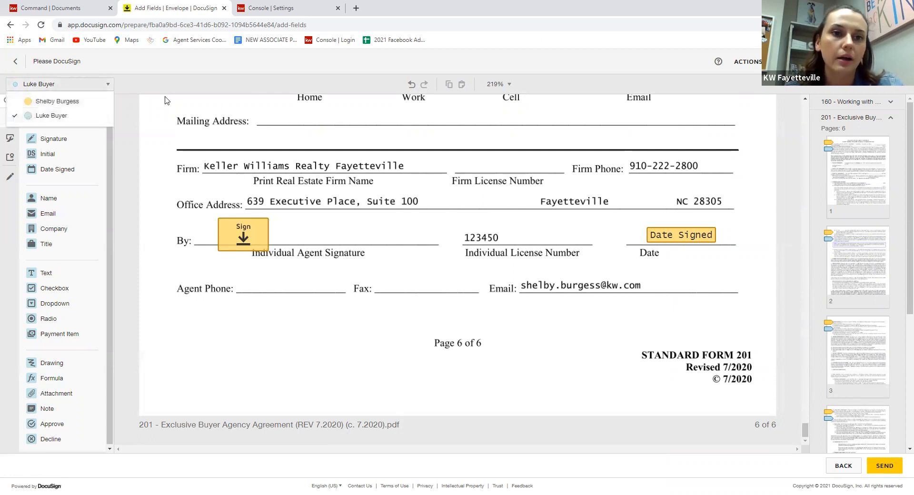
Close the recipient list, check the initial fields on page 5 of form 201, and send the envelope.
left_click(317, 140)
scroll(333, 181, "up", 3)
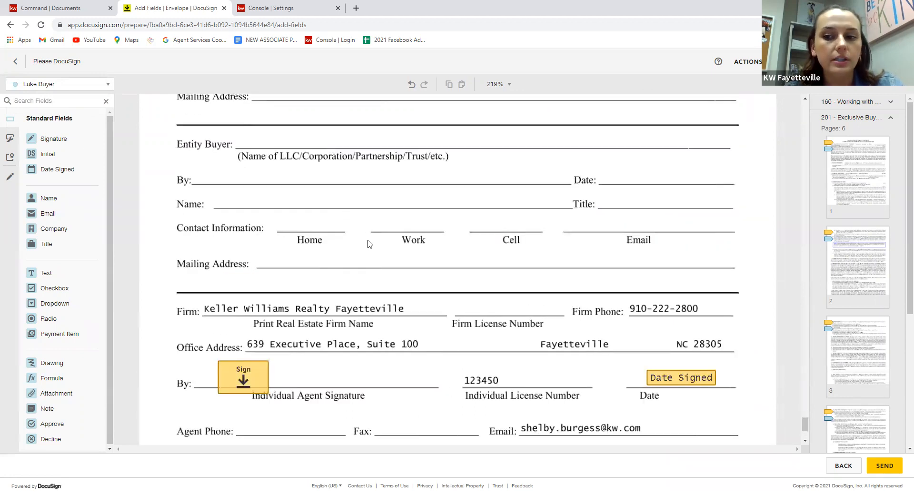
scroll(381, 244, "down", 2)
scroll(395, 238, "up", 10)
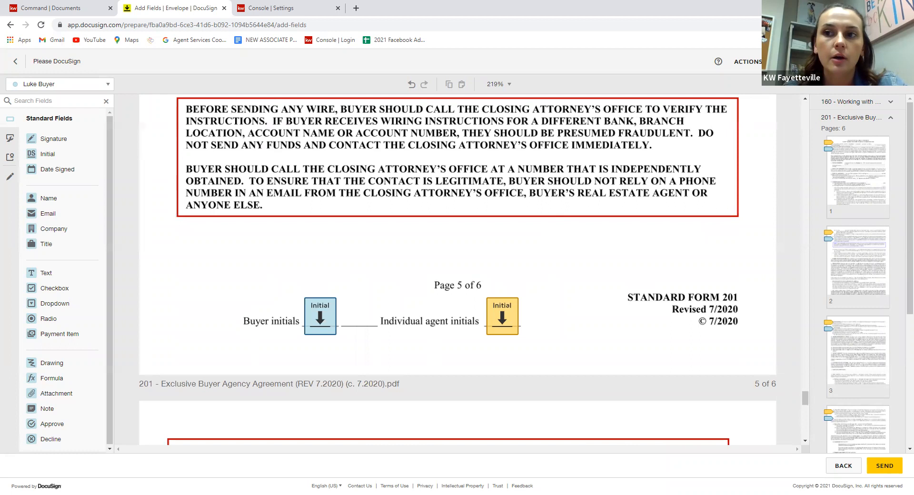
left_click(884, 466)
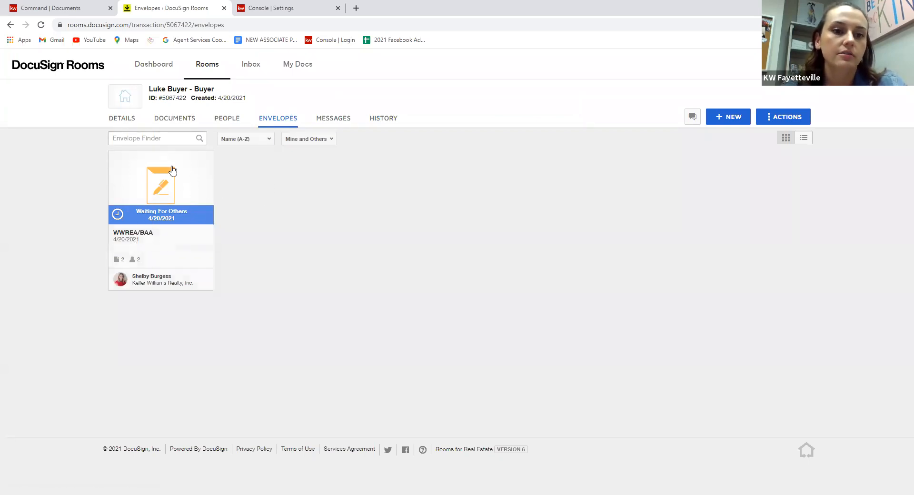
Open the sent WWREA/BAA envelope, review its recipients and additional actions, and return to the envelope list.
left_click(141, 187)
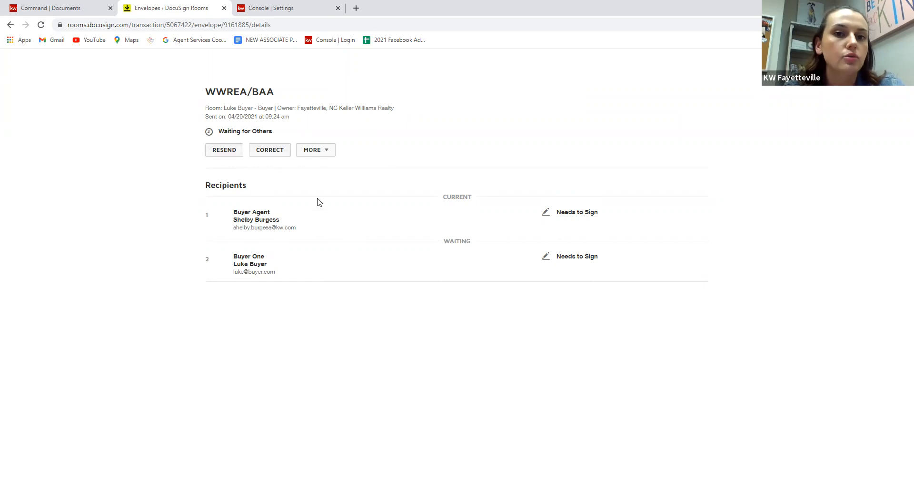
left_click(321, 149)
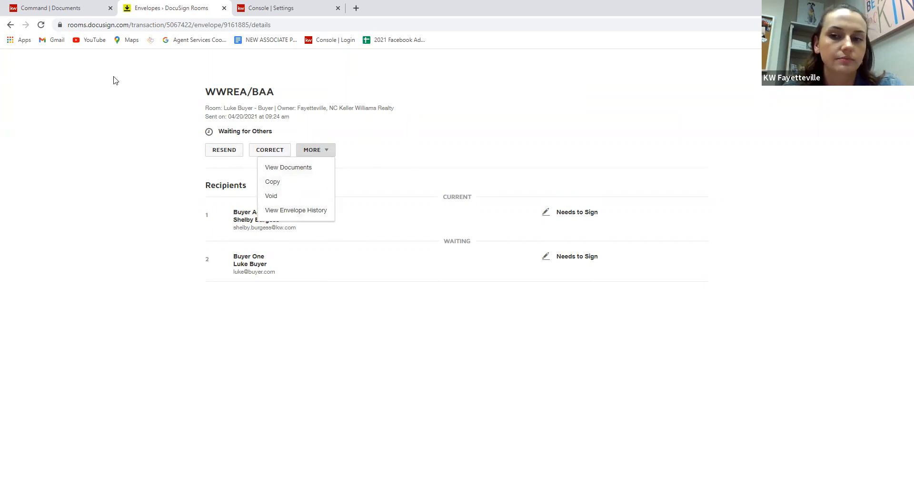
left_click(10, 24)
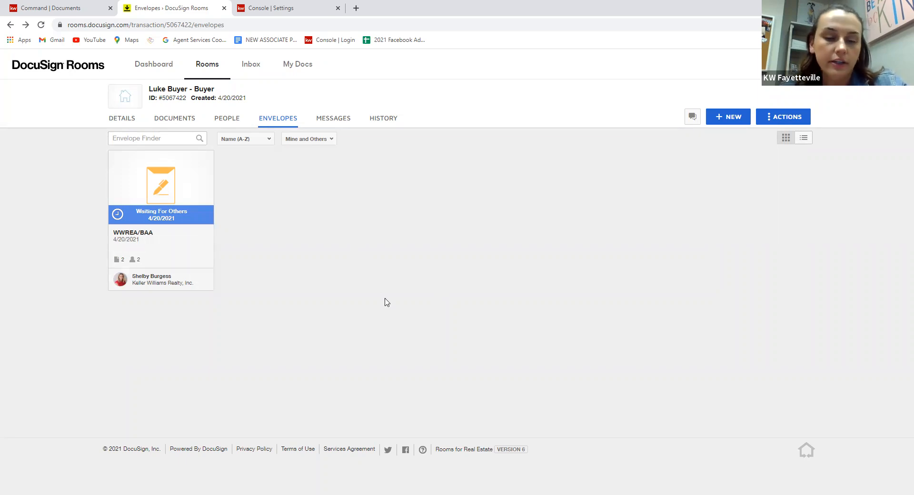
Review the room's documents in DocuSign Rooms against the Under Contract checklist in KW Command.
left_click(170, 120)
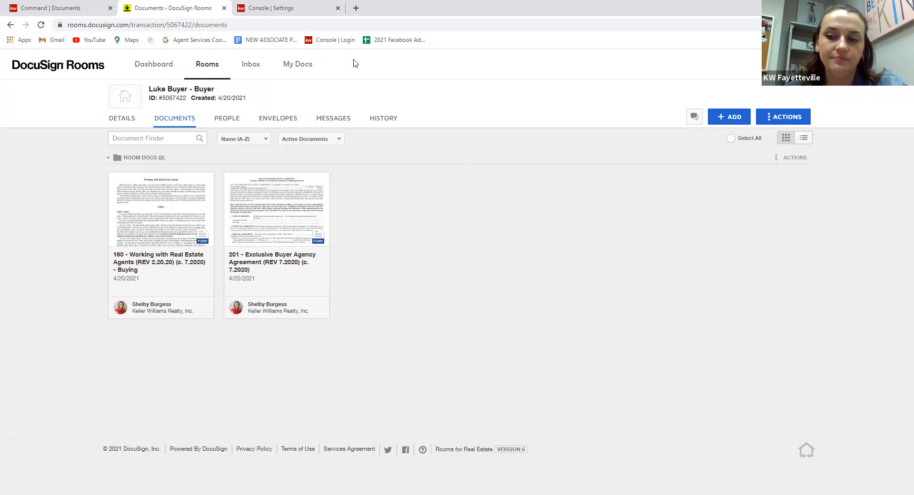
left_click(83, 3)
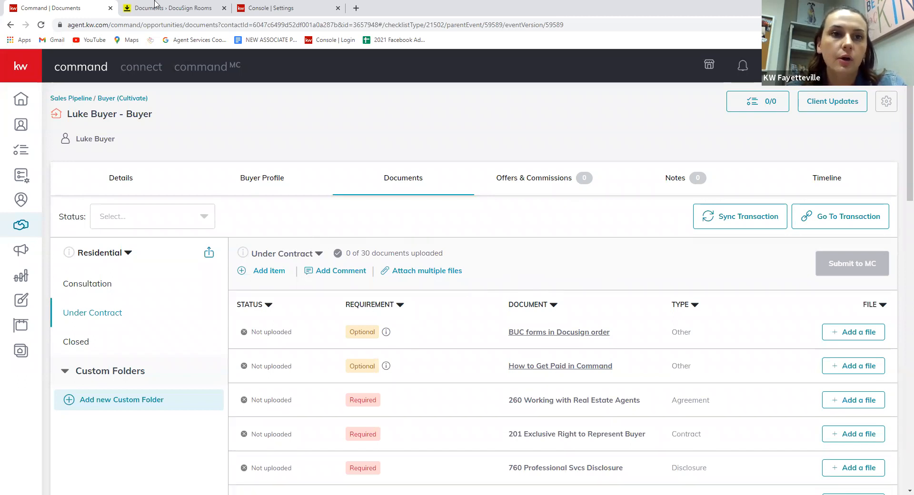
key("ctrl+Tab")
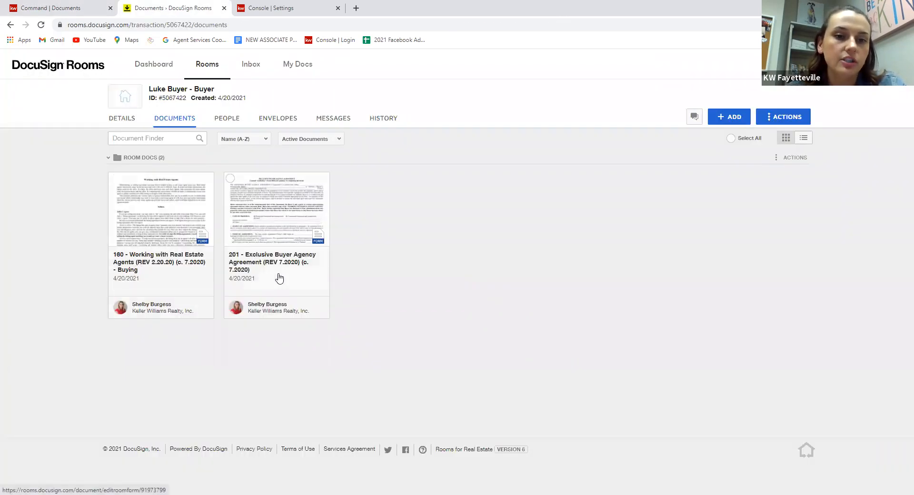
Switch to KW Command and assign the DocuSign file 160 - Working with Real Estate Agents to the 260 Working with Real Estate Agents checklist item.
left_click(5, 7)
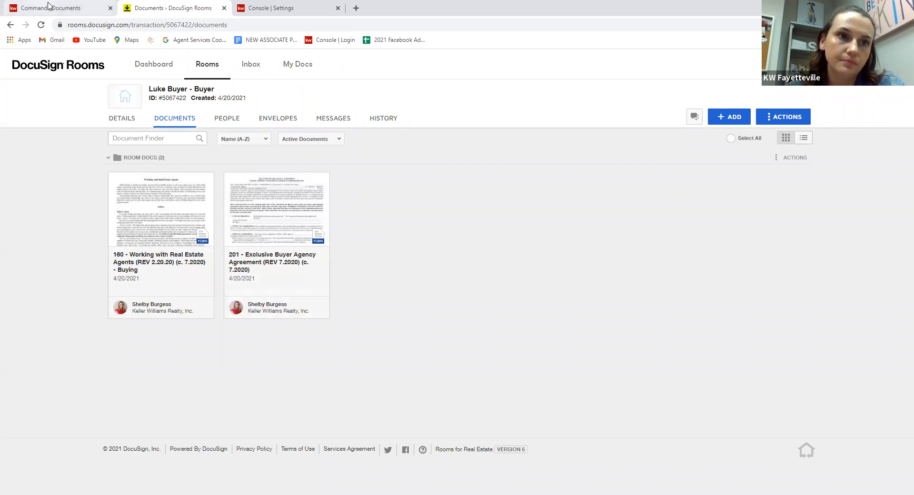
scroll(532, 298, "down", 3)
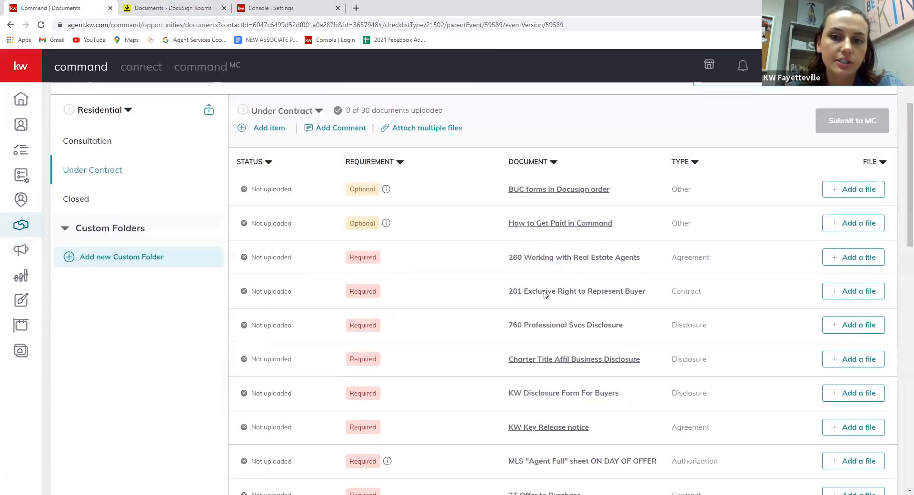
scroll(363, 252, "down", 1)
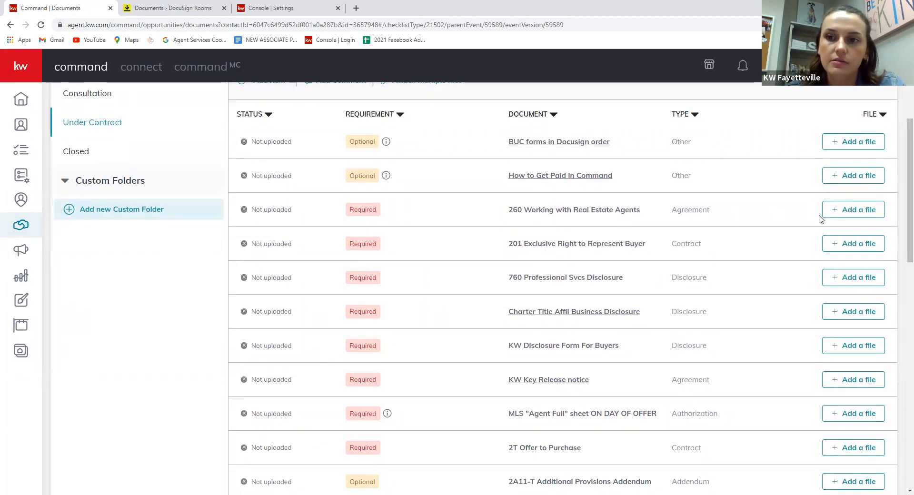
left_click(841, 210)
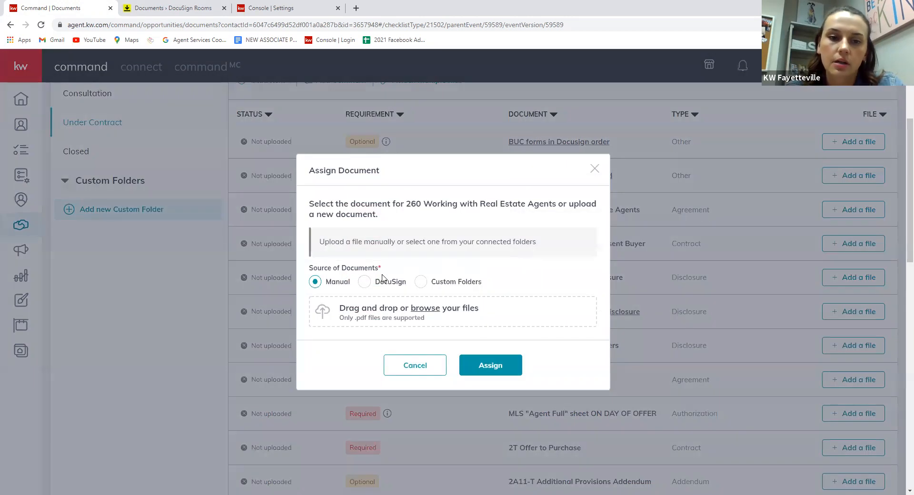
scroll(689, 225, "up", 4)
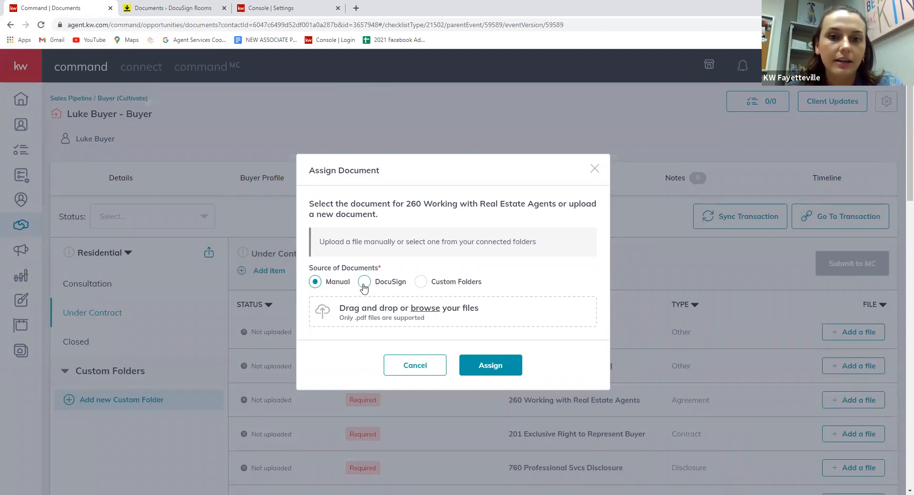
left_click(364, 282)
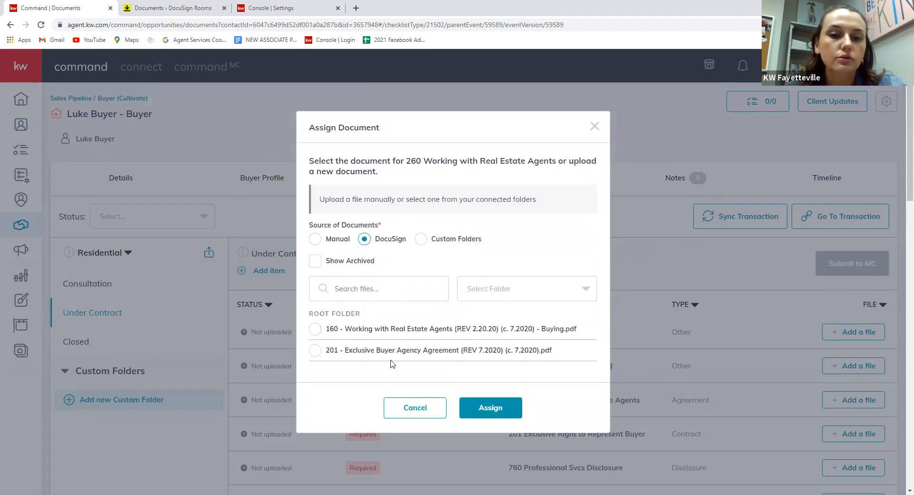
scroll(376, 361, "down", 1)
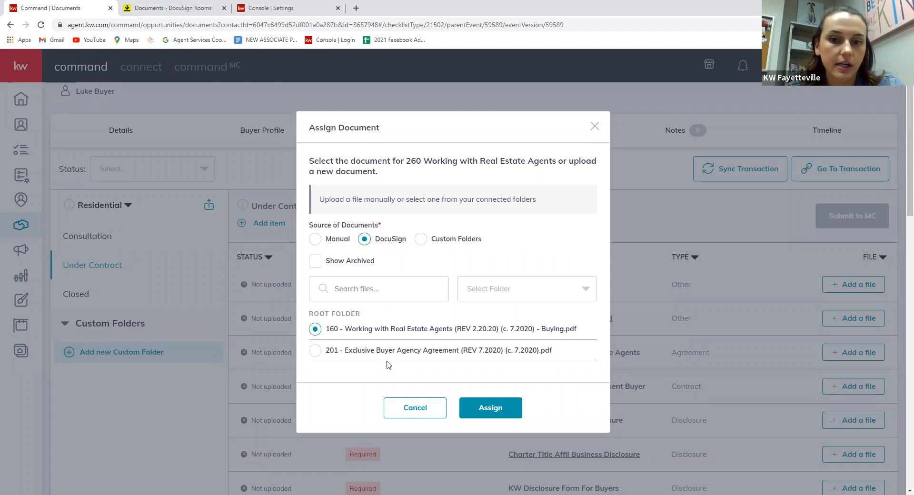
left_click(490, 413)
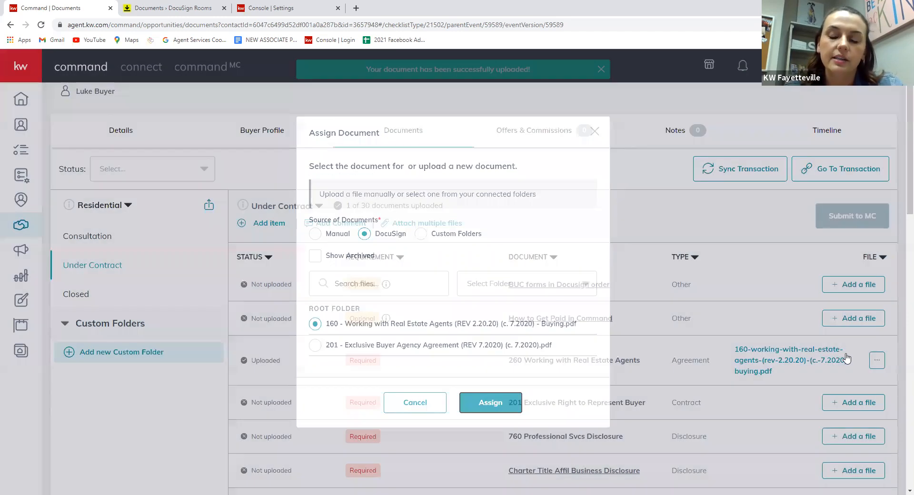
Assign the DocuSign file 201 - Exclusive Buyer Agency Agreement to the 201 Exclusive Right to Represent Buyer checklist item.
scroll(503, 282, "down", 1)
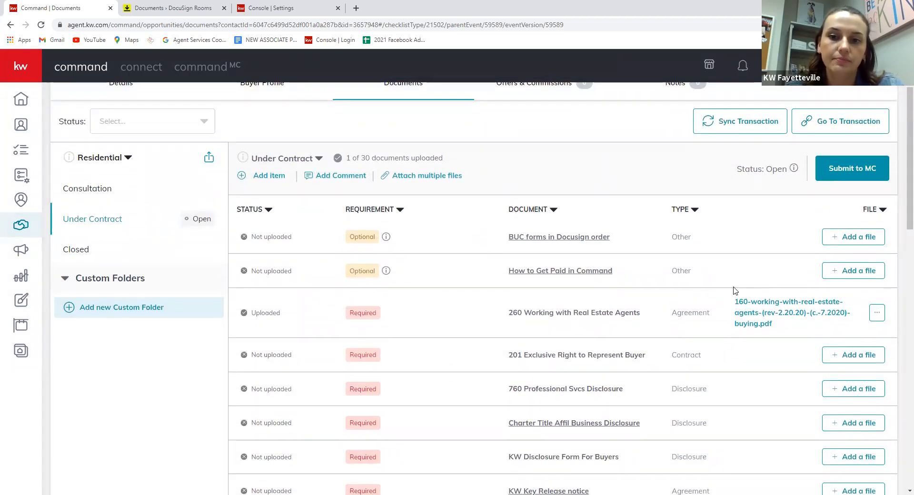
scroll(666, 233, "down", 2)
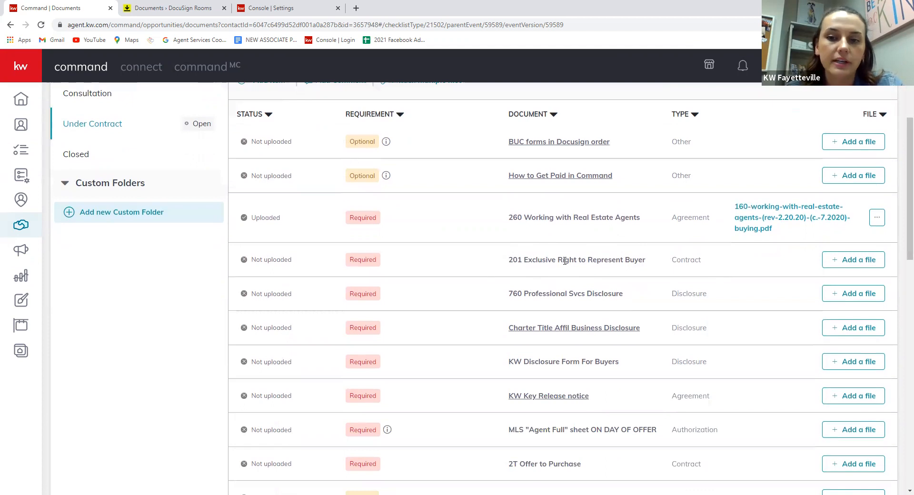
left_click(828, 264)
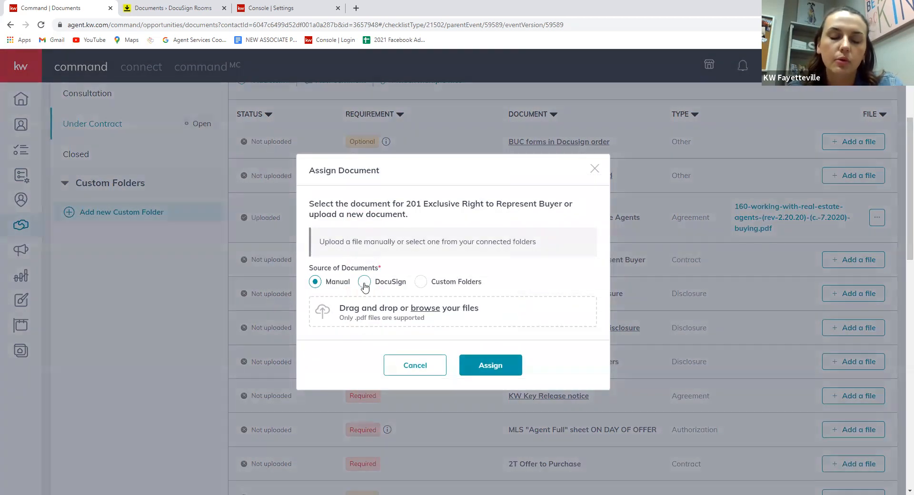
left_click(365, 281)
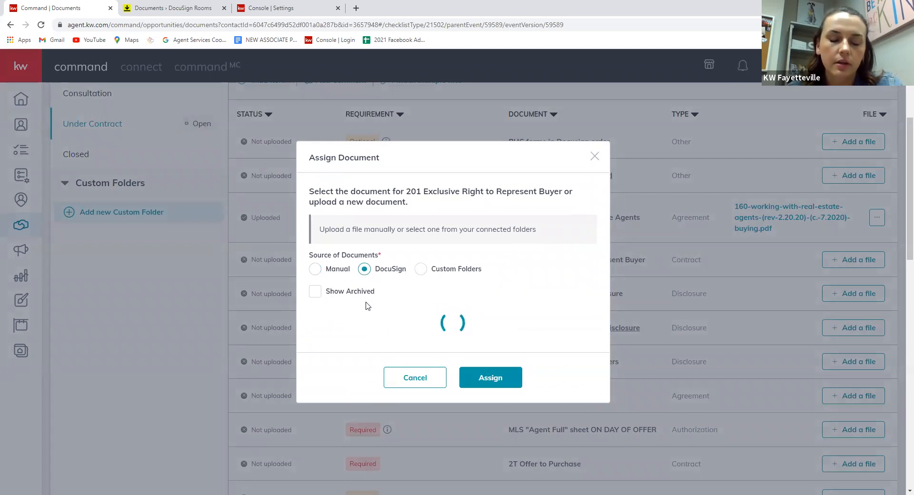
left_click(315, 351)
left_click(498, 412)
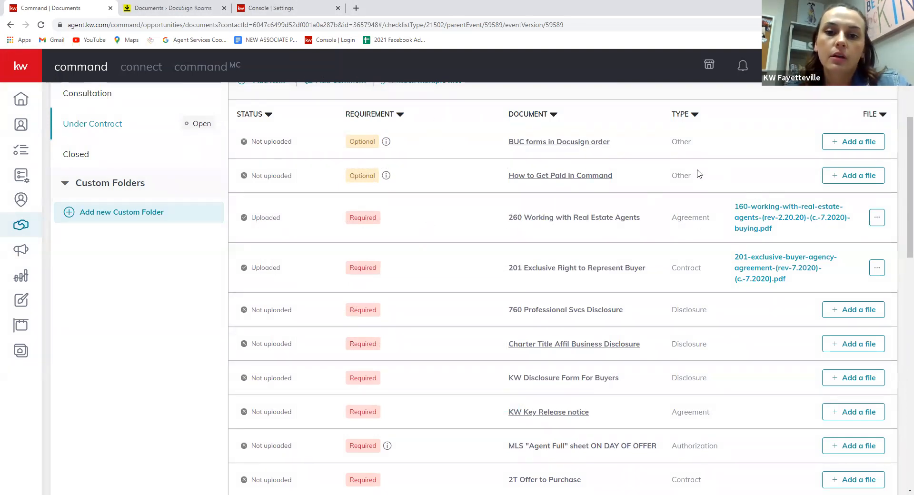
Examine the Under Contract checklist for its required, conditional and optional documents, upload statuses and submission option.
scroll(639, 204, "up", 2)
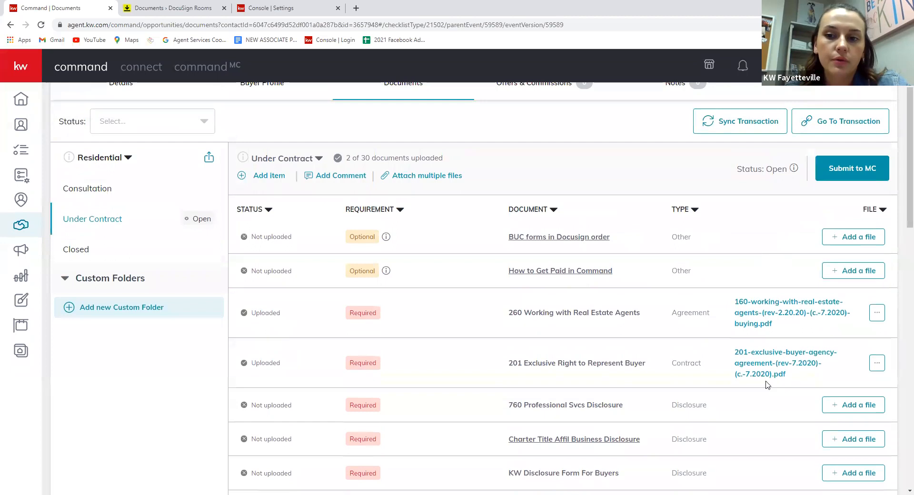
scroll(816, 326, "down", 2)
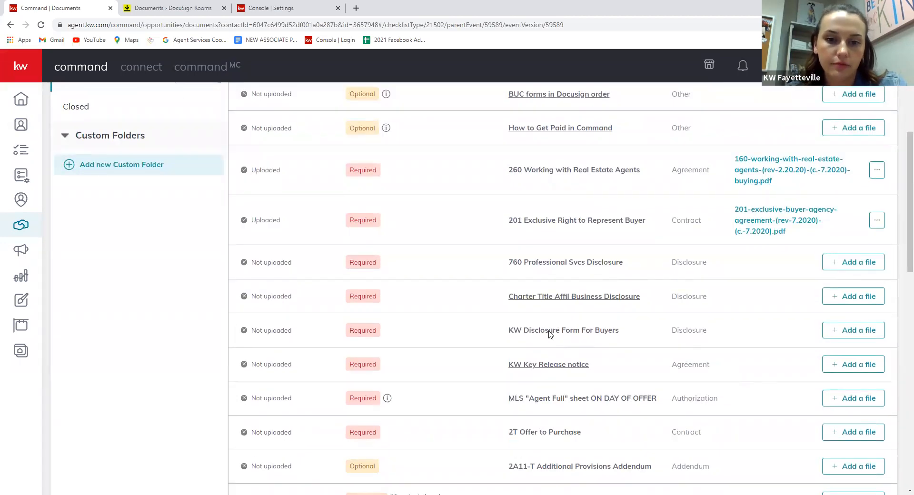
scroll(524, 329, "up", 5)
scroll(446, 306, "down", 4)
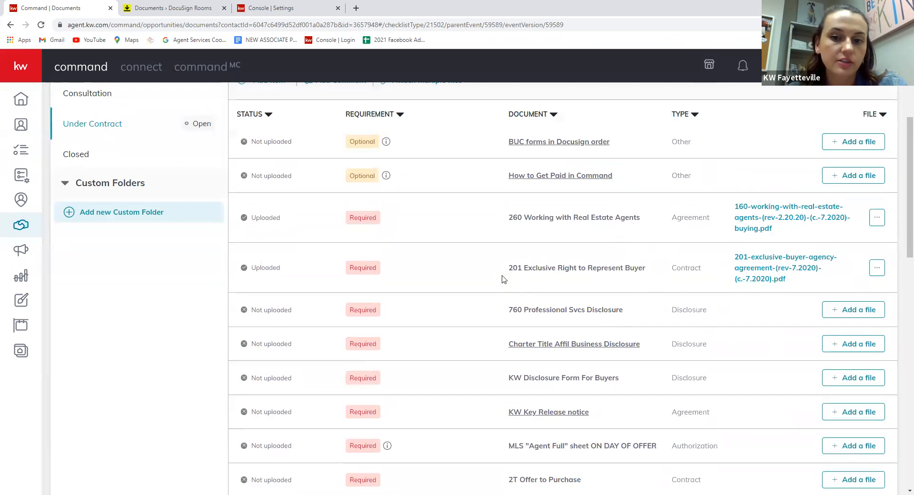
scroll(326, 278, "up", 2)
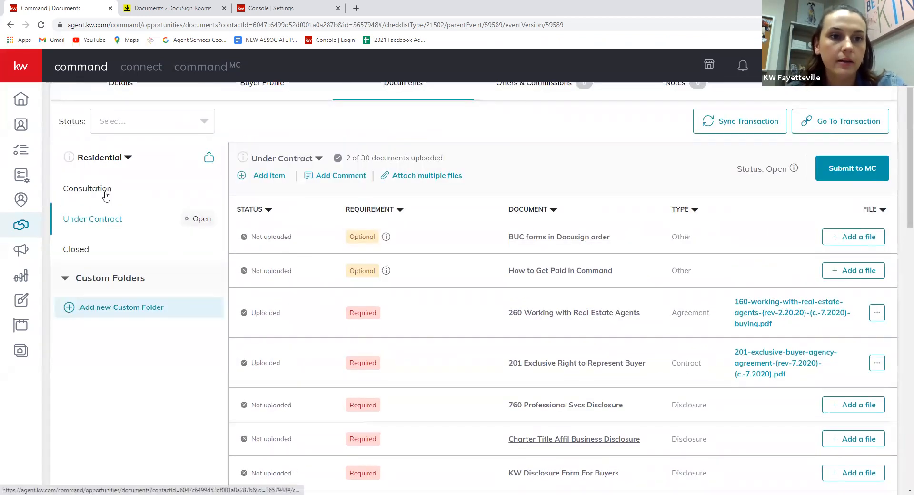
scroll(66, 155, "up", 2)
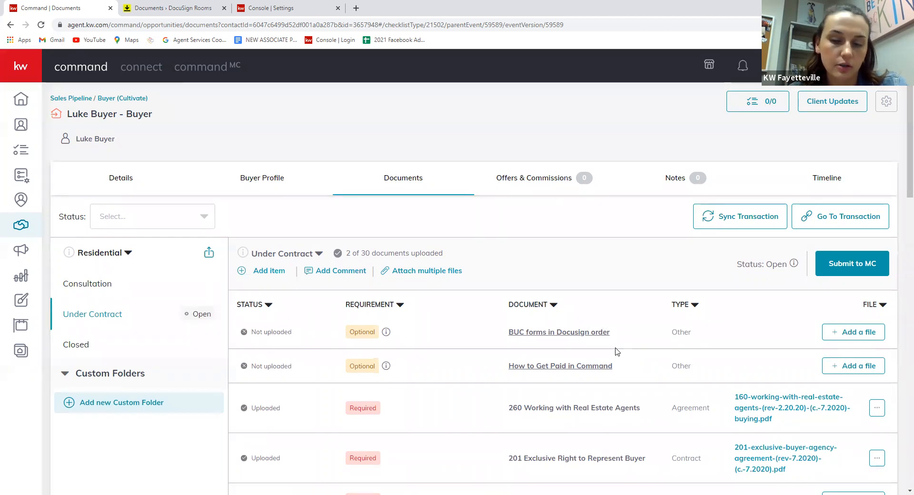
scroll(444, 397, "down", 1)
scroll(586, 235, "down", 1)
scroll(479, 446, "down", 5)
scroll(492, 379, "down", 7)
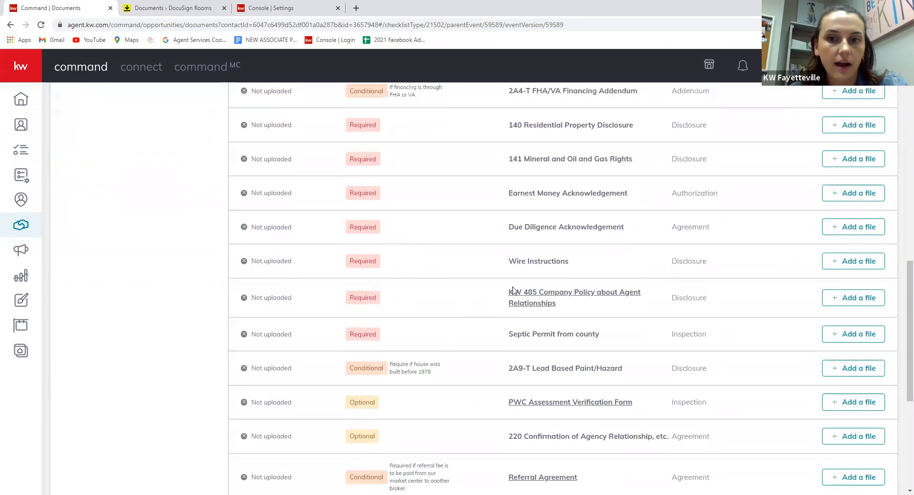
scroll(514, 290, "up", 9)
scroll(543, 346, "up", 4)
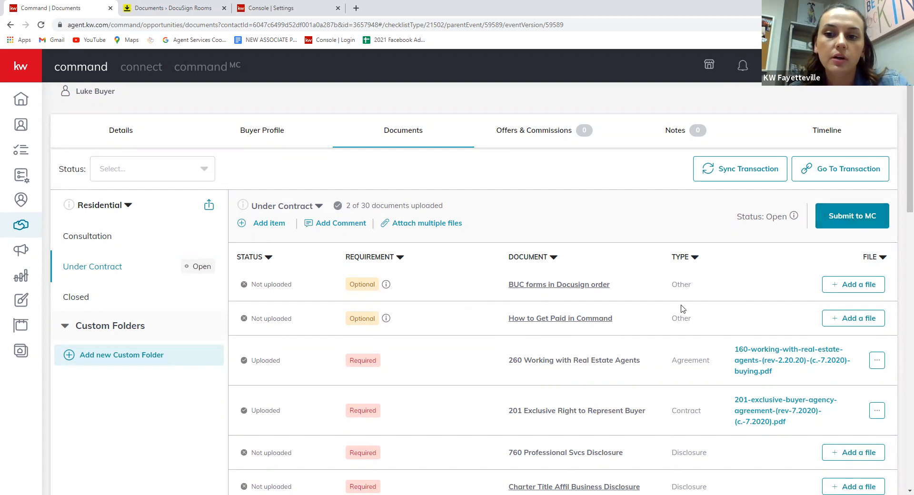
scroll(704, 307, "down", 3)
scroll(727, 304, "up", 4)
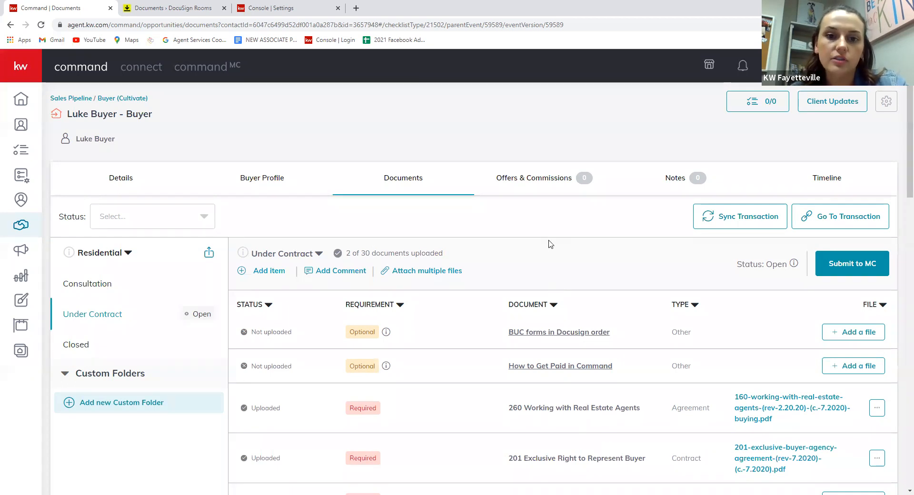
Start an Under Contract checklist comment that mentions a staff member, and discard it.
left_click(337, 275)
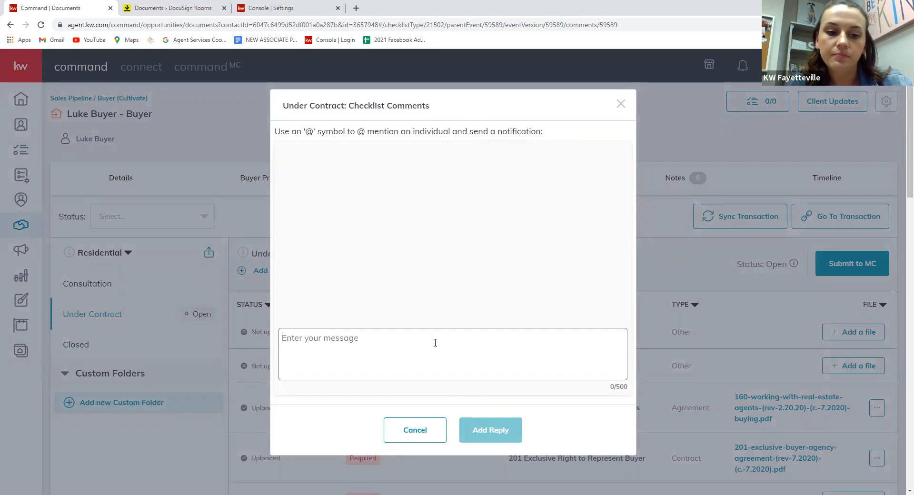
type("@")
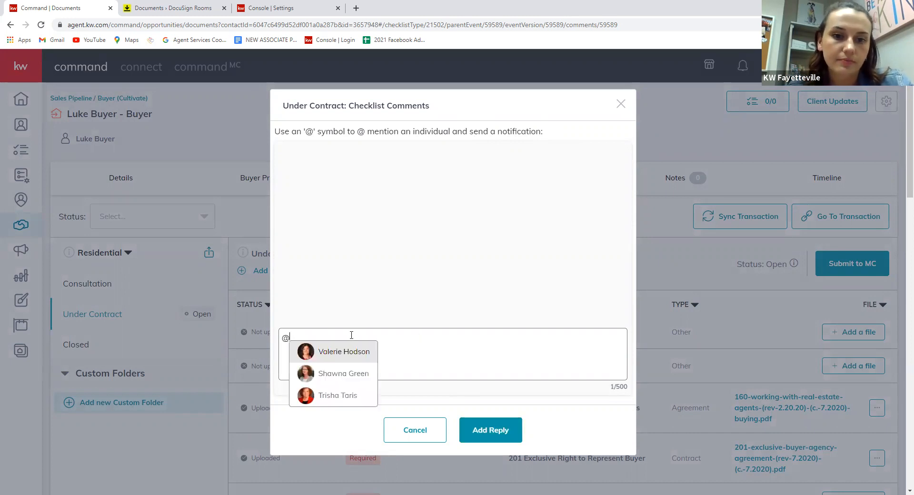
left_click(337, 377)
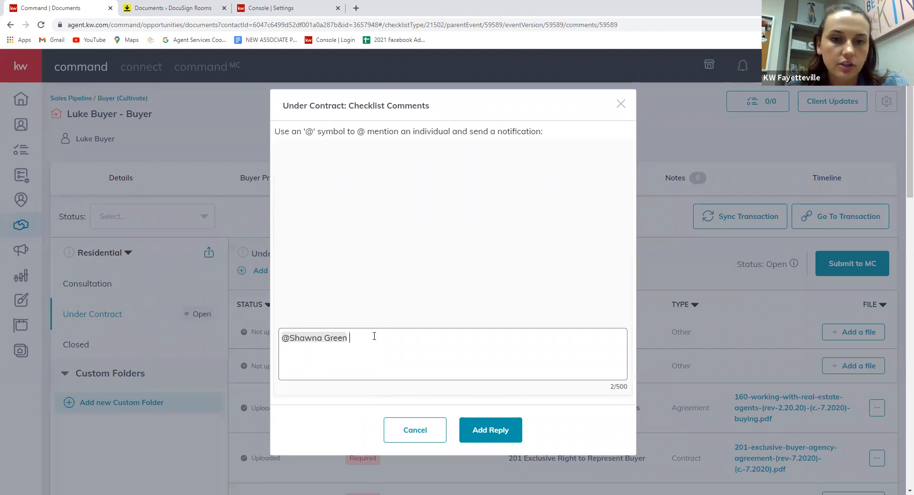
left_click(414, 432)
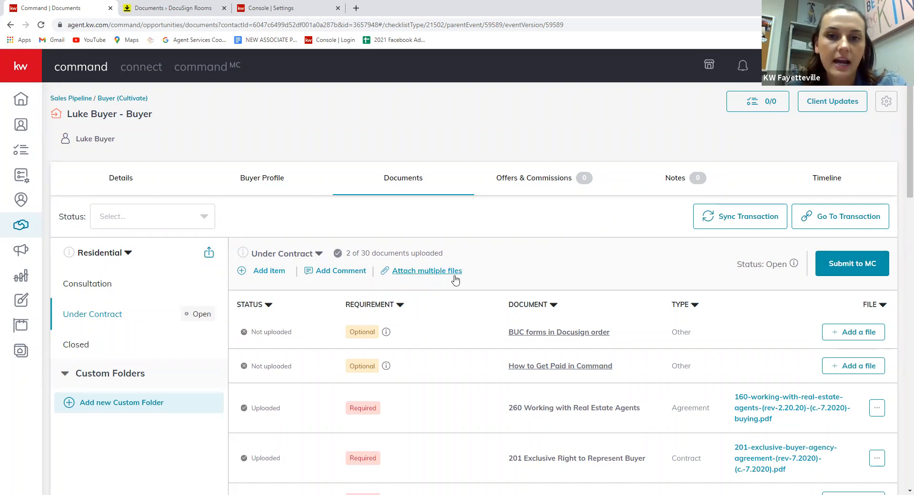
Add a new offer named Initial Offer, fill in the property's suggested address, and check the KWLS listing search.
left_click(537, 185)
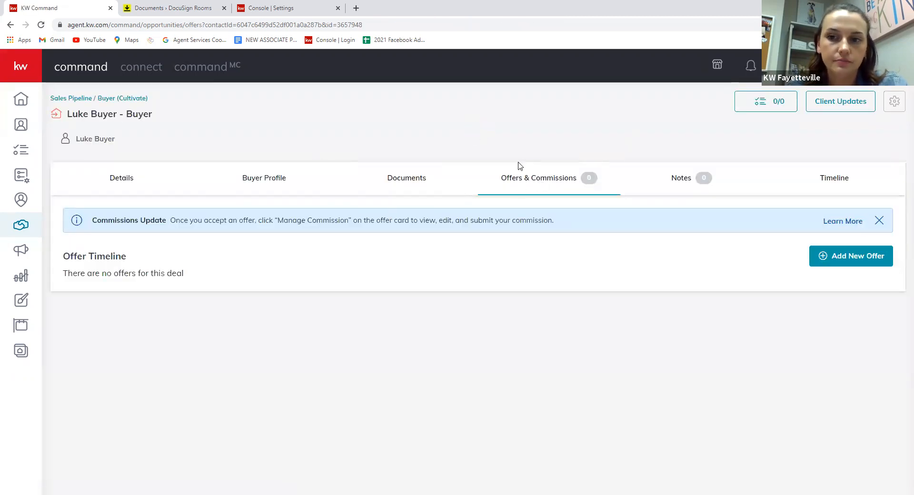
left_click(831, 261)
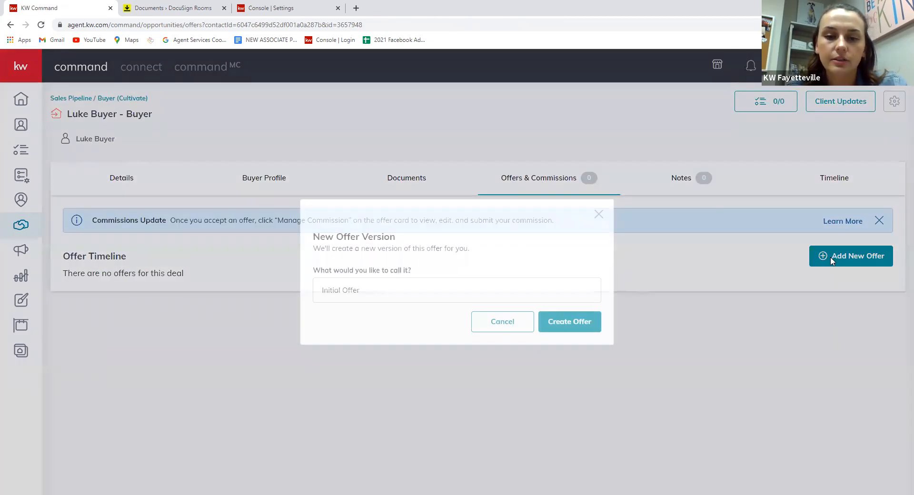
left_click(573, 322)
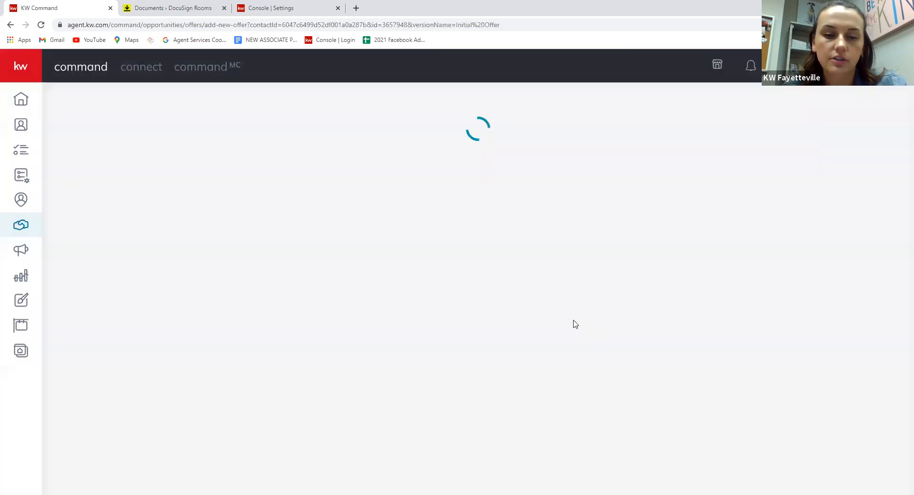
left_click(386, 433)
left_click(229, 450)
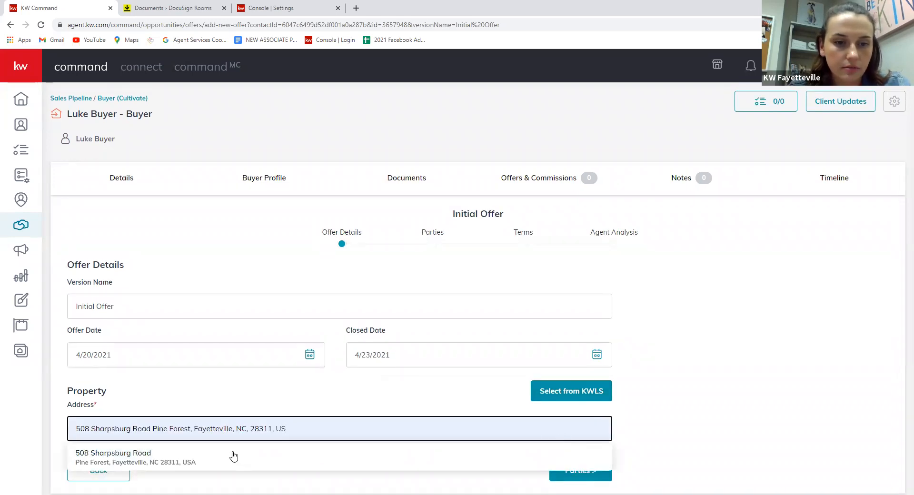
left_click(127, 457)
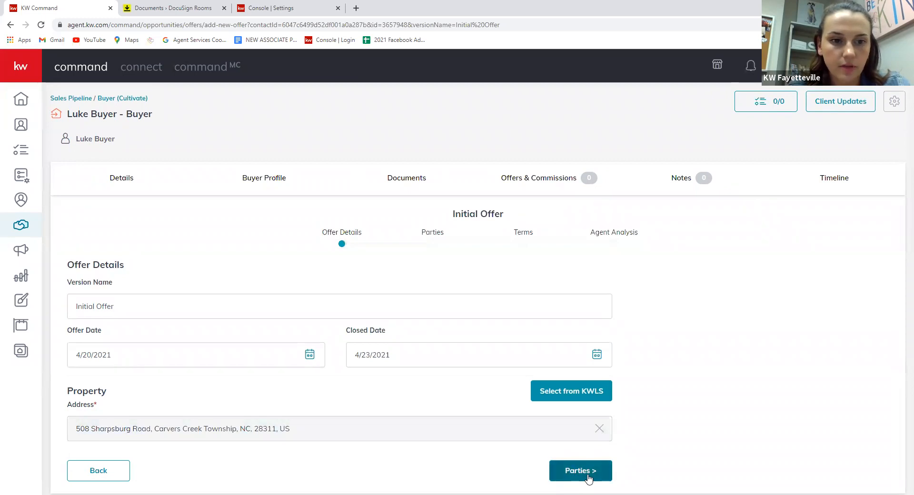
left_click(560, 388)
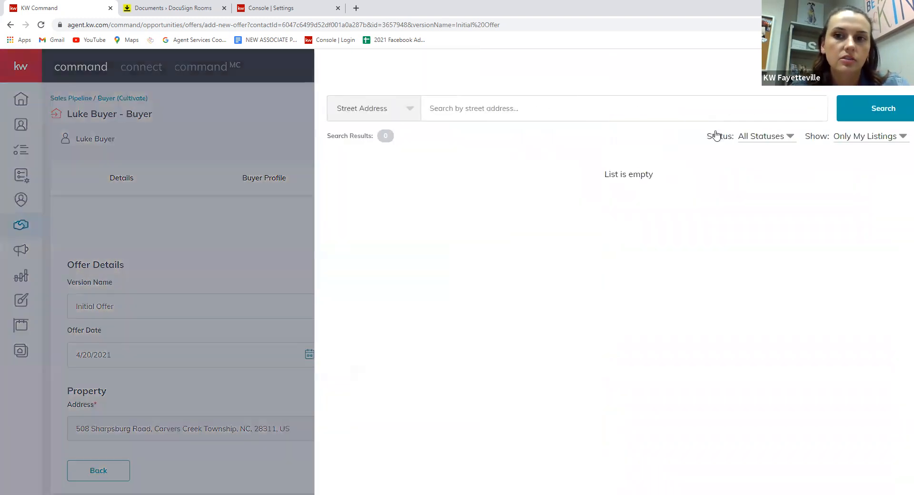
key("Escape")
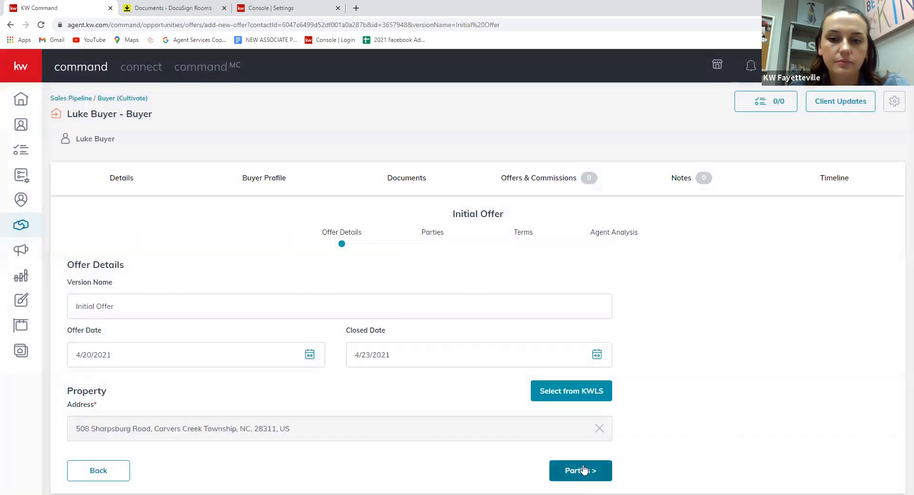
Fill in the offer's parties with the seller's name and the name of the seller's representing associate.
left_click(581, 469)
scroll(339, 348, "down", 1)
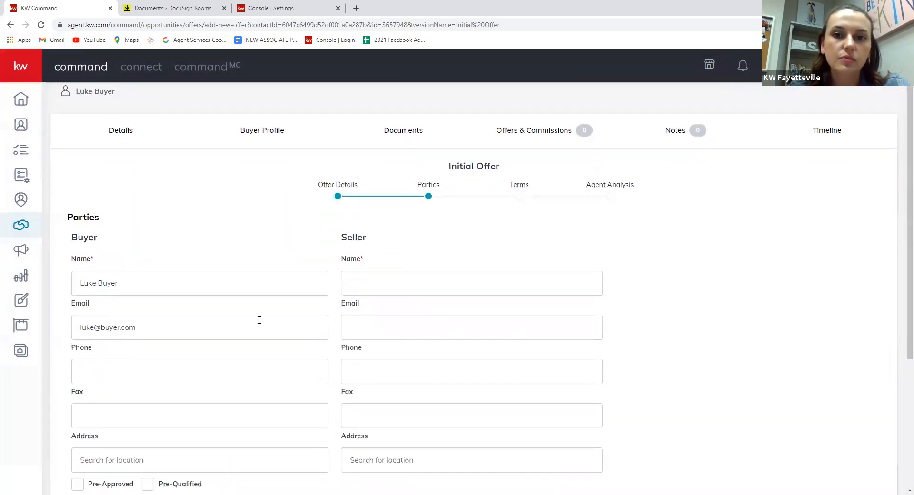
left_click(356, 284)
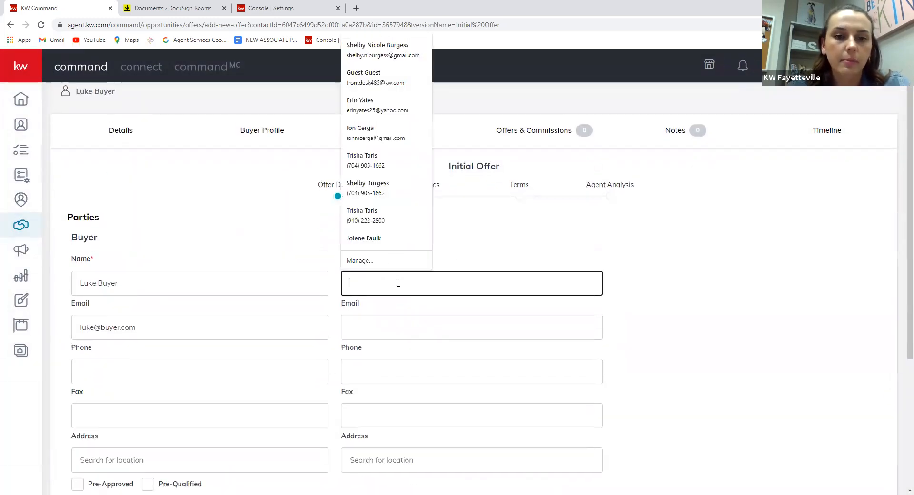
type("Luke Seller")
scroll(389, 336, "down", 4)
left_click(389, 339)
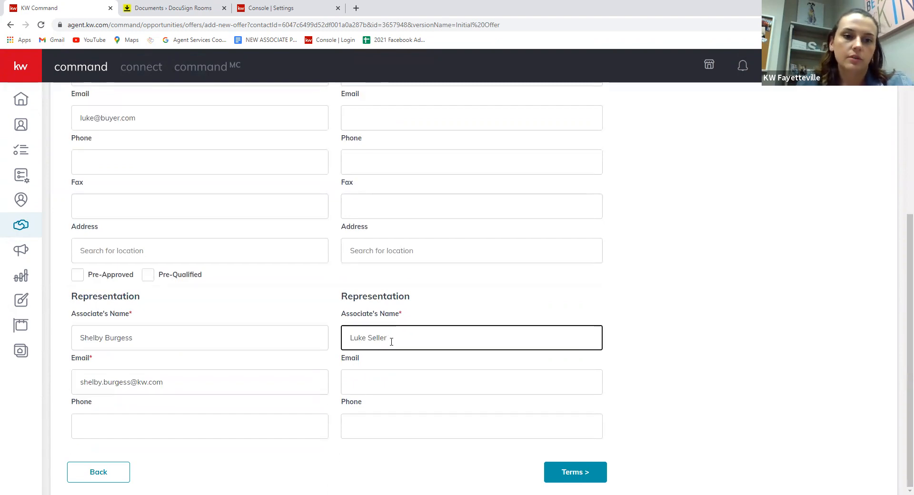
left_click(594, 473)
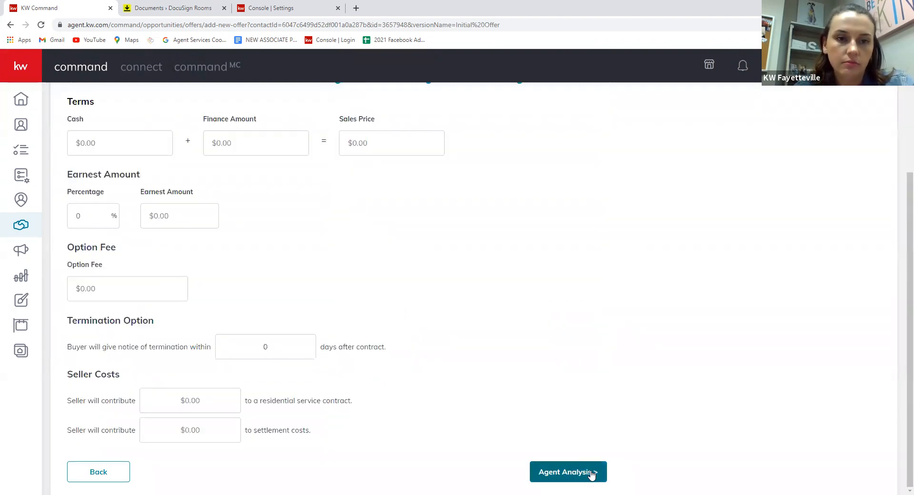
Set the offer's terms to $50,000 cash and a $150,000 finance amount.
scroll(87, 181, "up", 1)
left_click(108, 193)
type("50000")
left_click(229, 194)
type("150,000")
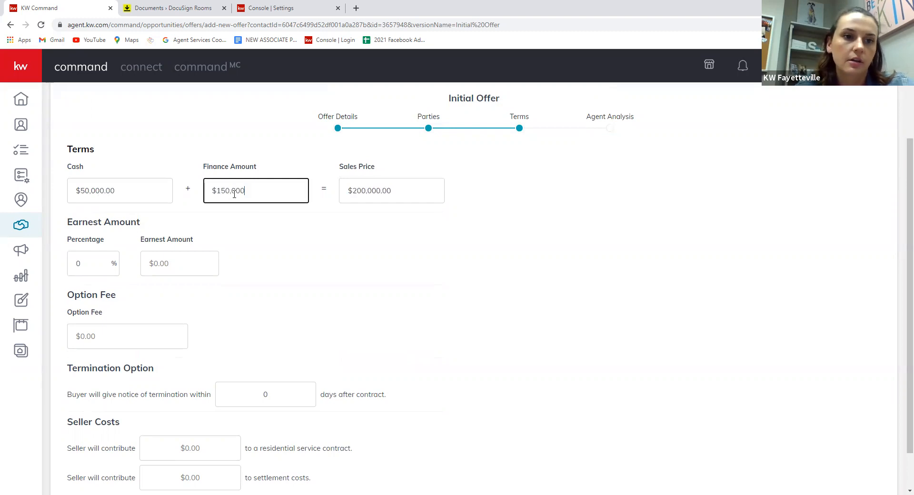
scroll(119, 204, "down", 1)
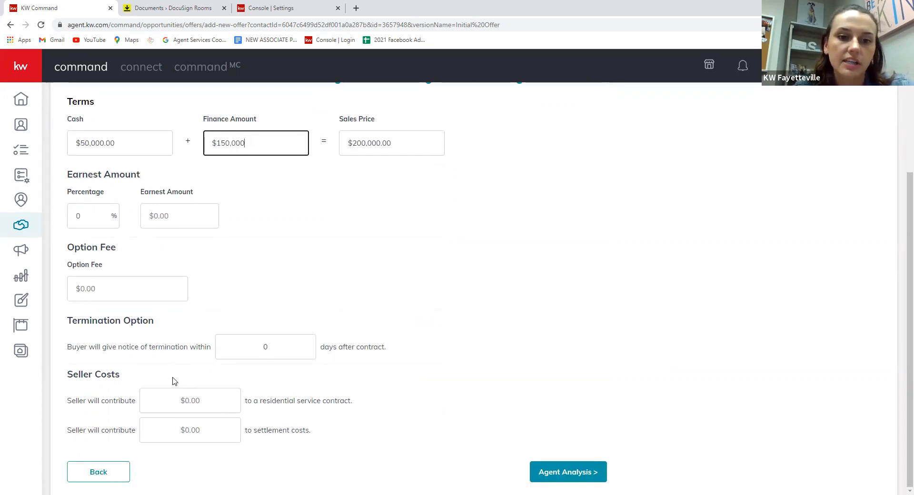
left_click(410, 367)
scroll(411, 352, "up", 3)
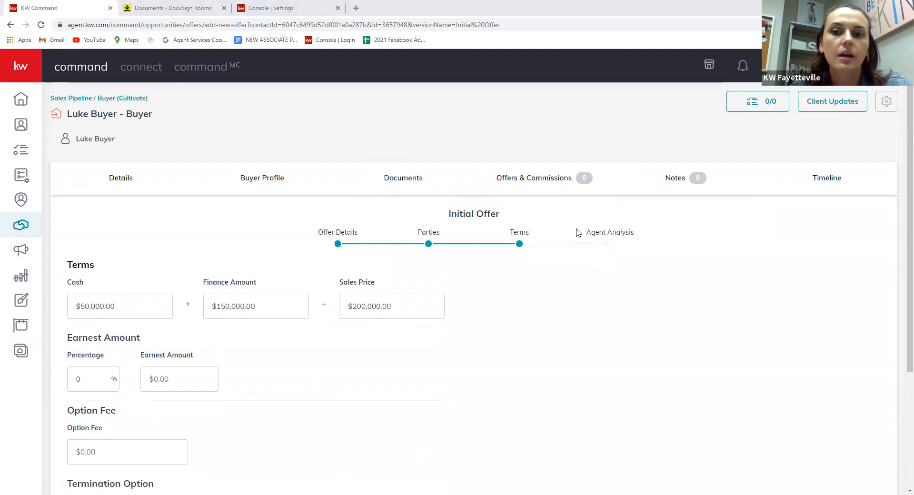
scroll(537, 227, "down", 4)
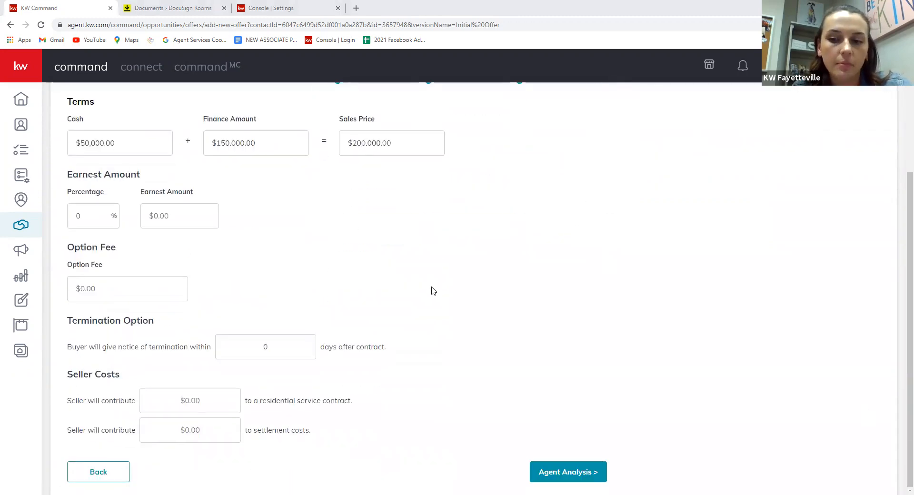
Complete the offer through its agent analysis stage and accept it on the offer timeline.
left_click(580, 472)
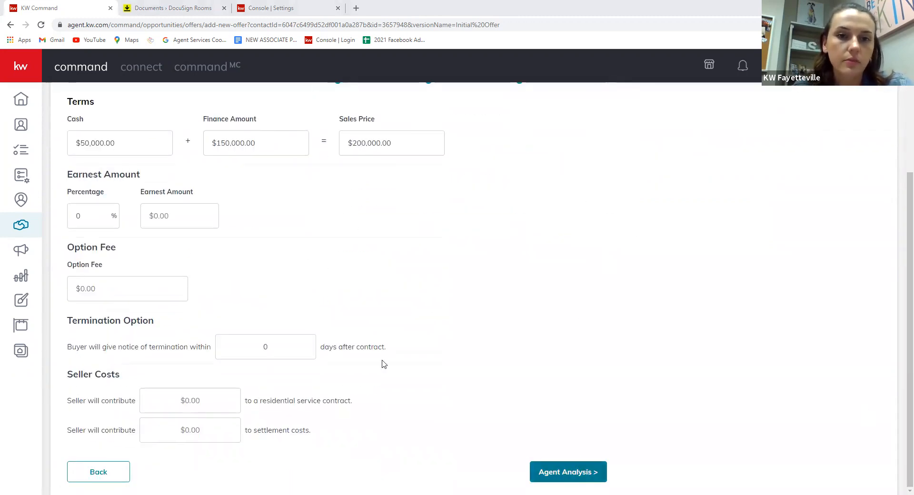
left_click(589, 434)
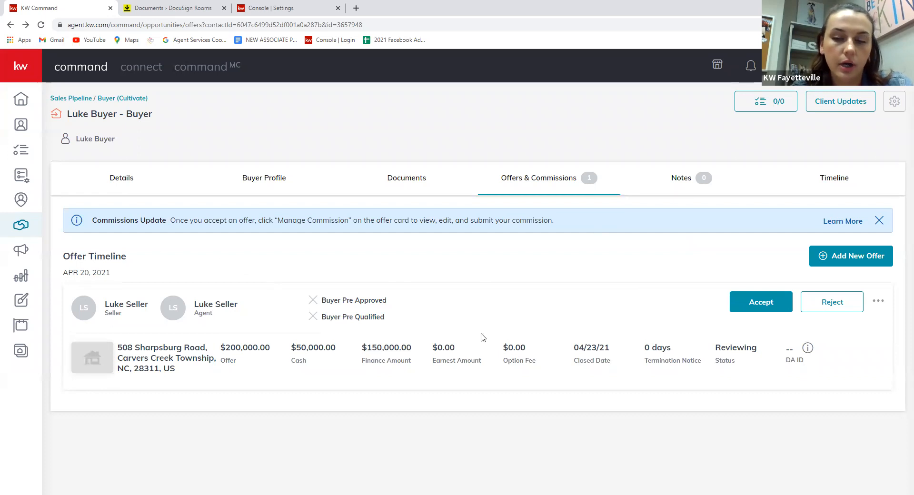
left_click(762, 301)
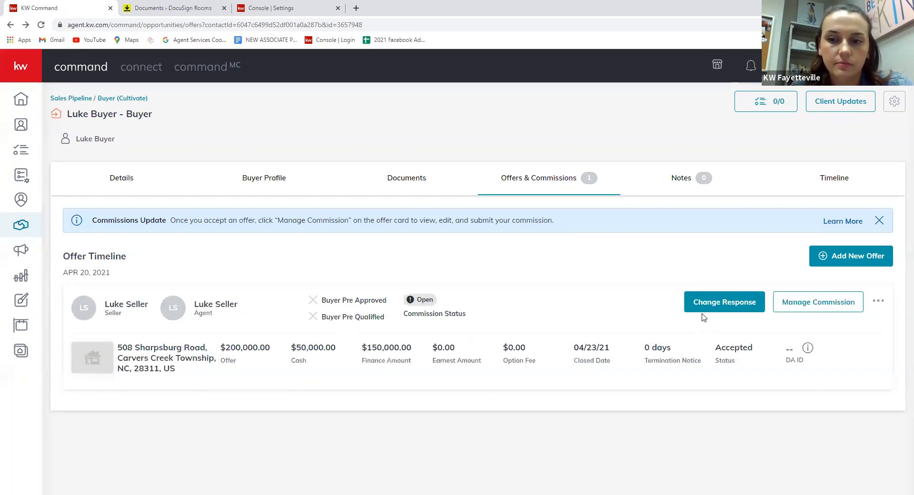
Open the accepted offer's commission and set its contract date to 4/1/2021 in the general information.
left_click(806, 307)
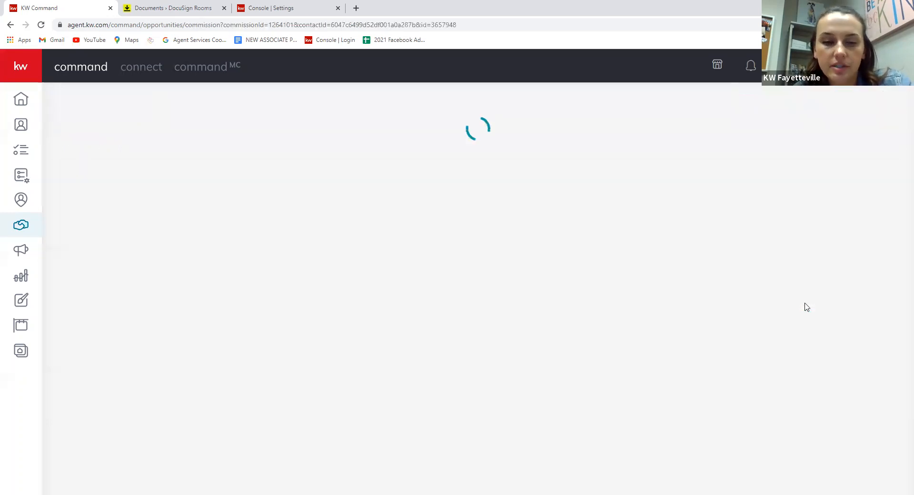
scroll(100, 200, "down", 1)
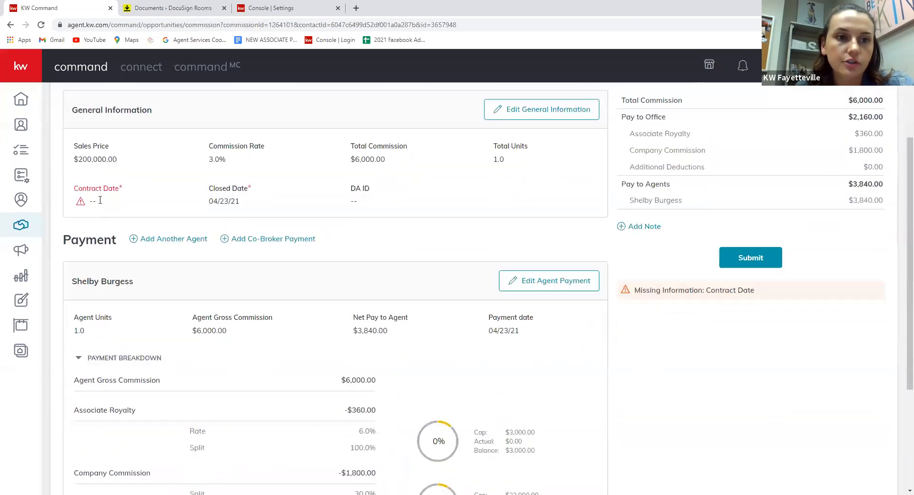
scroll(261, 192, "up", 1)
left_click(552, 156)
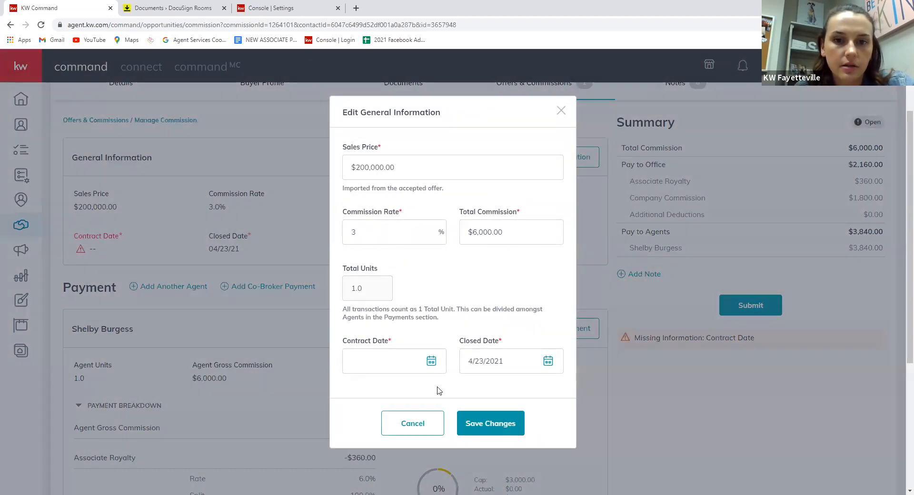
left_click(428, 363)
scroll(329, 324, "down", 2)
scroll(399, 339, "down", 1)
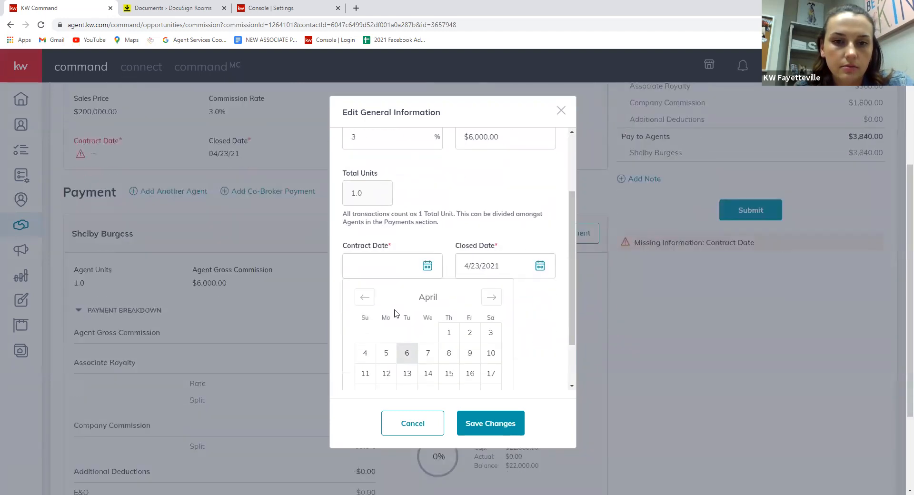
left_click(450, 331)
left_click(484, 416)
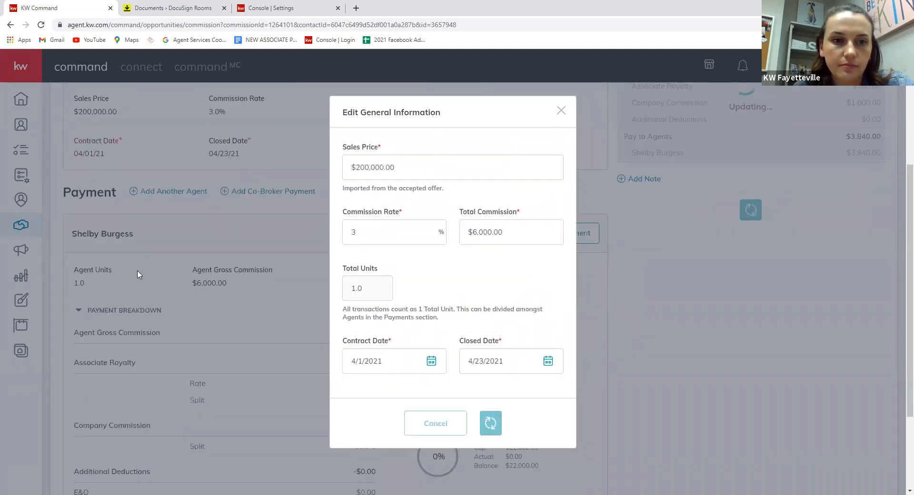
Examine the commission's general information, agent payment breakdown, deductions, cap balances and summary.
scroll(412, 267, "down", 4)
scroll(432, 219, "up", 6)
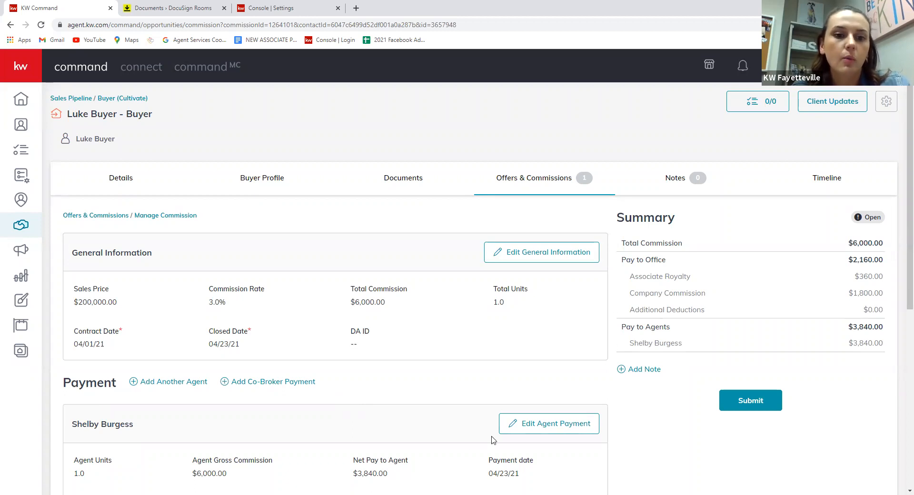
scroll(493, 440, "down", 6)
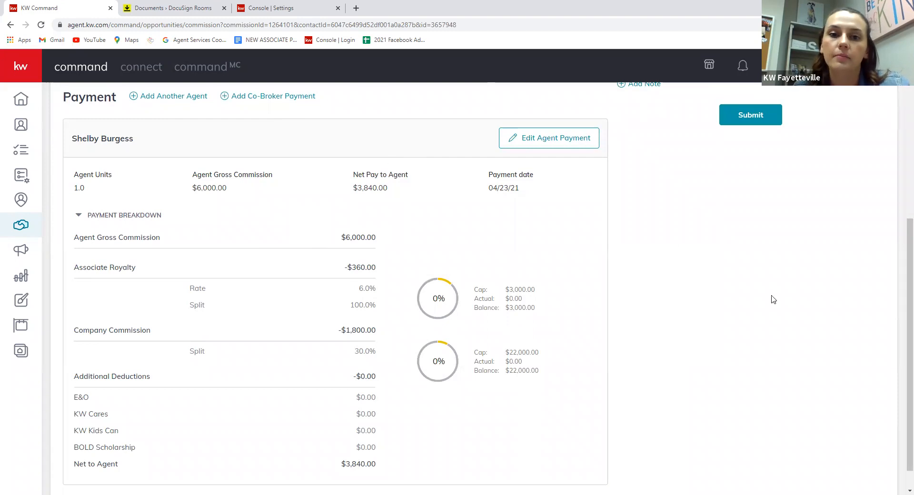
scroll(606, 287, "down", 1)
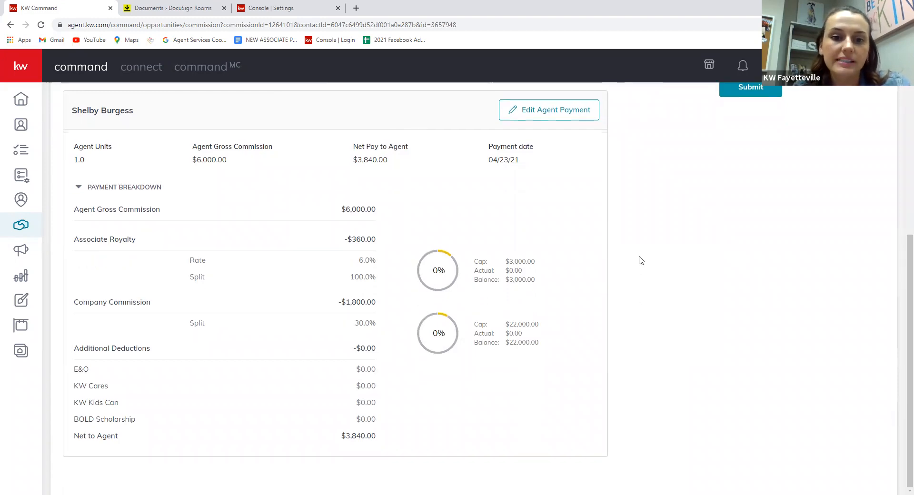
scroll(471, 319, "up", 6)
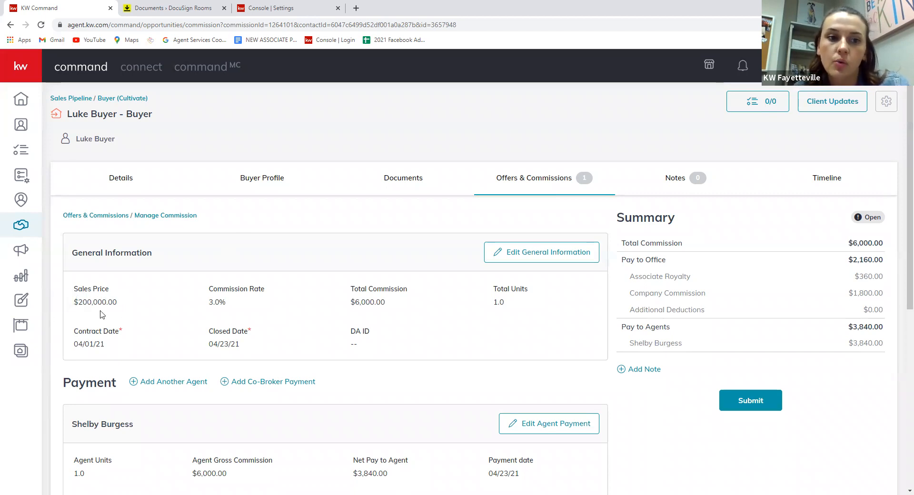
scroll(191, 294, "down", 5)
scroll(191, 294, "up", 5)
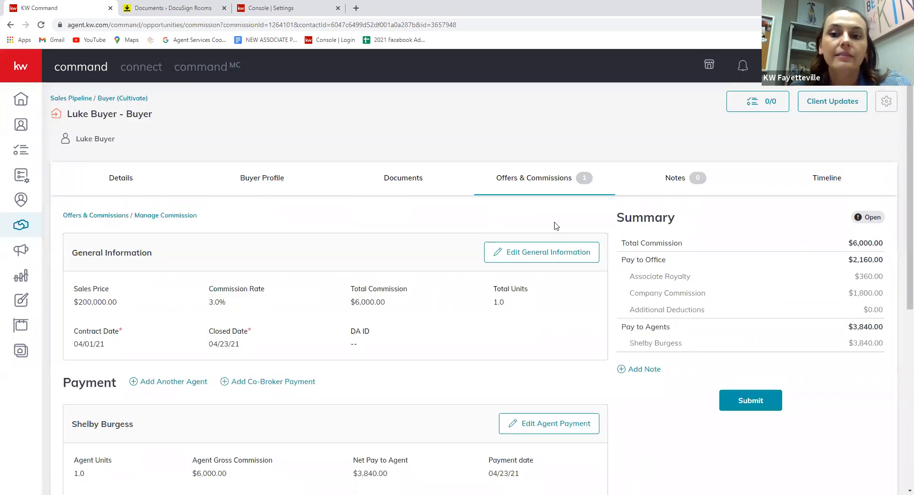
Review the opportunity's document checklists alongside its accepted offer and commission status.
left_click(294, 183)
left_click(391, 179)
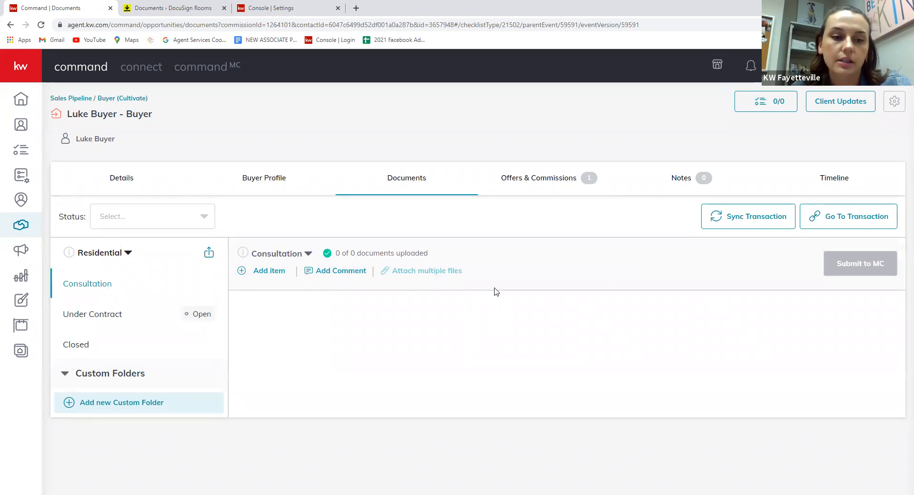
left_click(522, 188)
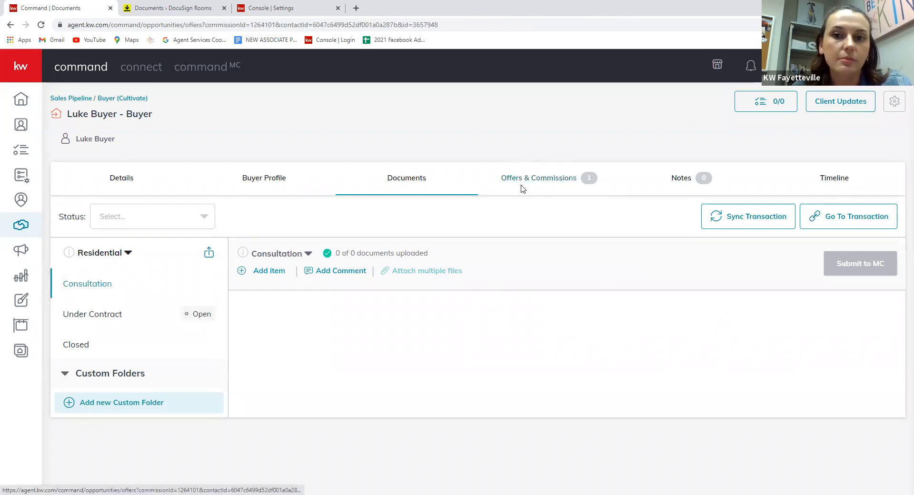
left_click(404, 180)
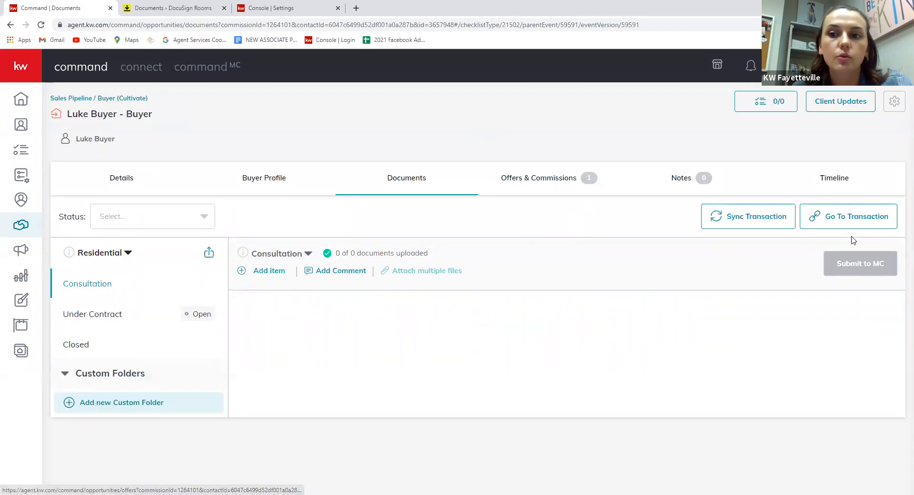
left_click(560, 196)
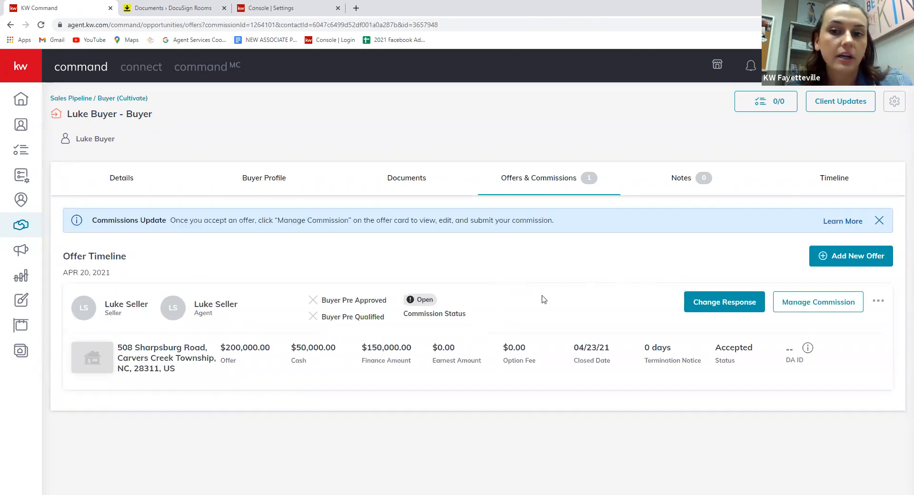
left_click(393, 183)
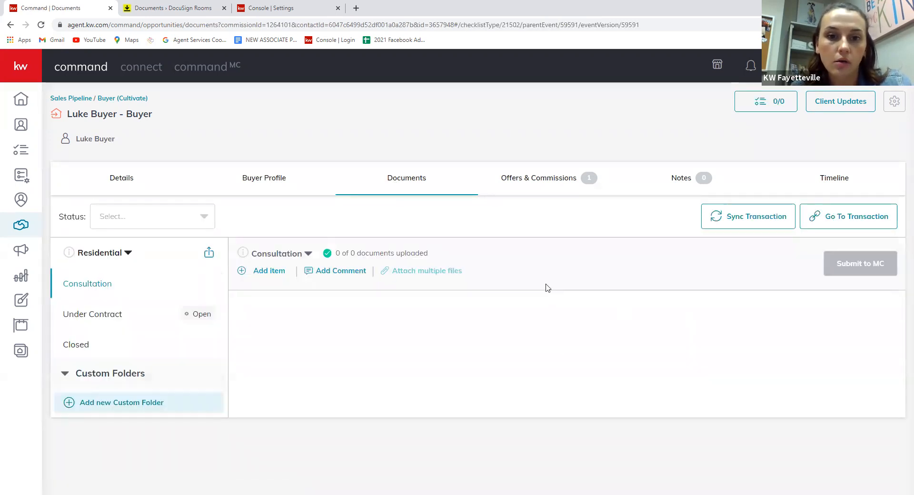